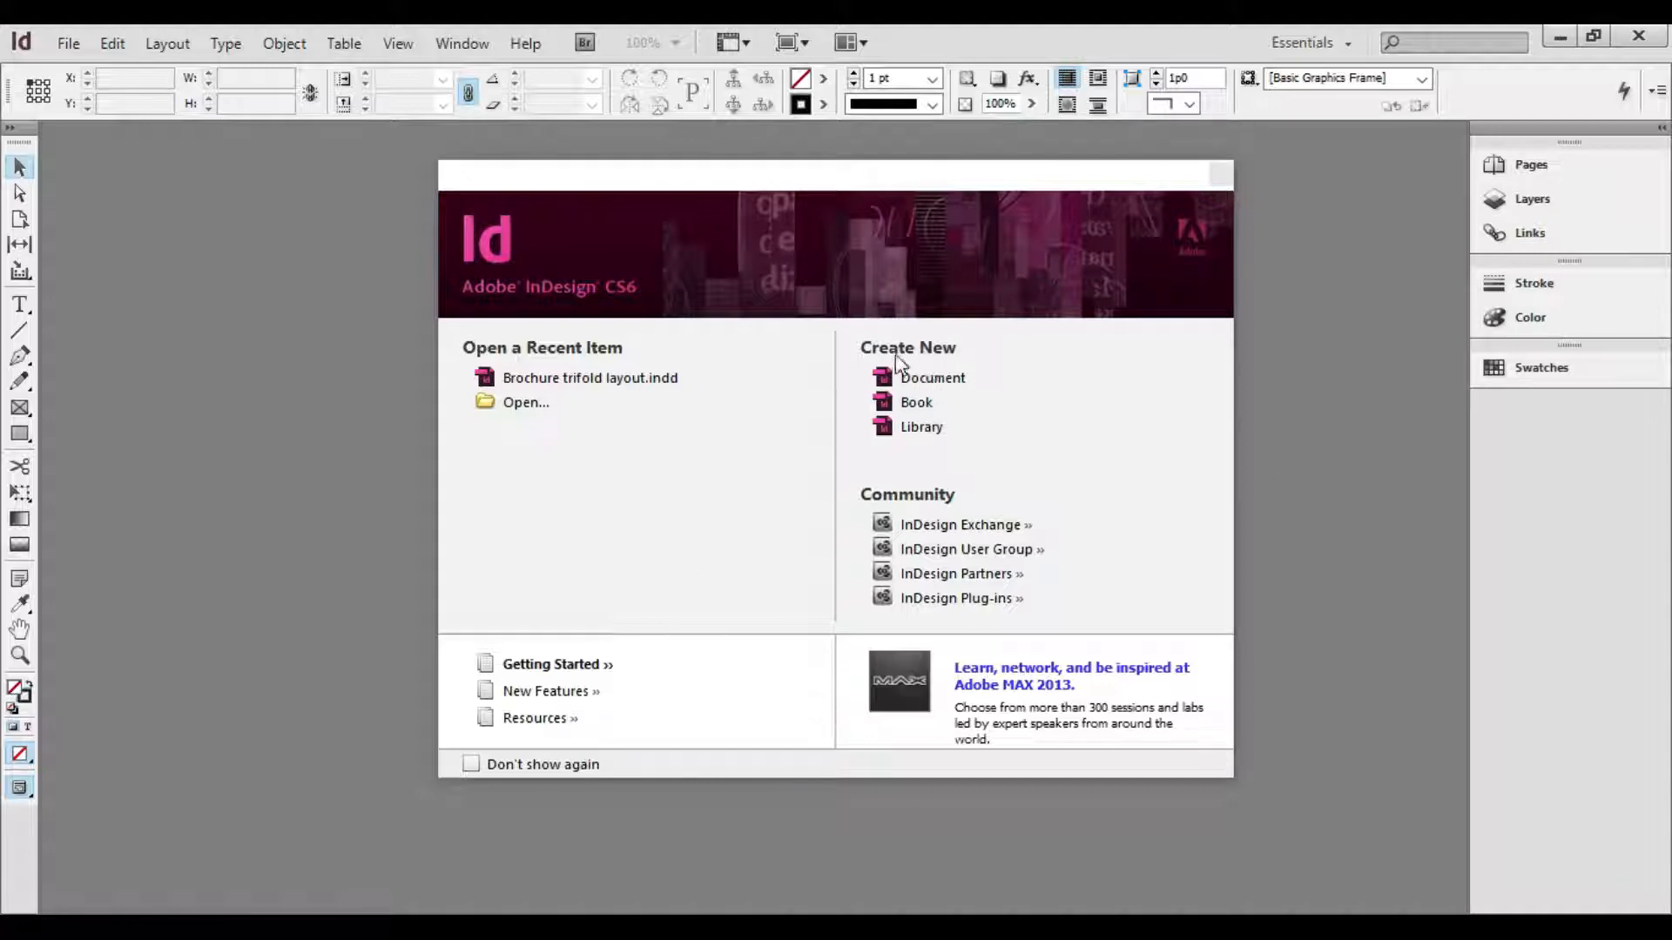
Start a new document with 2 pages, Facing Pages turned off and the A4 page size
left_click(907, 380)
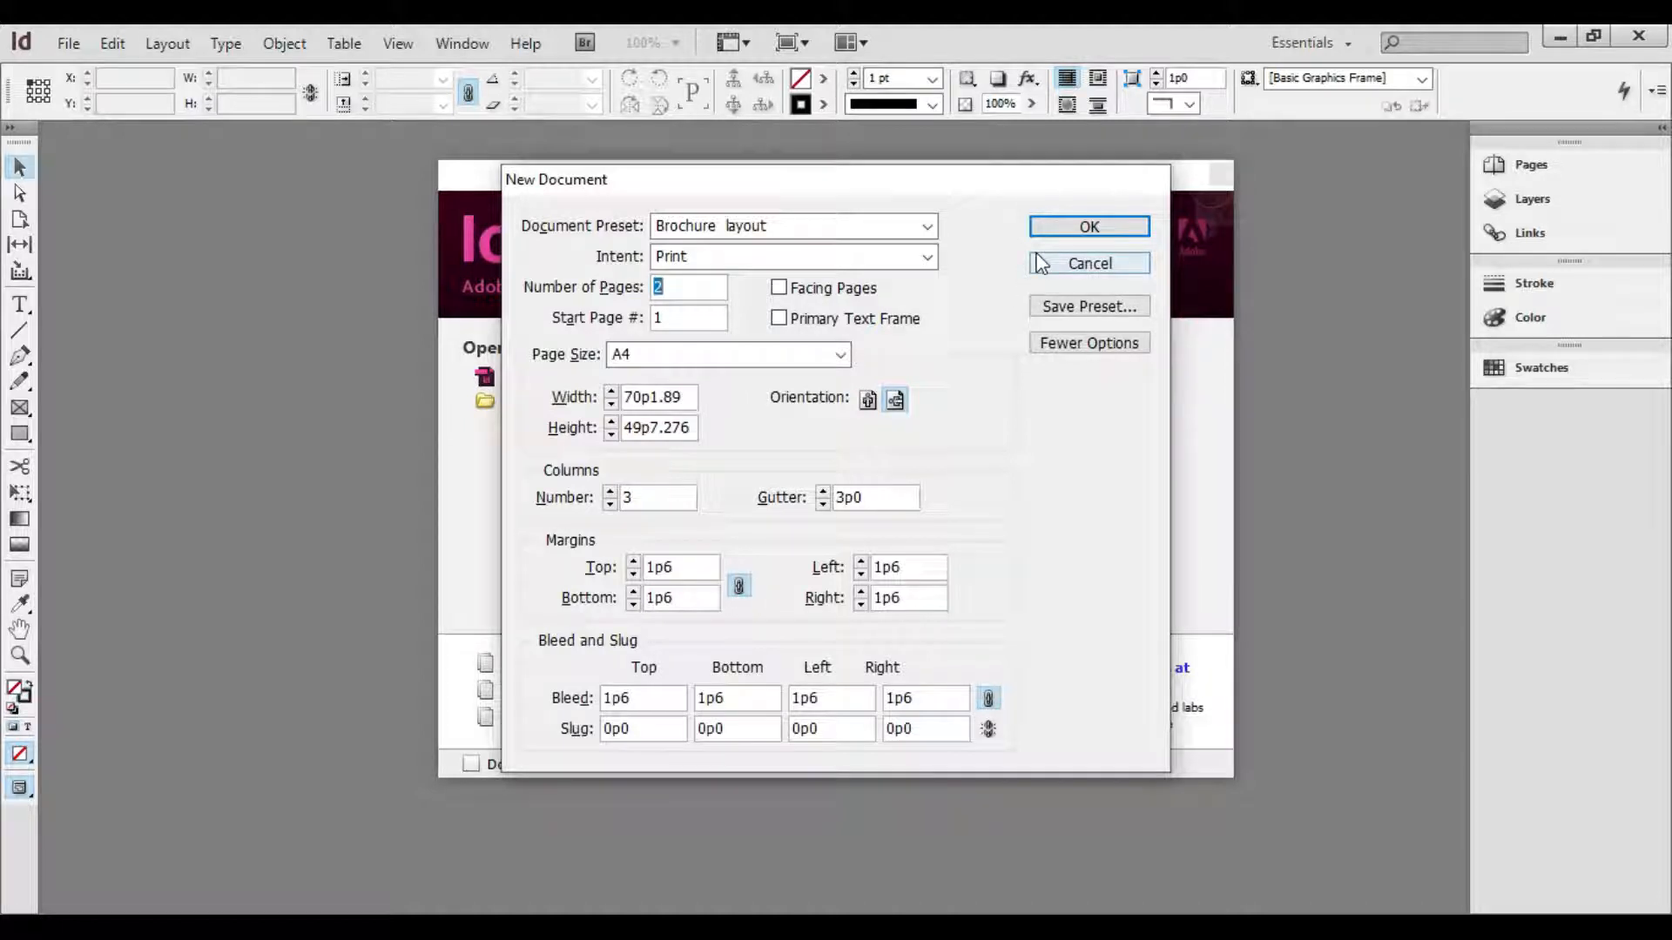
left_click(1088, 342)
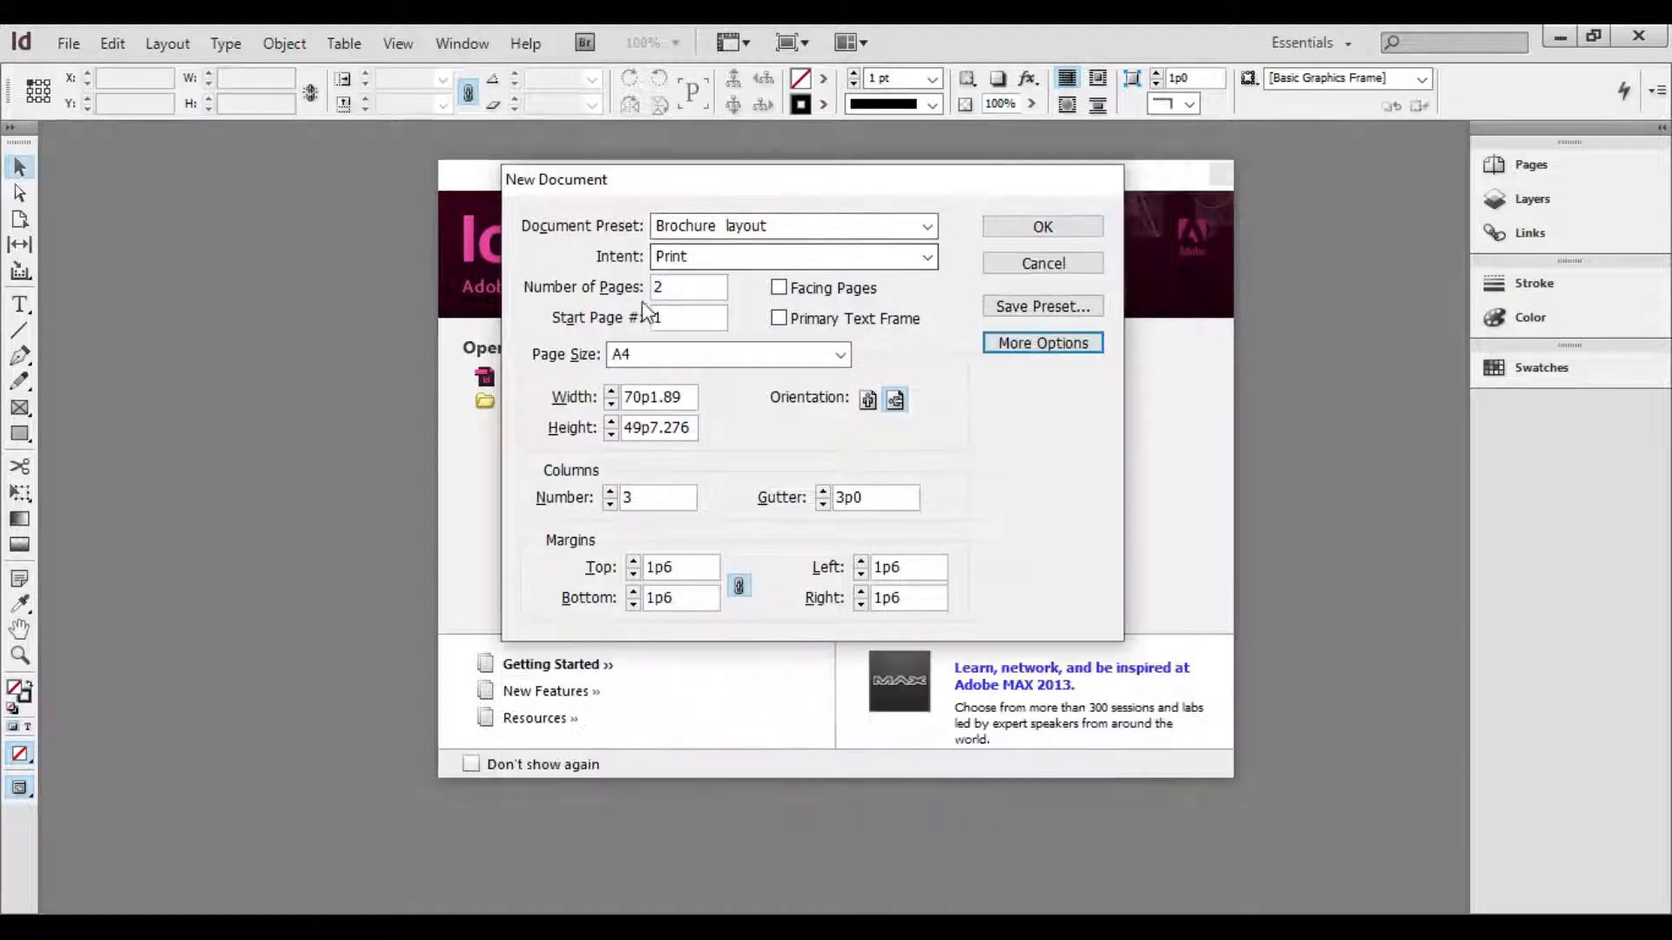
double_click(676, 289)
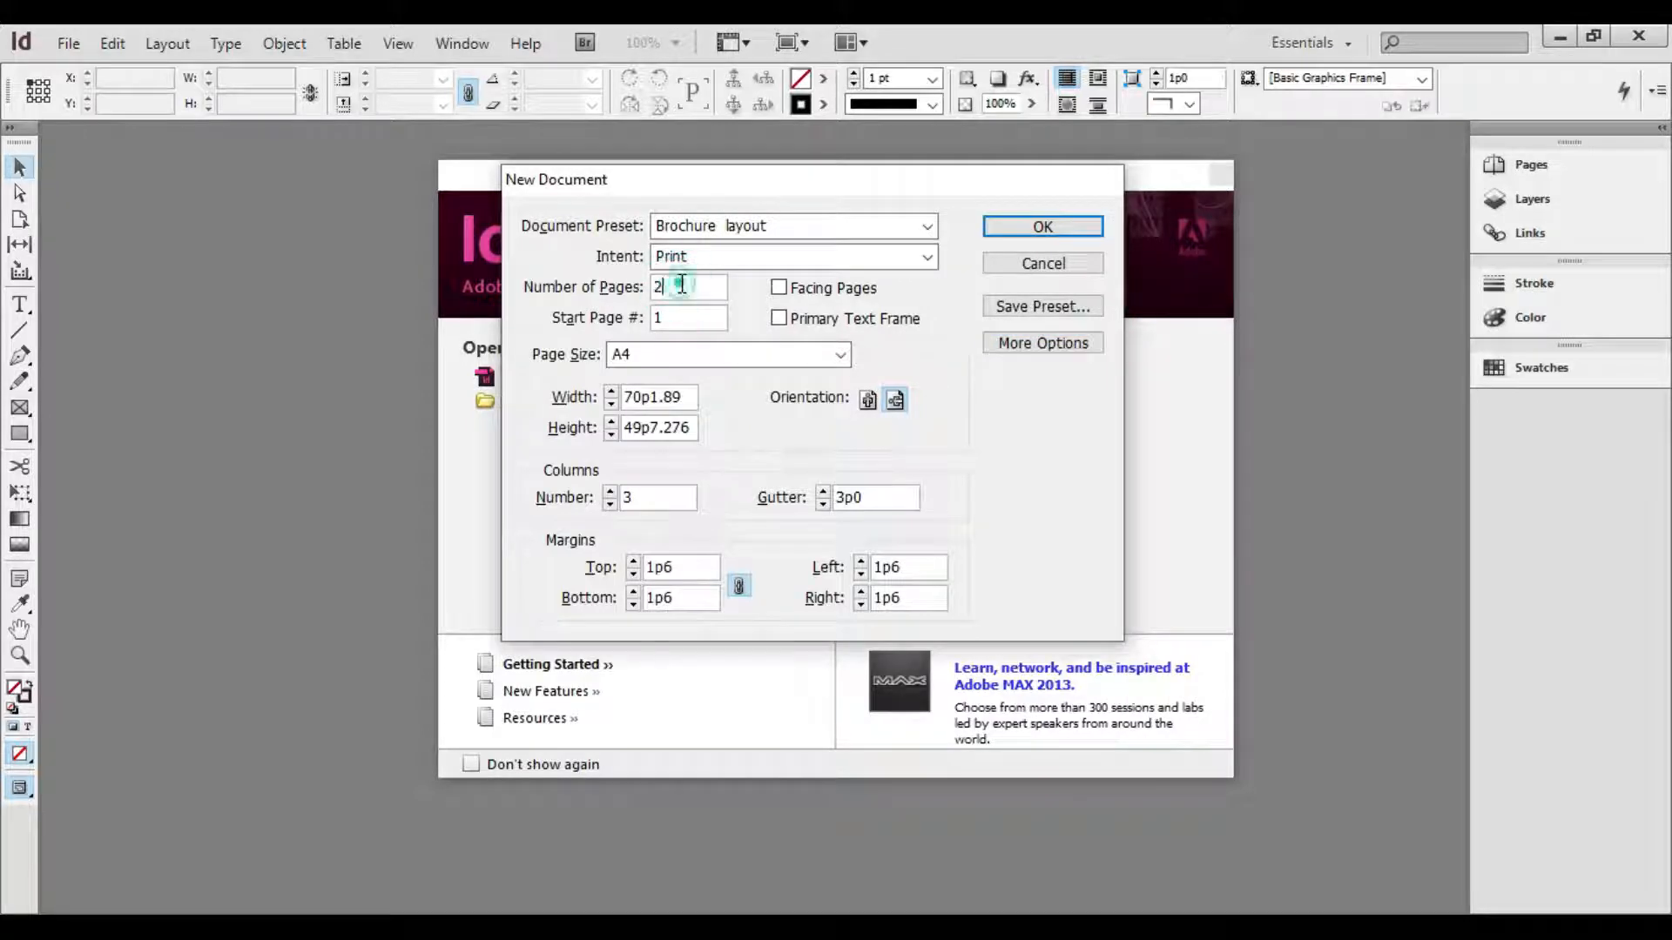
type("2")
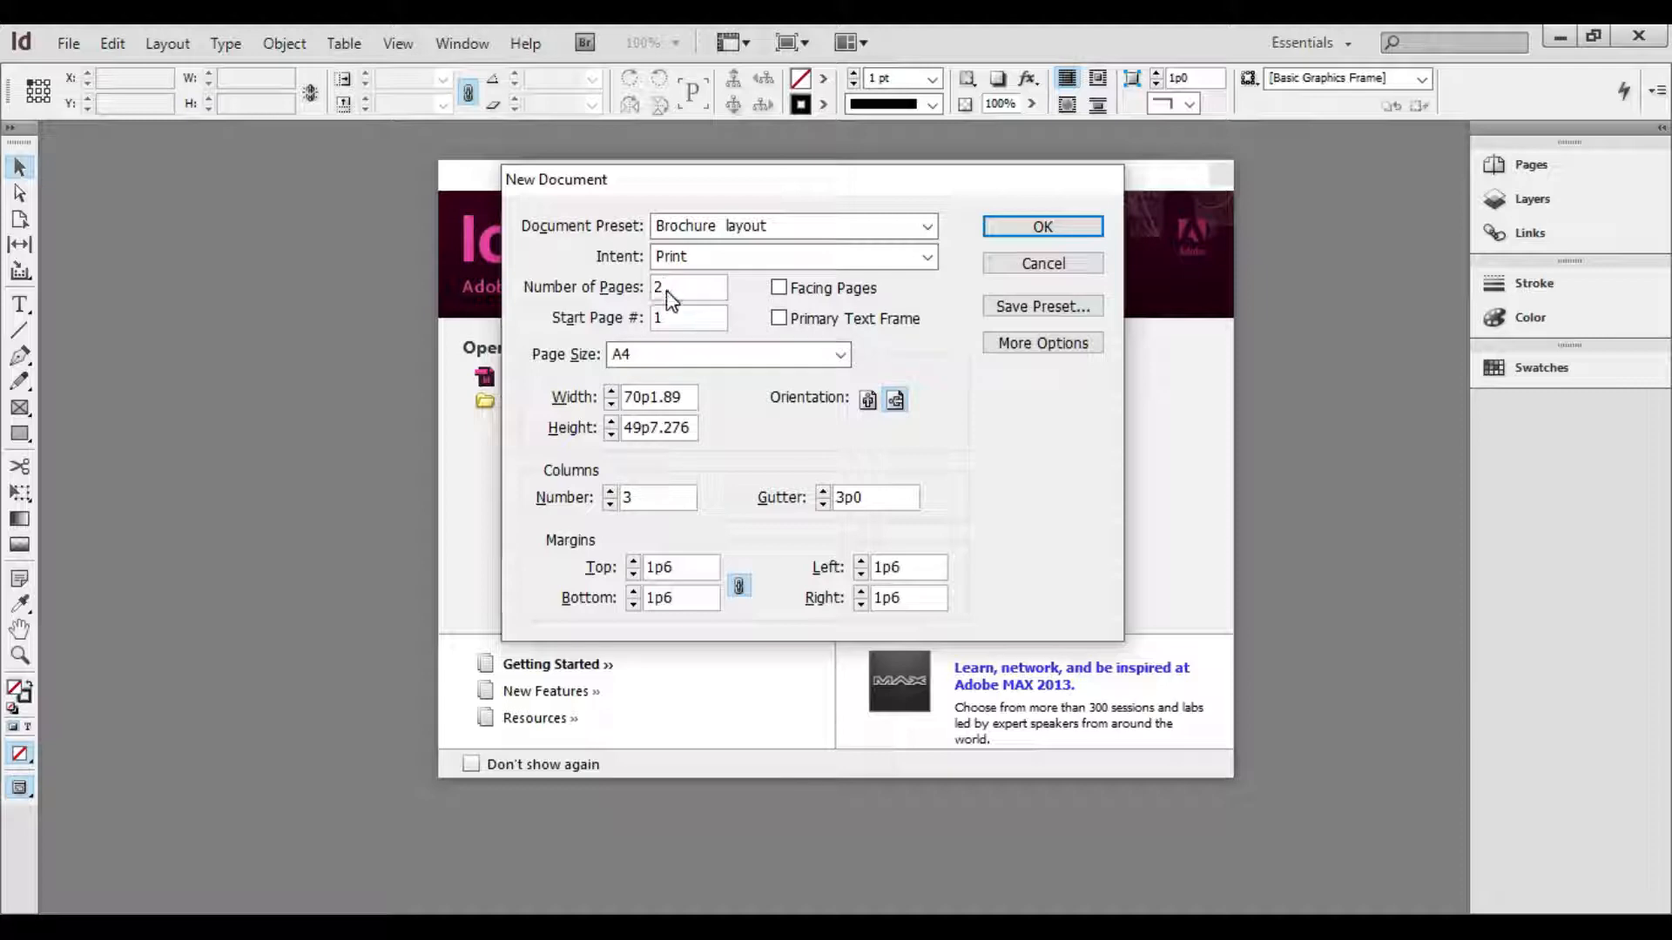
left_click(797, 295)
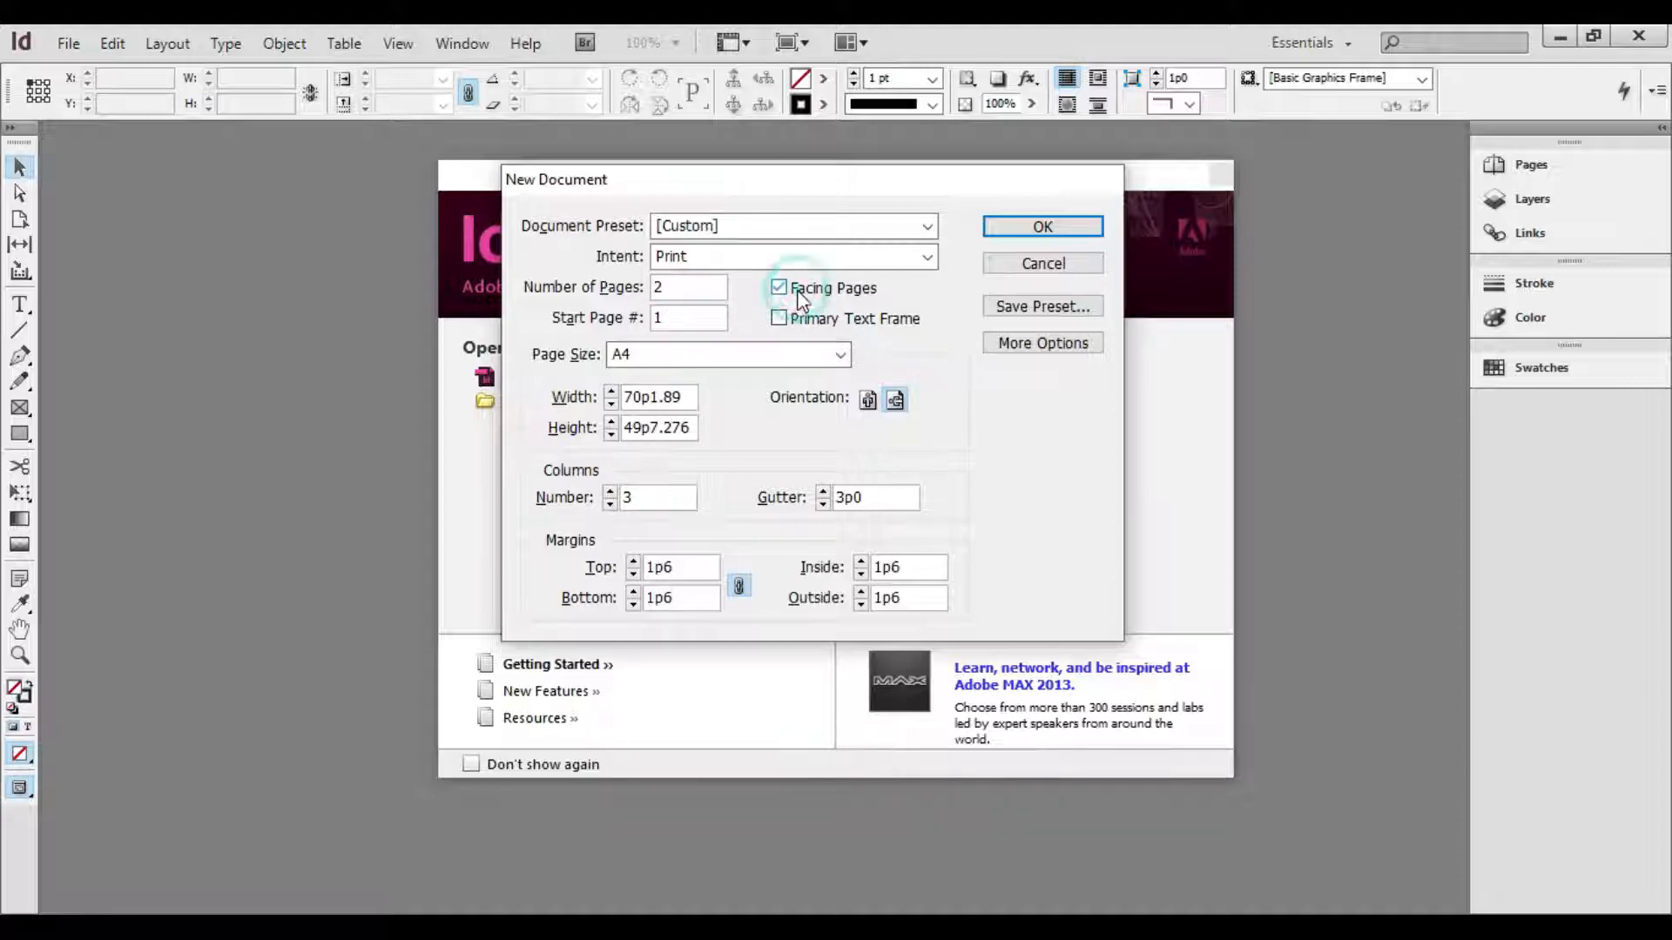
left_click(799, 296)
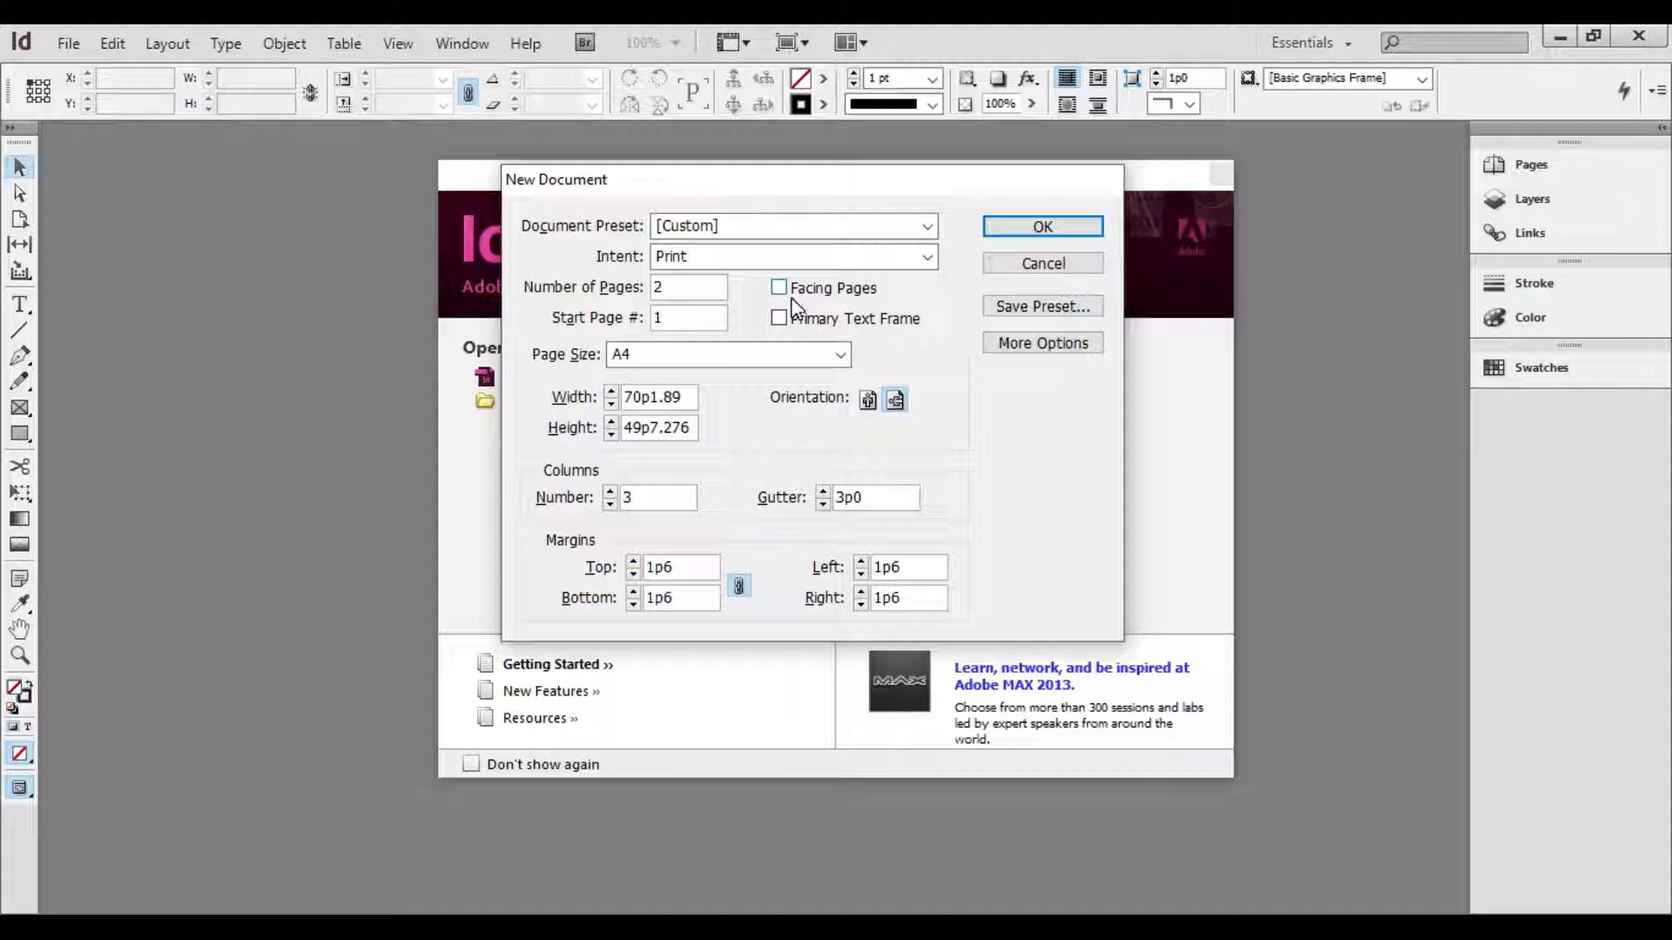
left_click(649, 359)
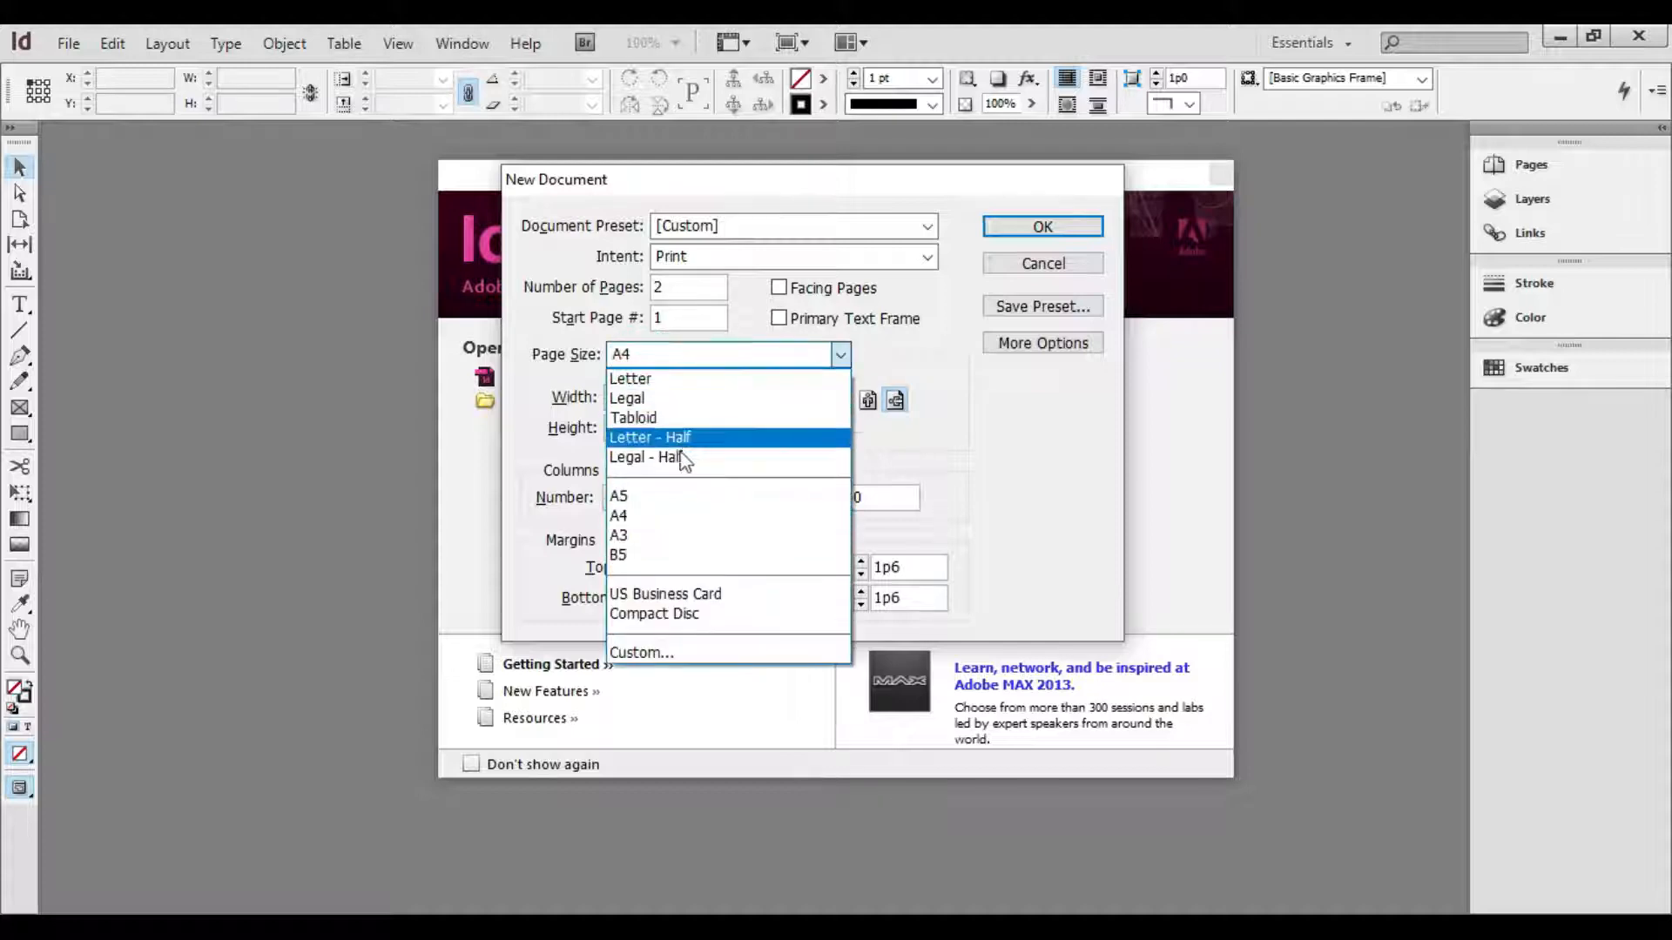
left_click(641, 515)
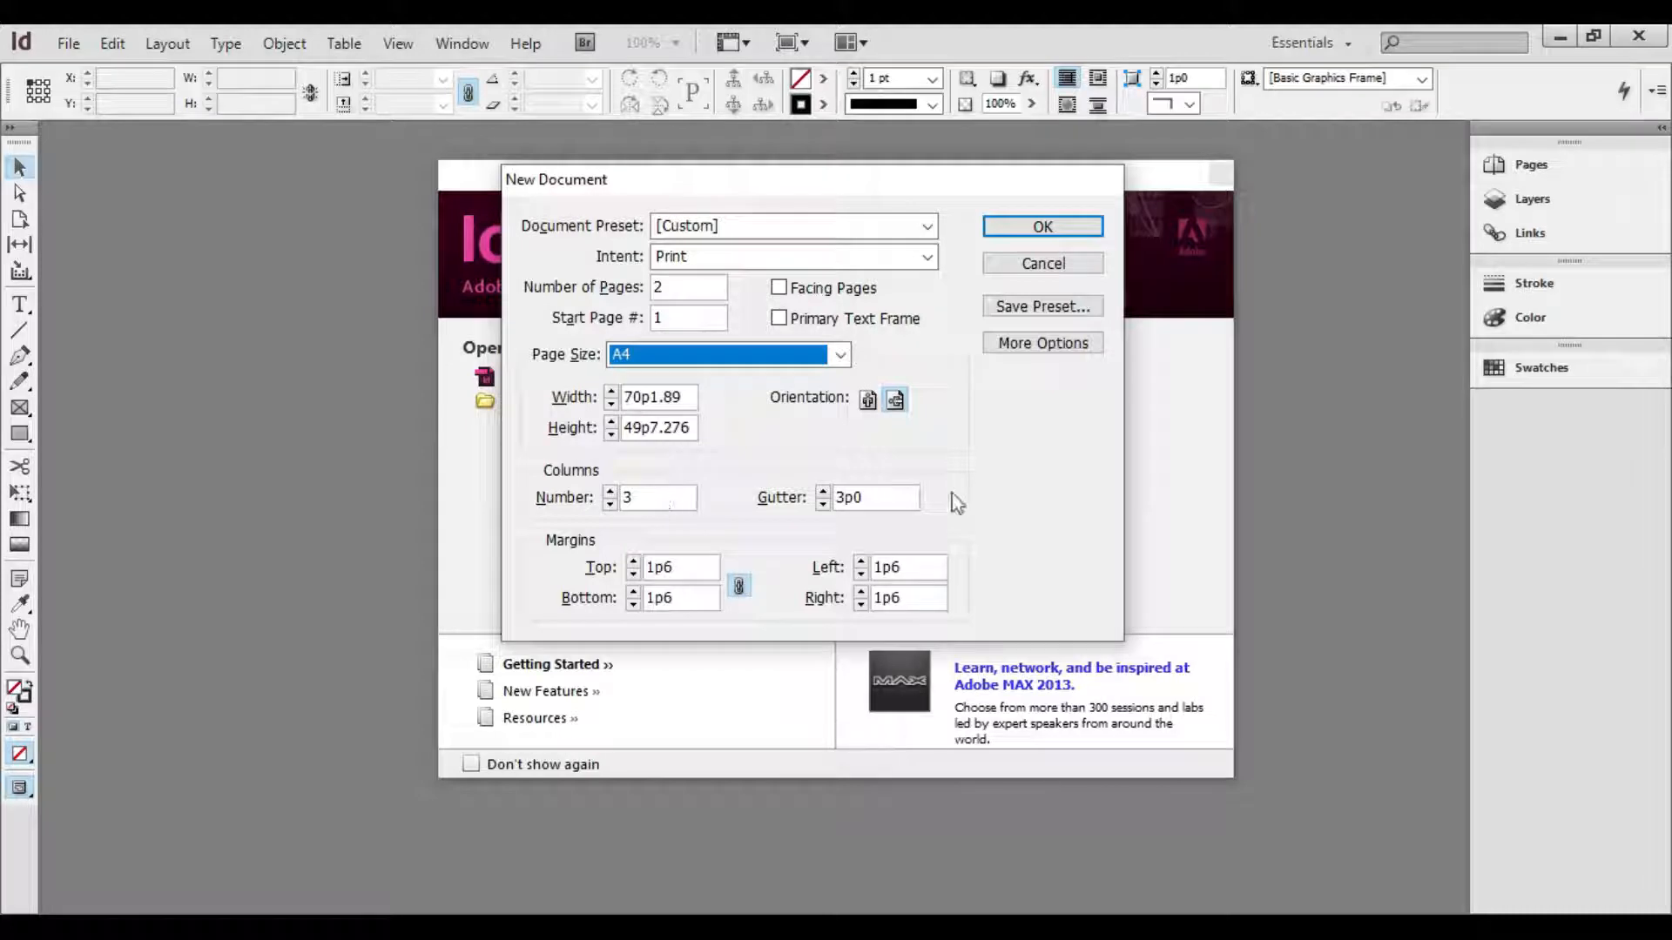
Set the column gutter to 3p0 and all page margins to 1p6 for the new document
double_click(850, 498)
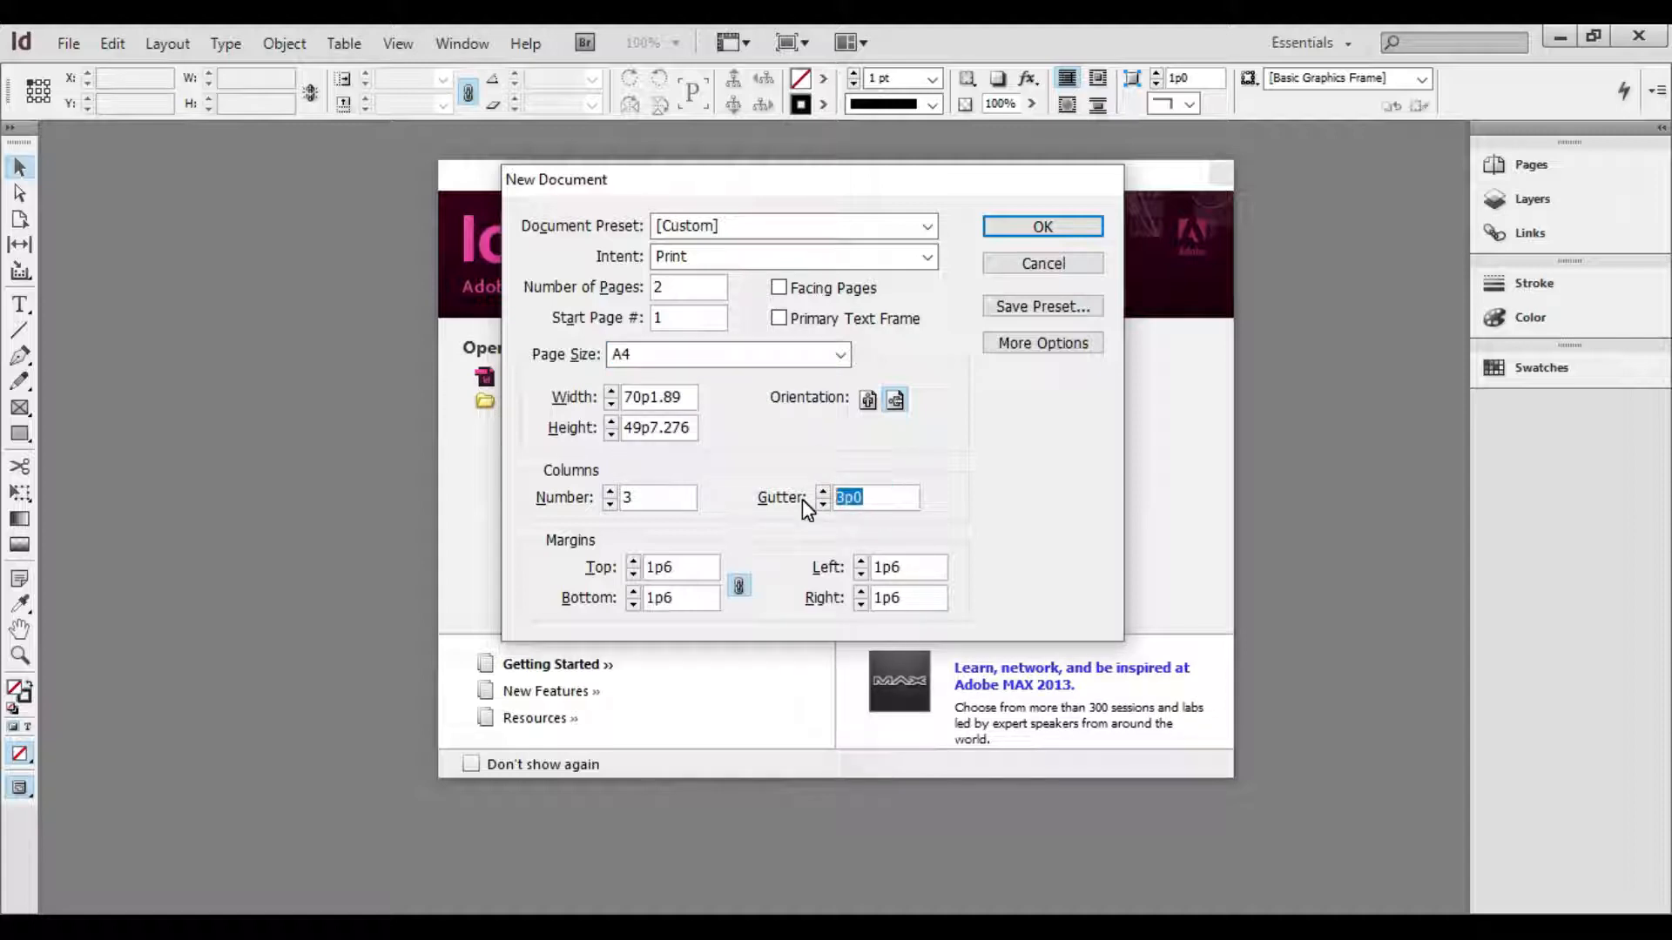
type(".5in")
key("Tab")
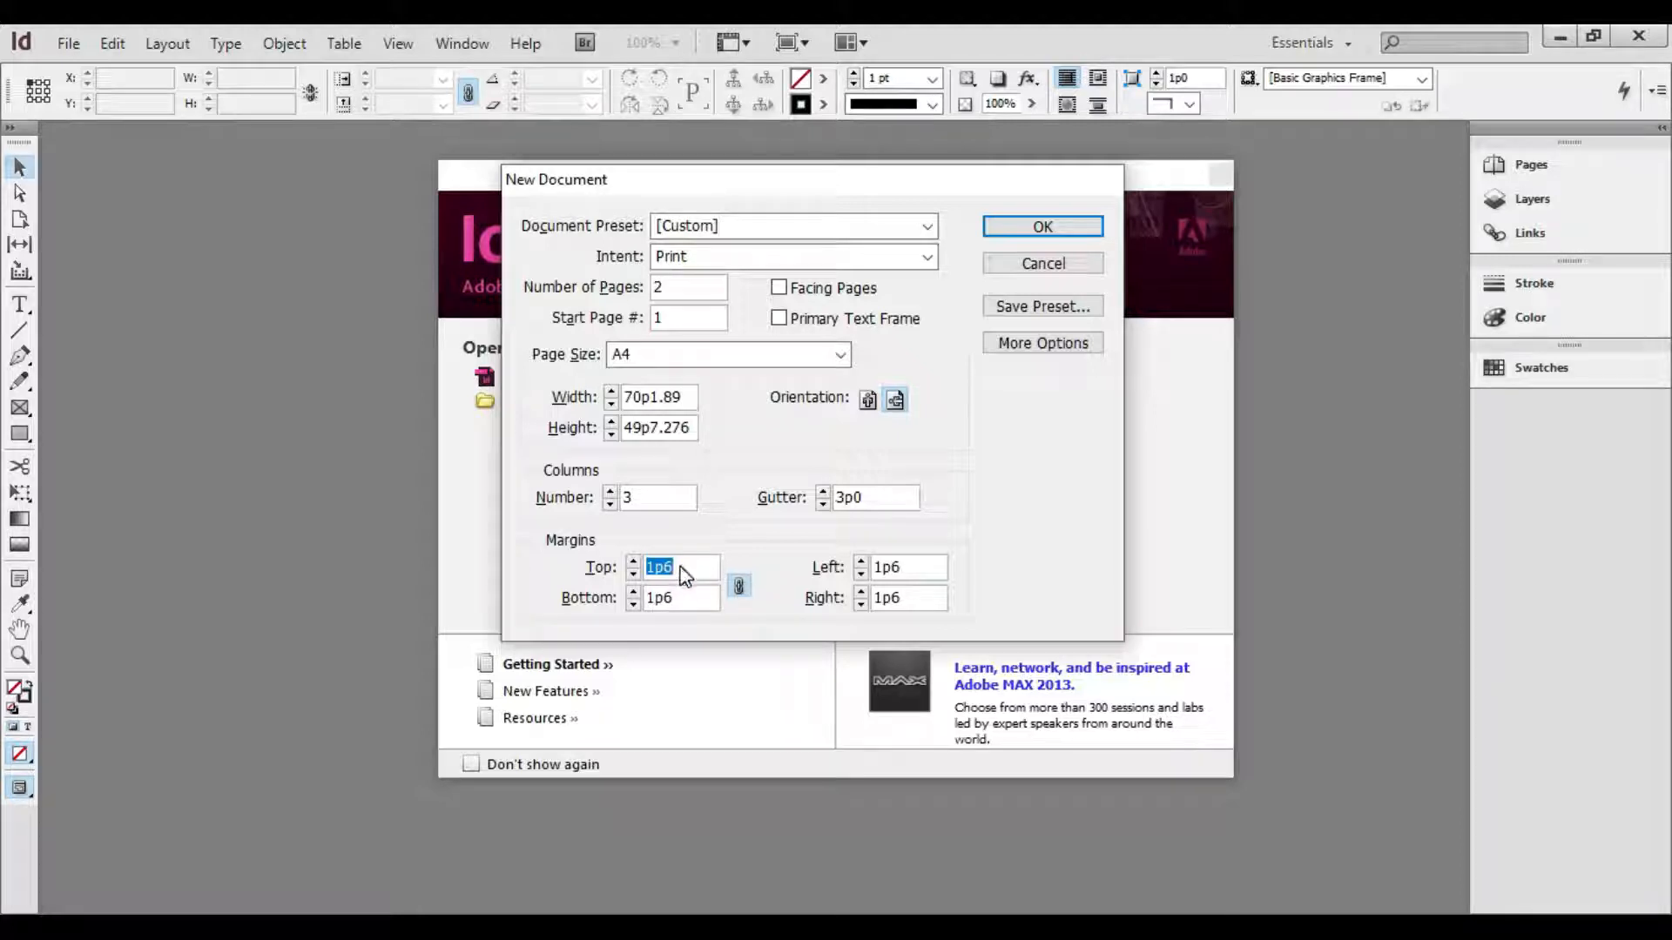
type(".25in")
key("Tab")
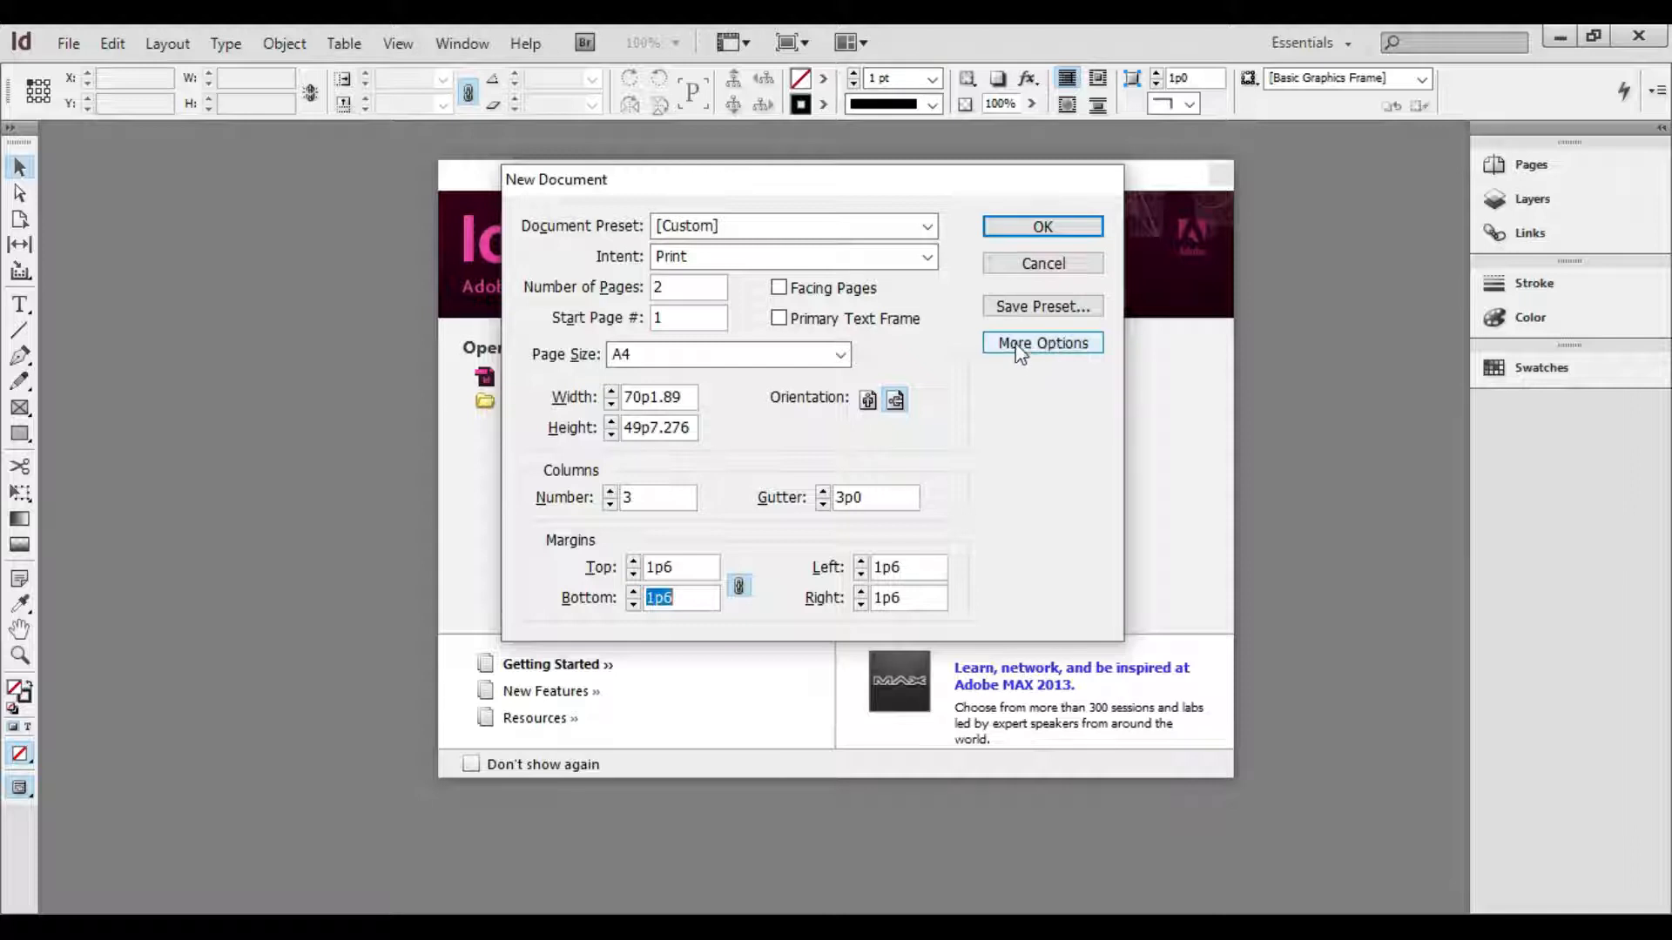
Set the bleed to 1p6 on all four sides, keeping the bleed values linked
left_click(1042, 344)
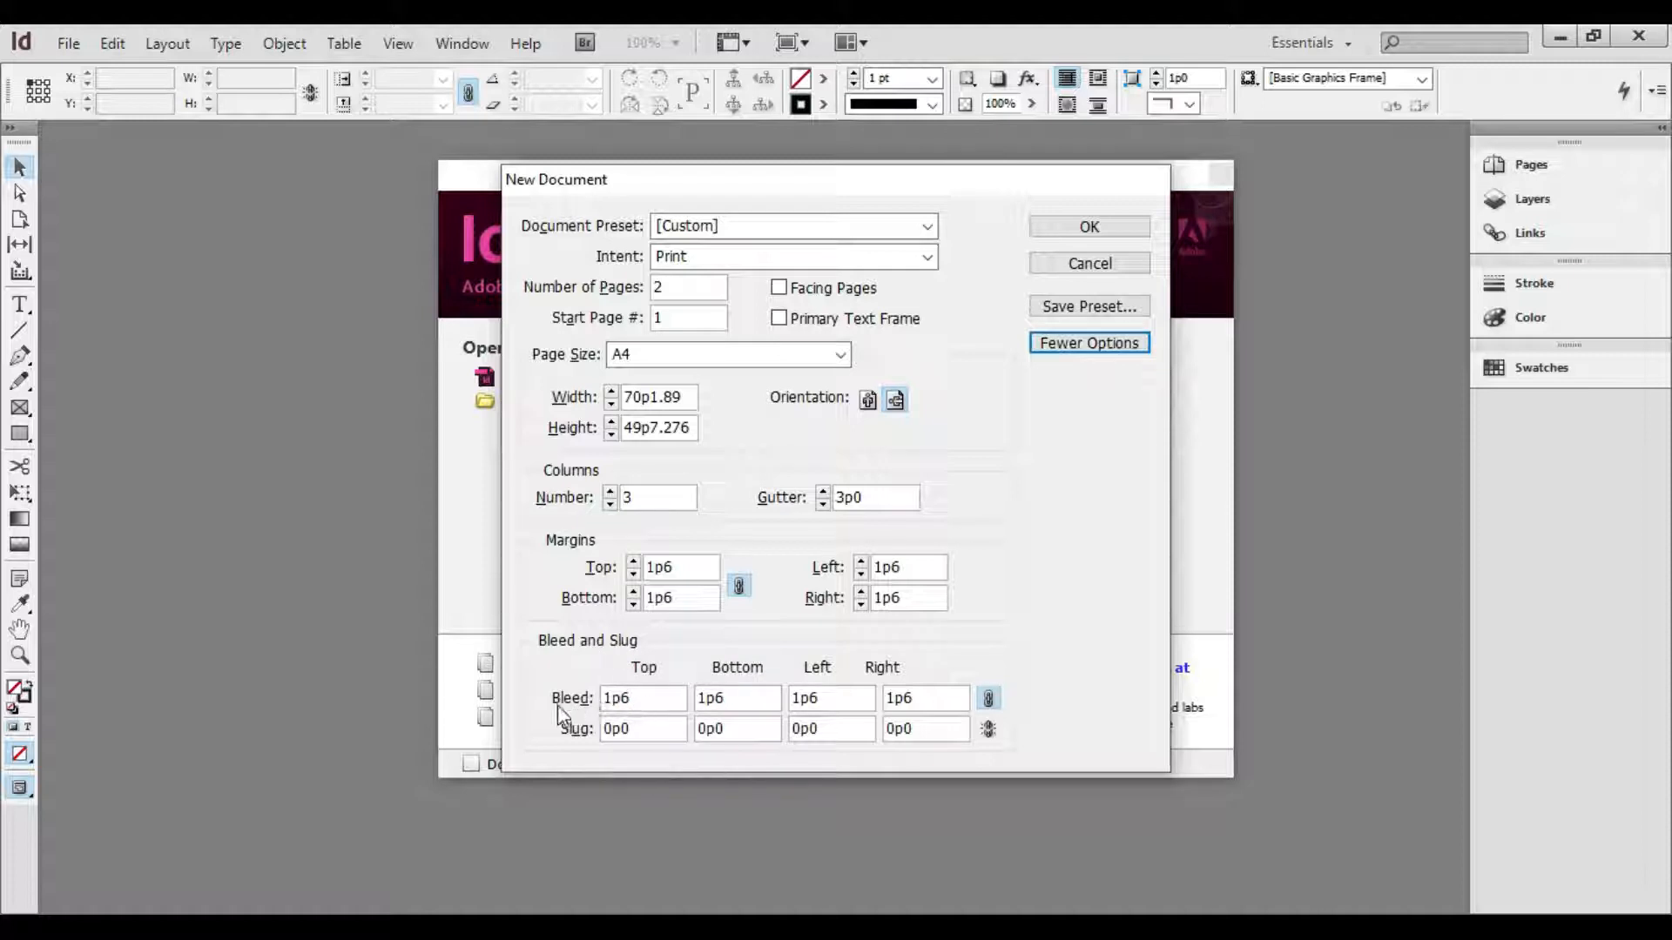
left_click(646, 698)
left_click_drag(646, 698, 602, 701)
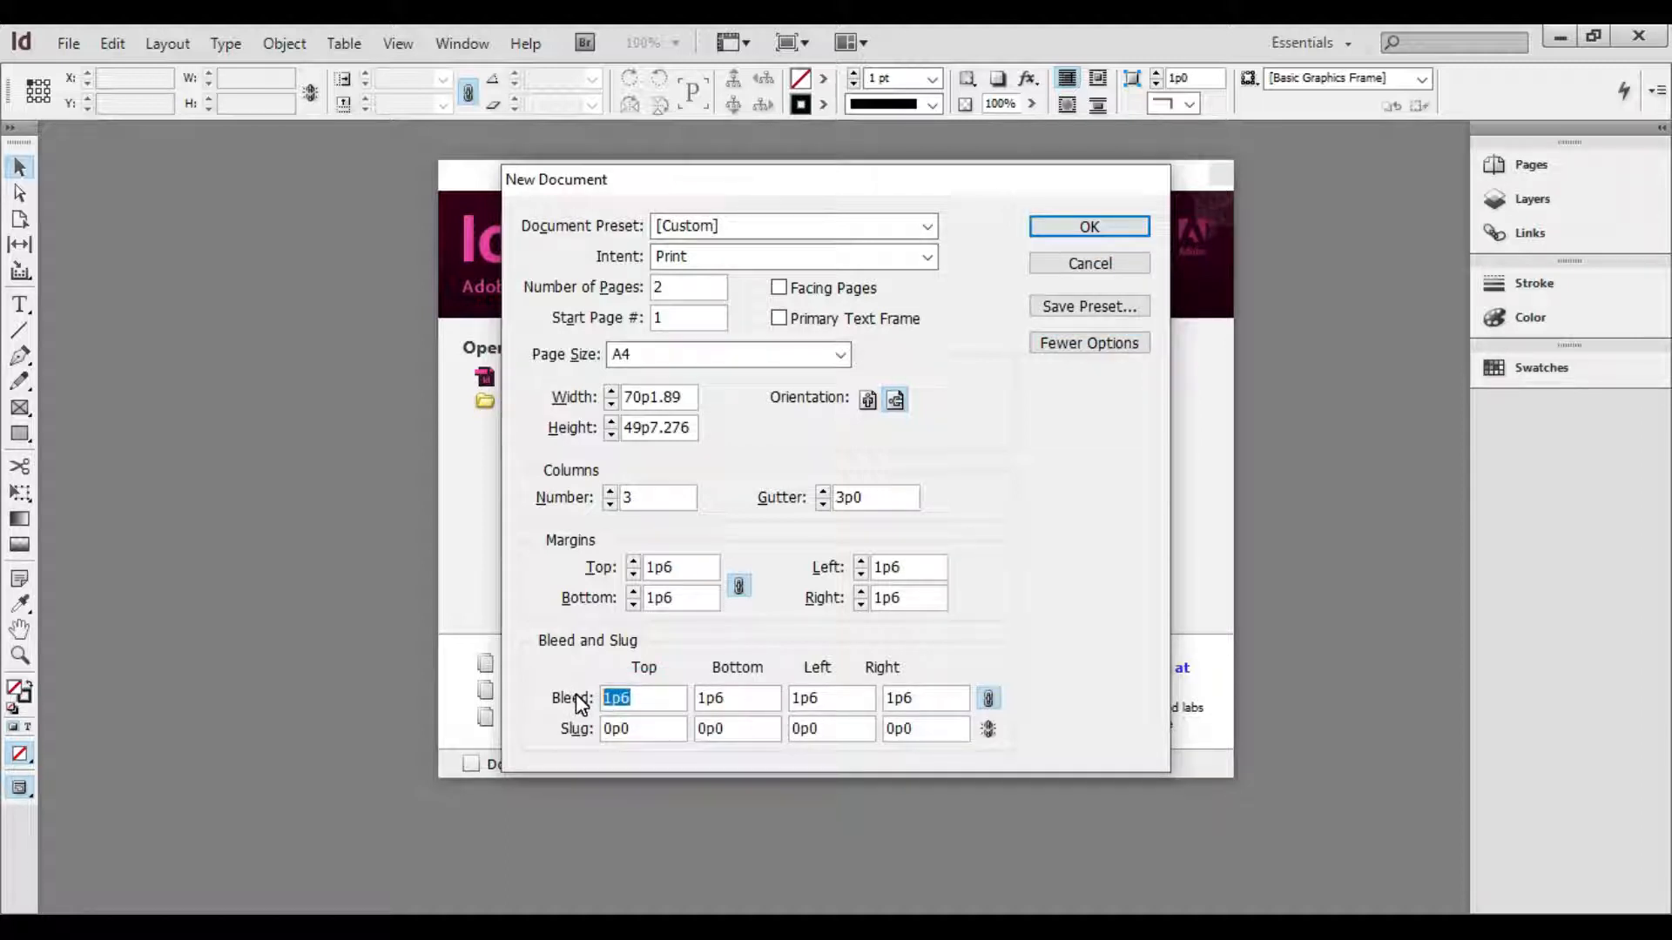
type(".25in")
key("Tab")
left_click(989, 701)
left_click(989, 699)
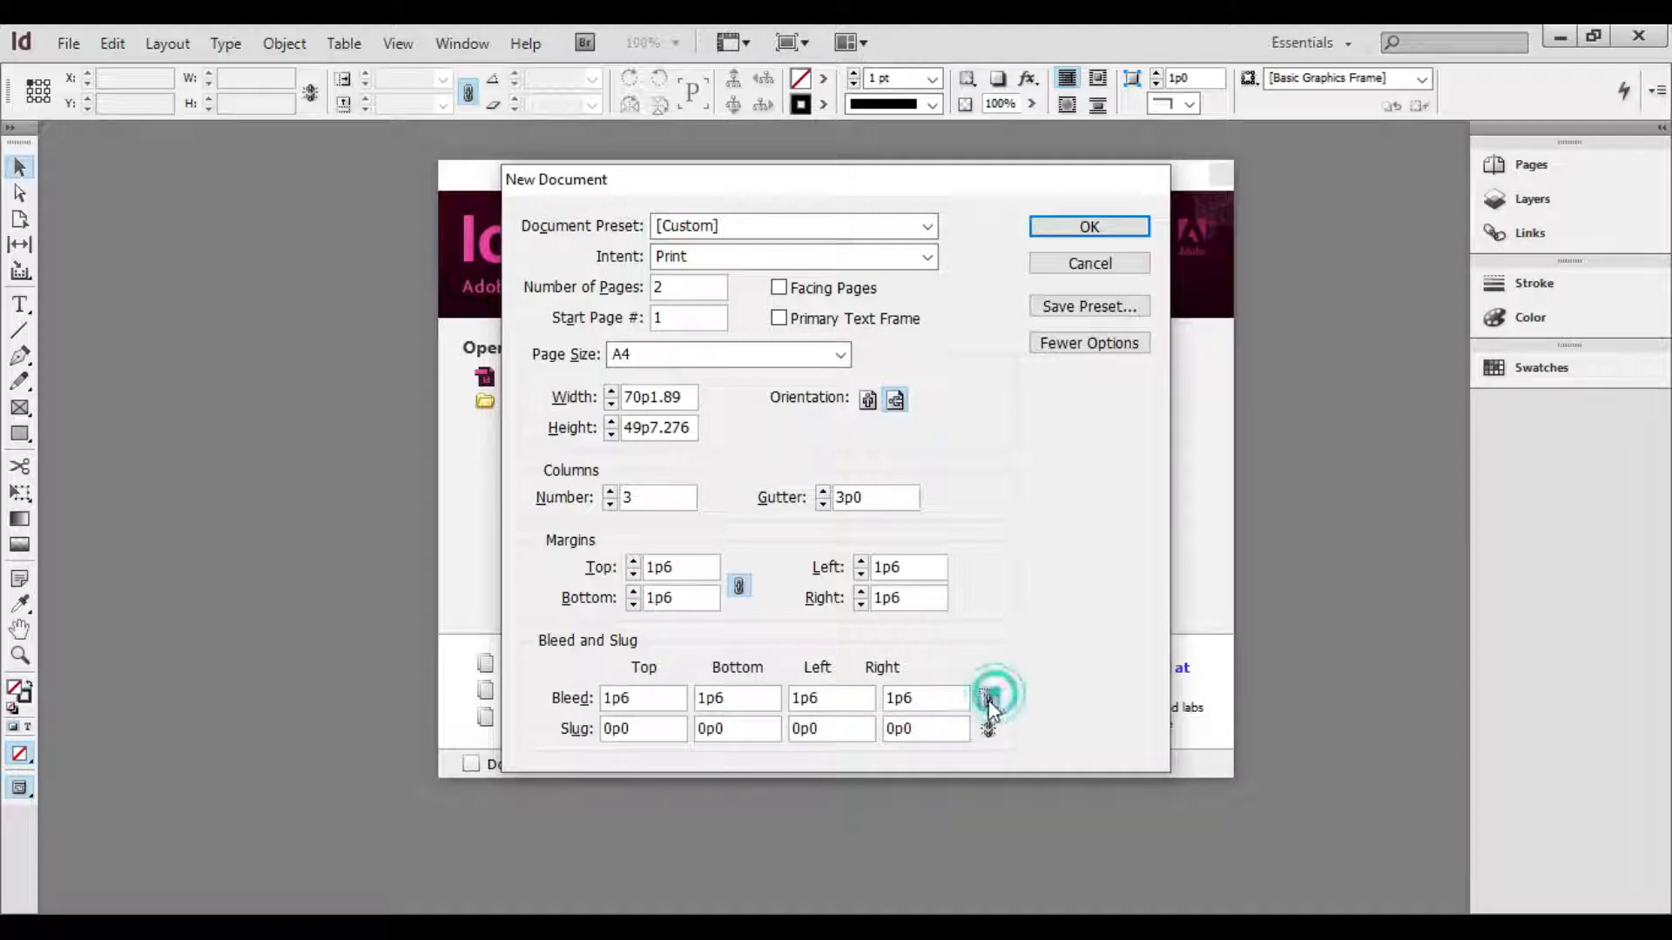
Save the document settings as a preset named Brochure Layout and create the document
left_click(1123, 306)
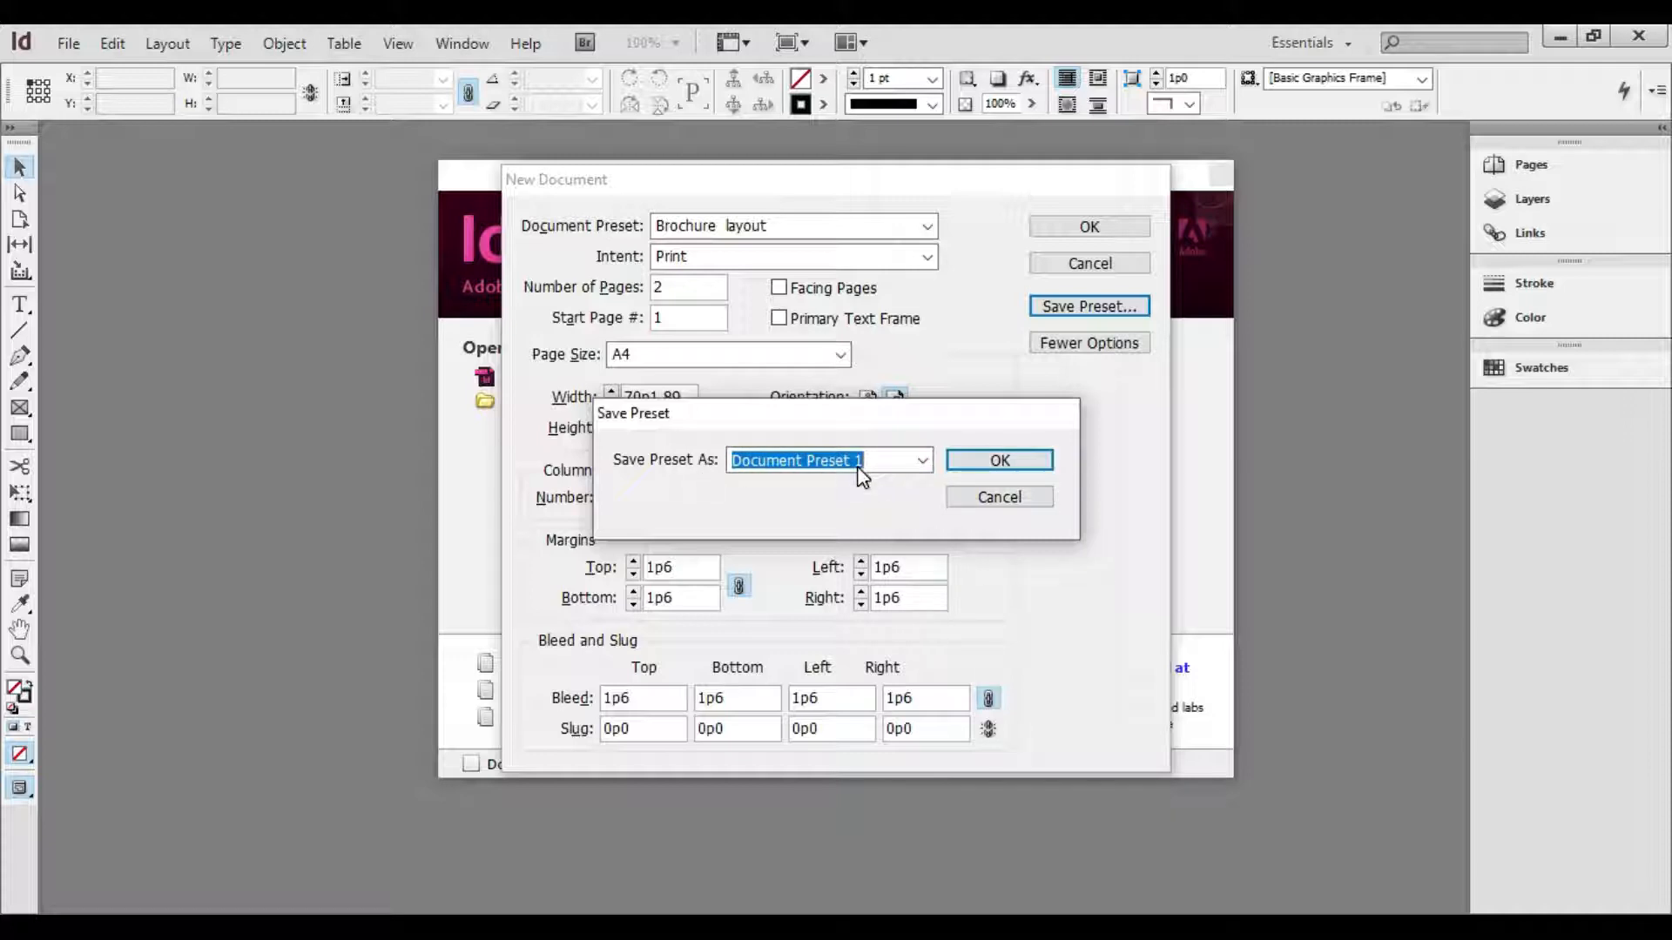
type("Brochure Layout")
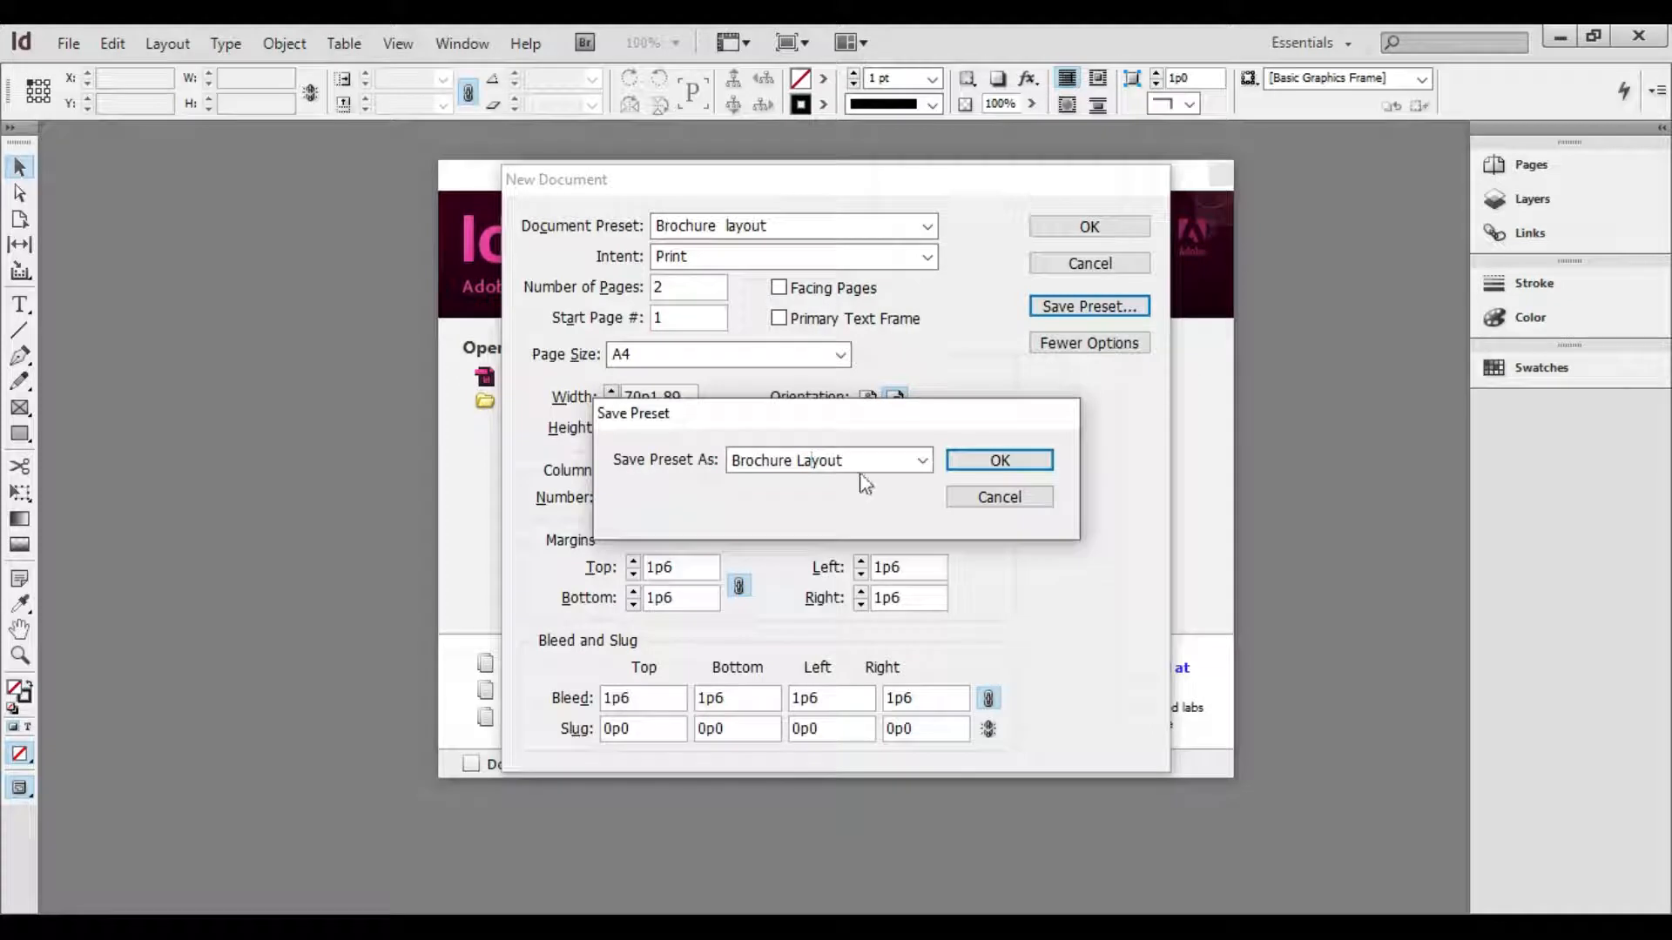
left_click(989, 463)
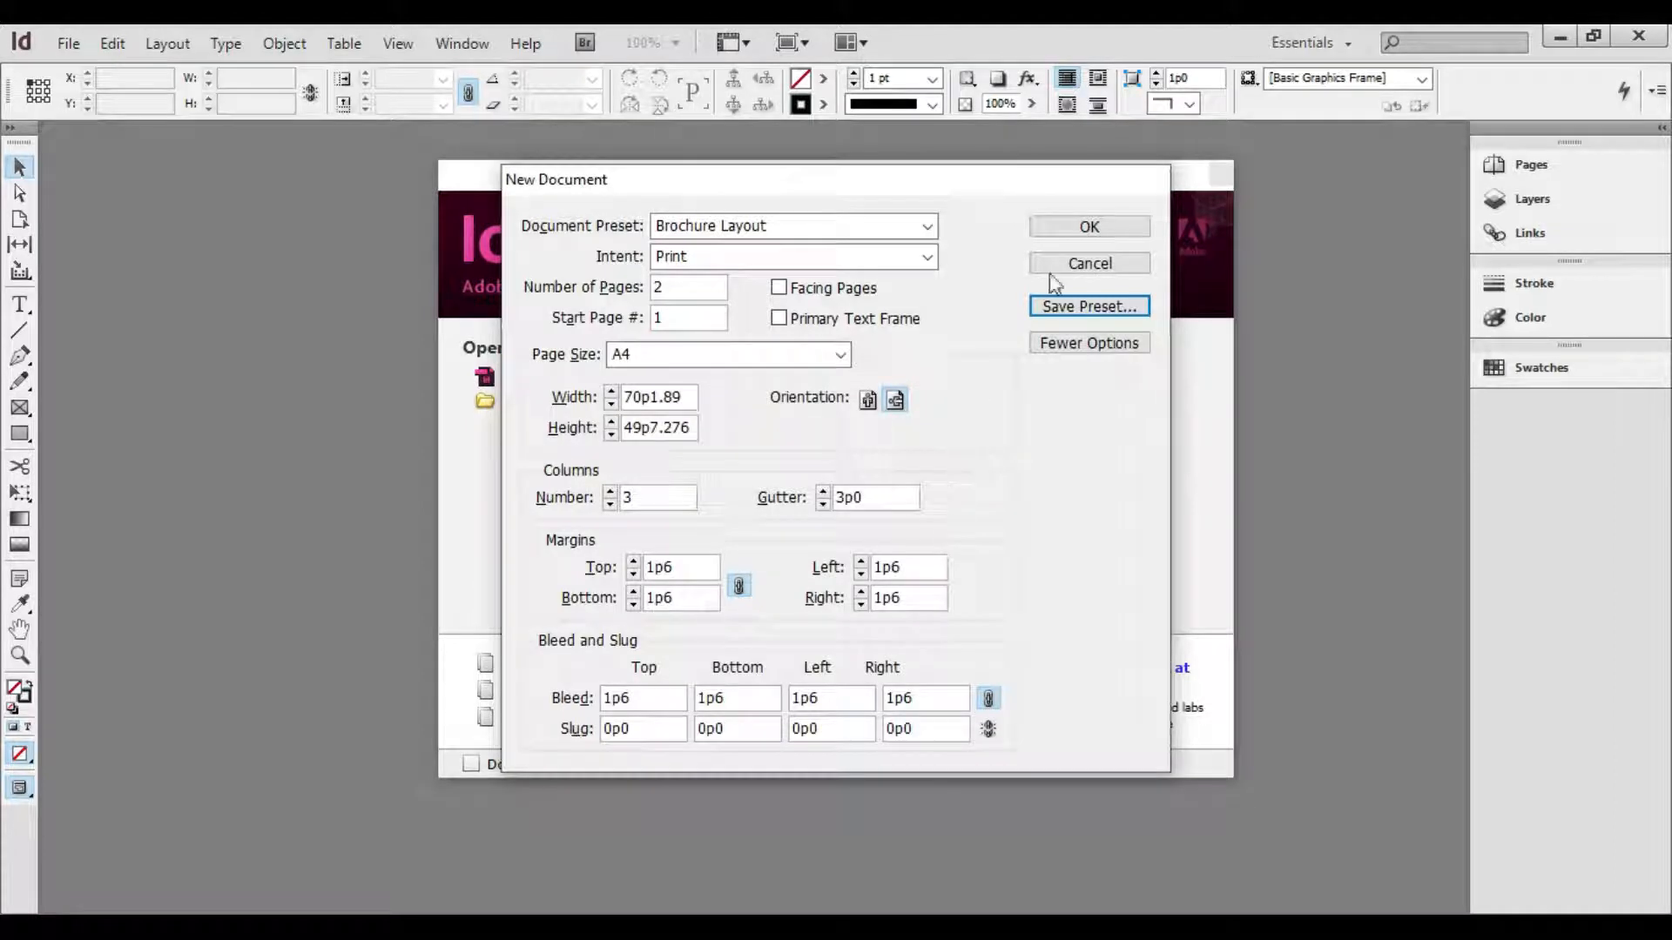
left_click(1089, 228)
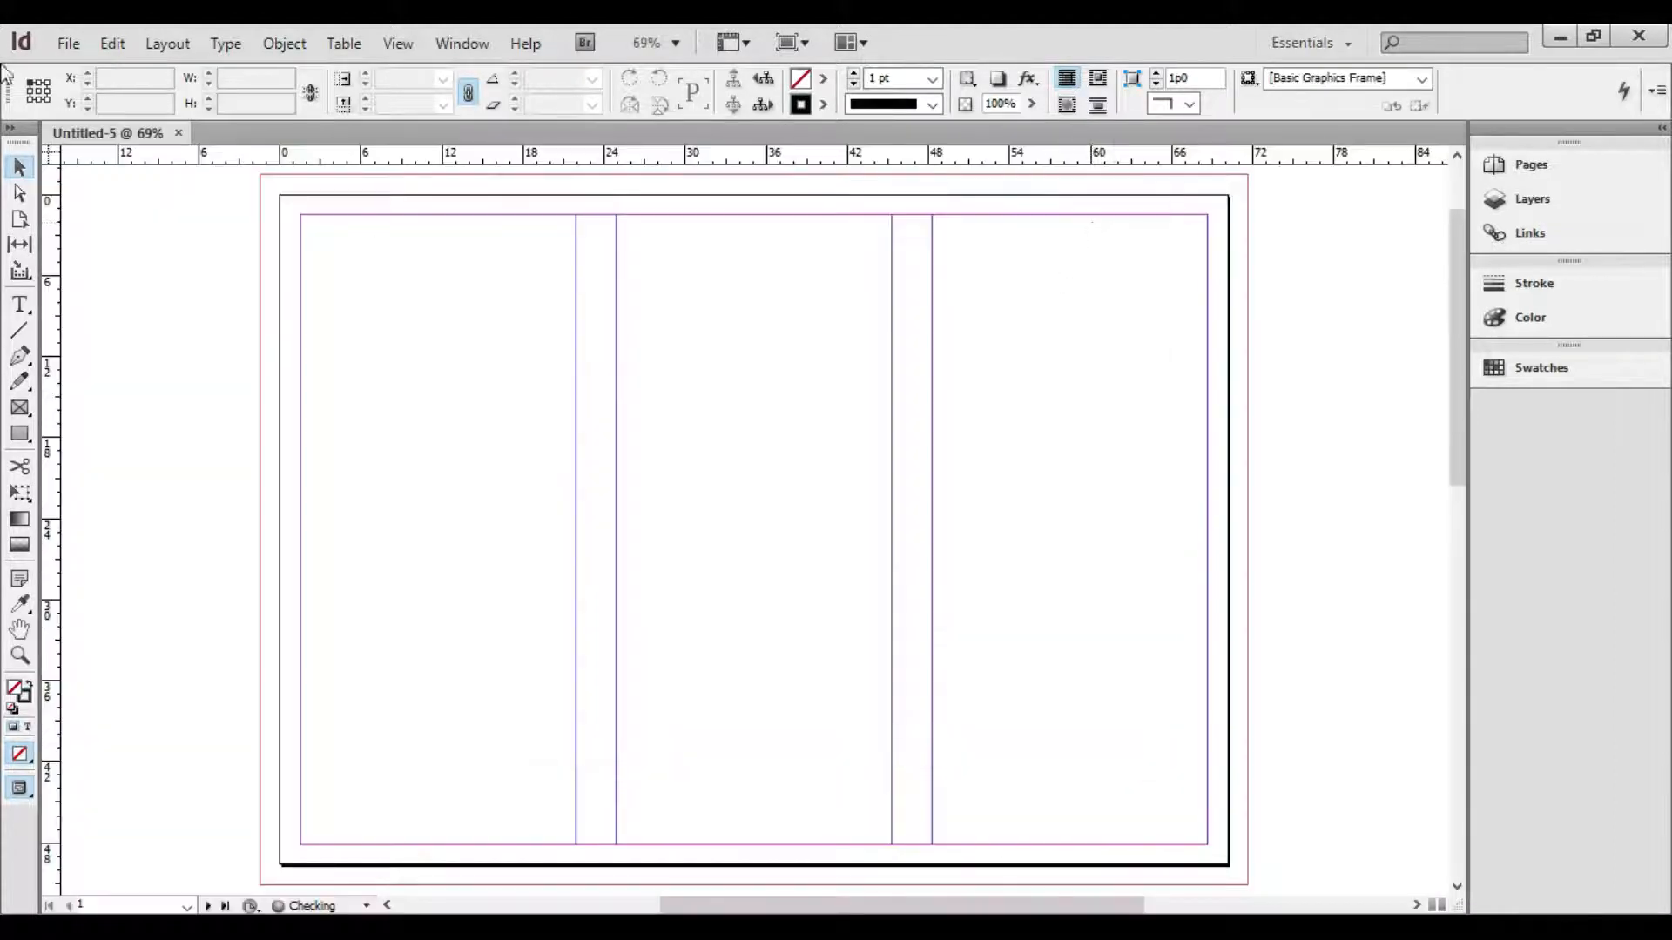
left_click(68, 43)
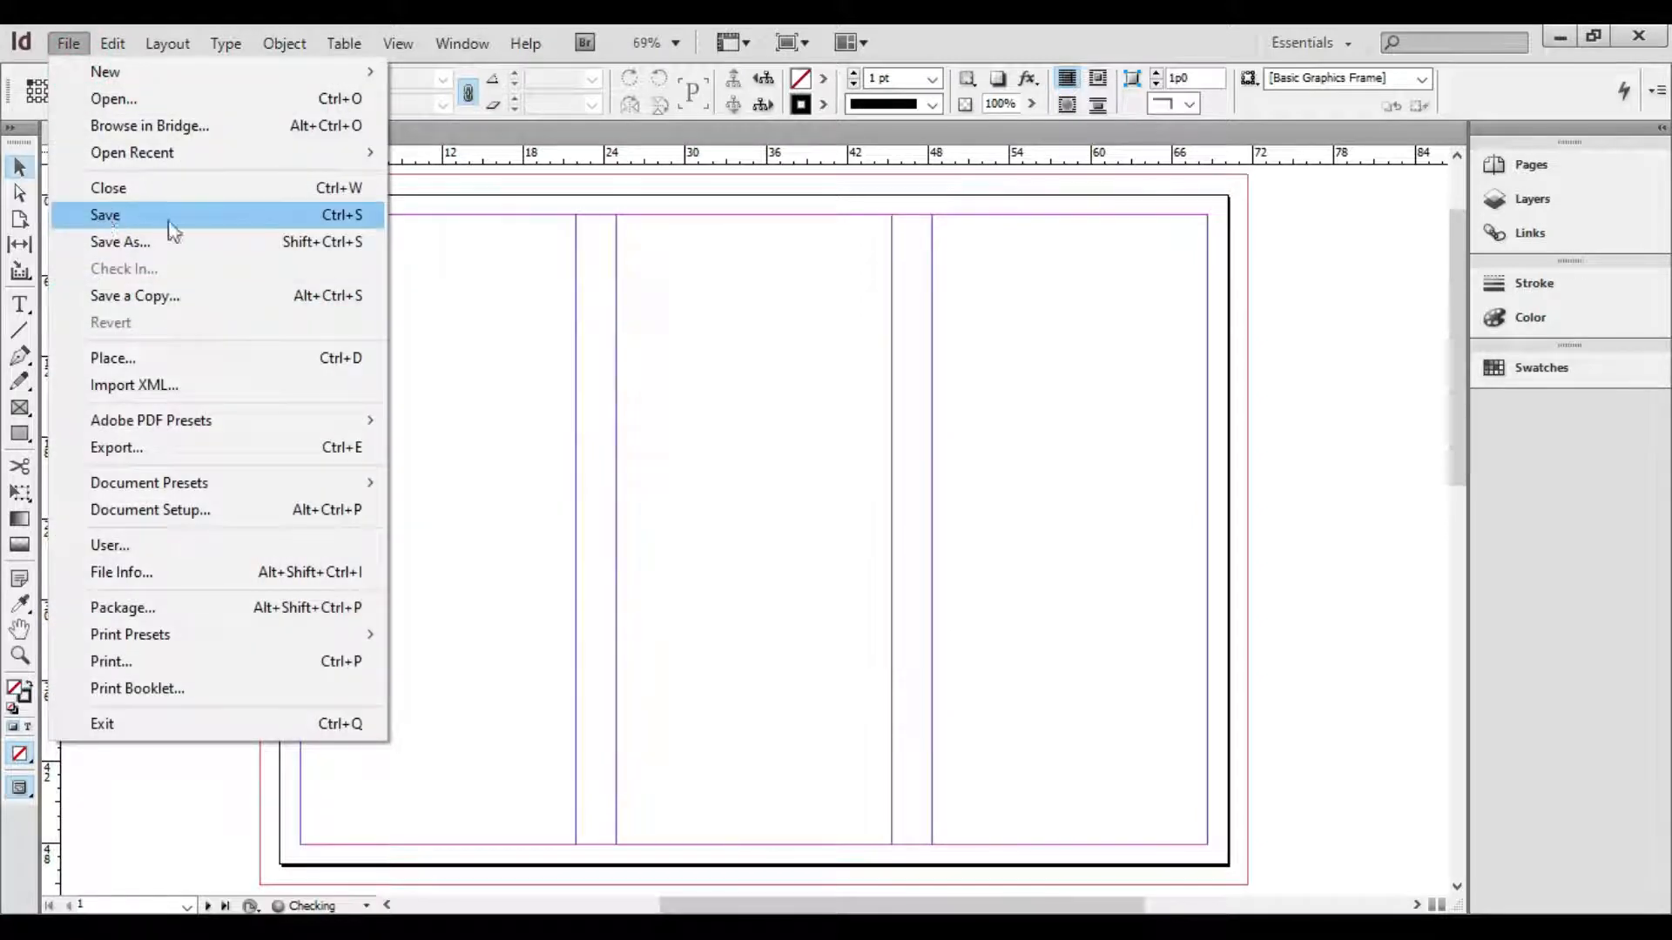
left_click(149, 217)
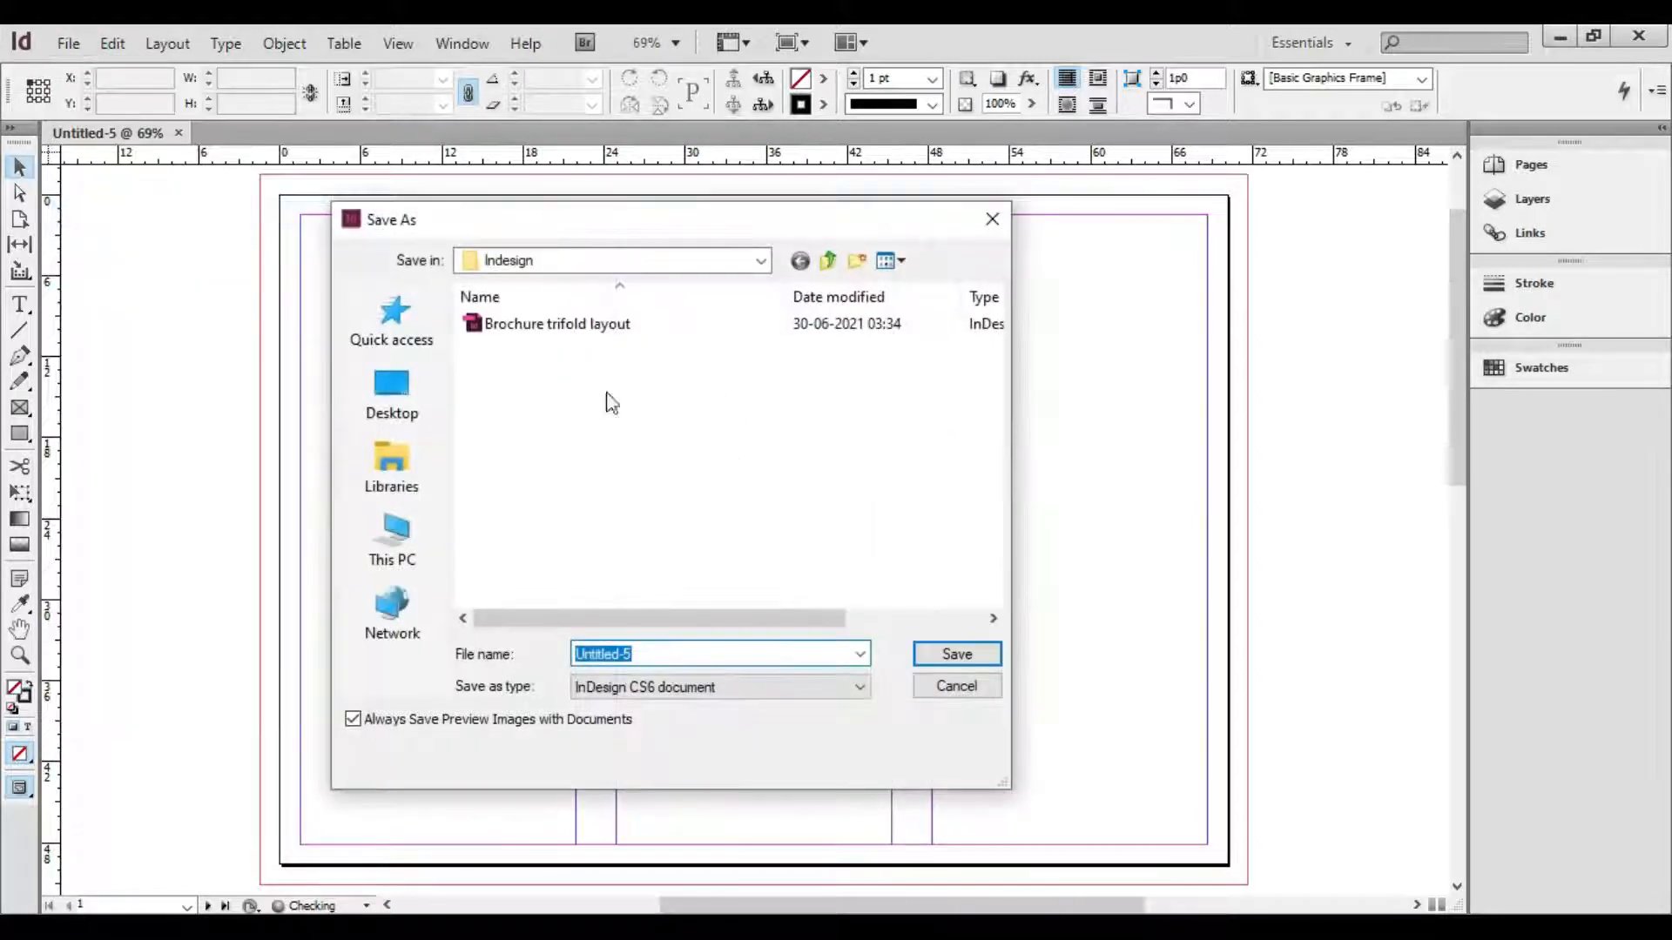
left_click(589, 332)
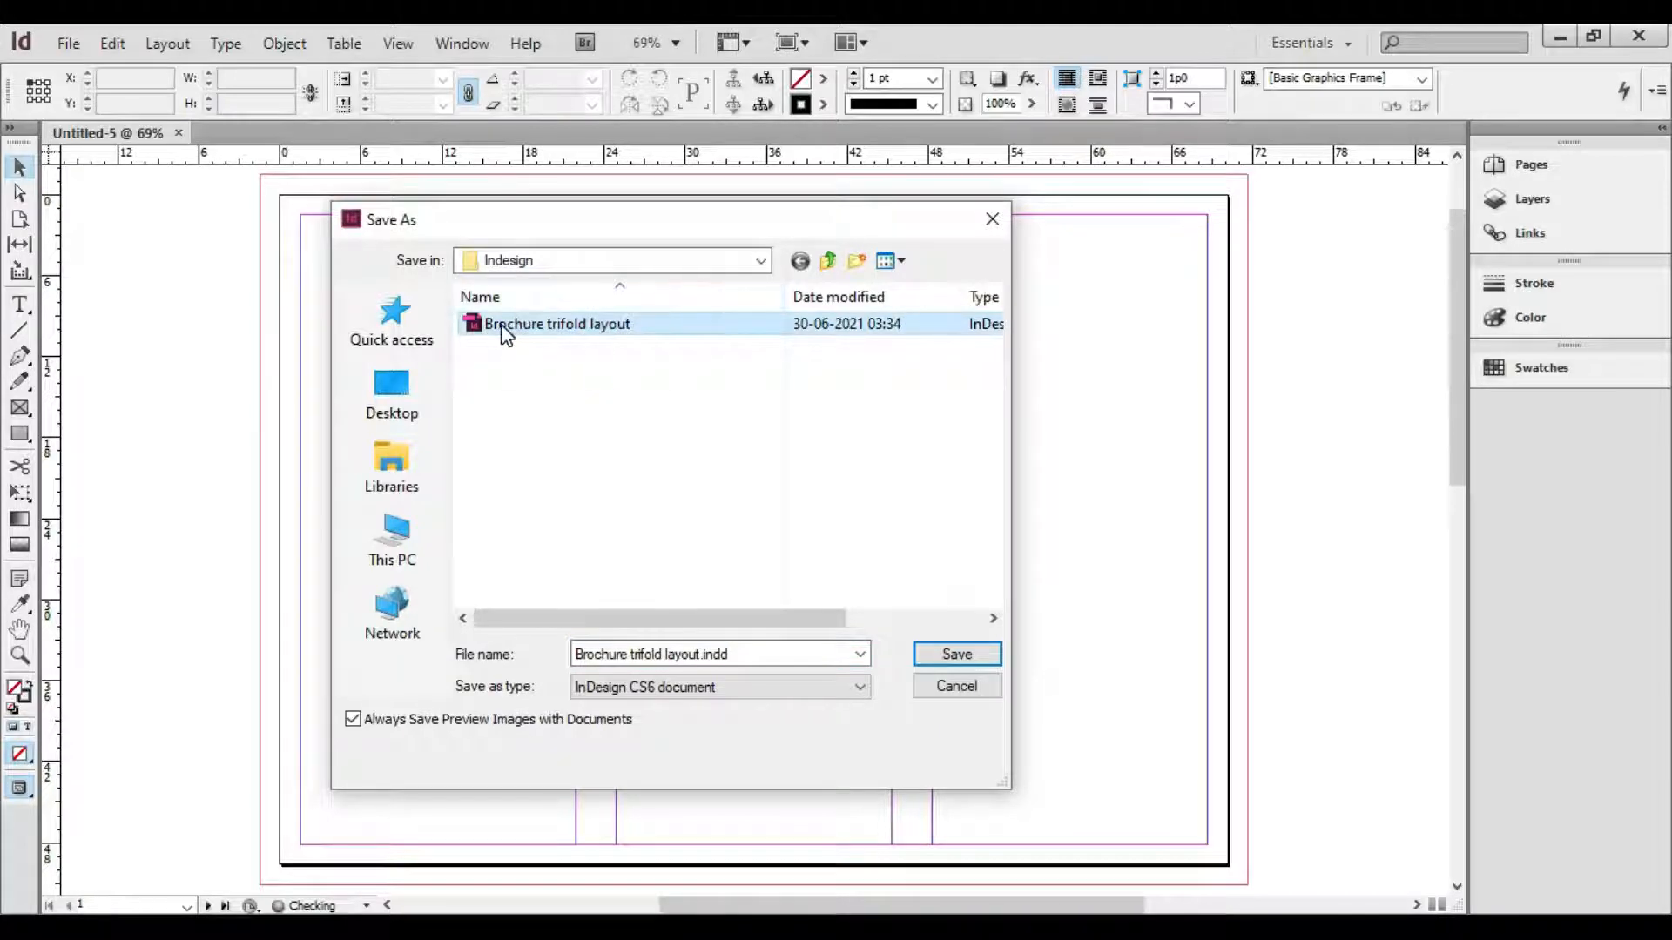
left_click(487, 328)
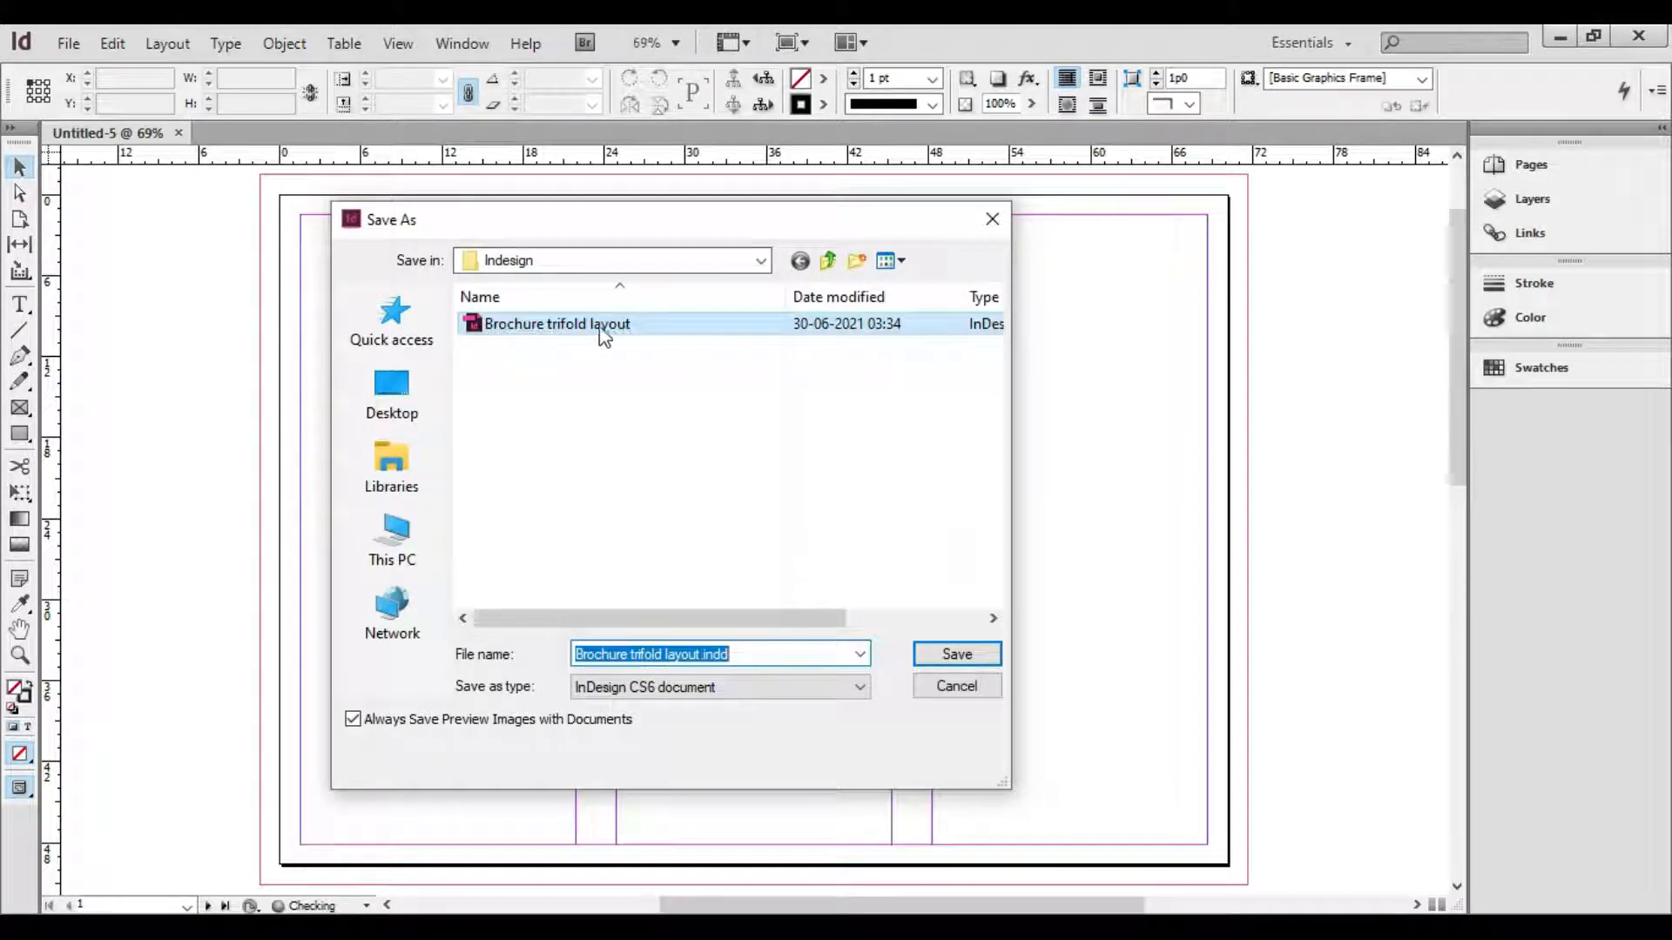
left_click(990, 229)
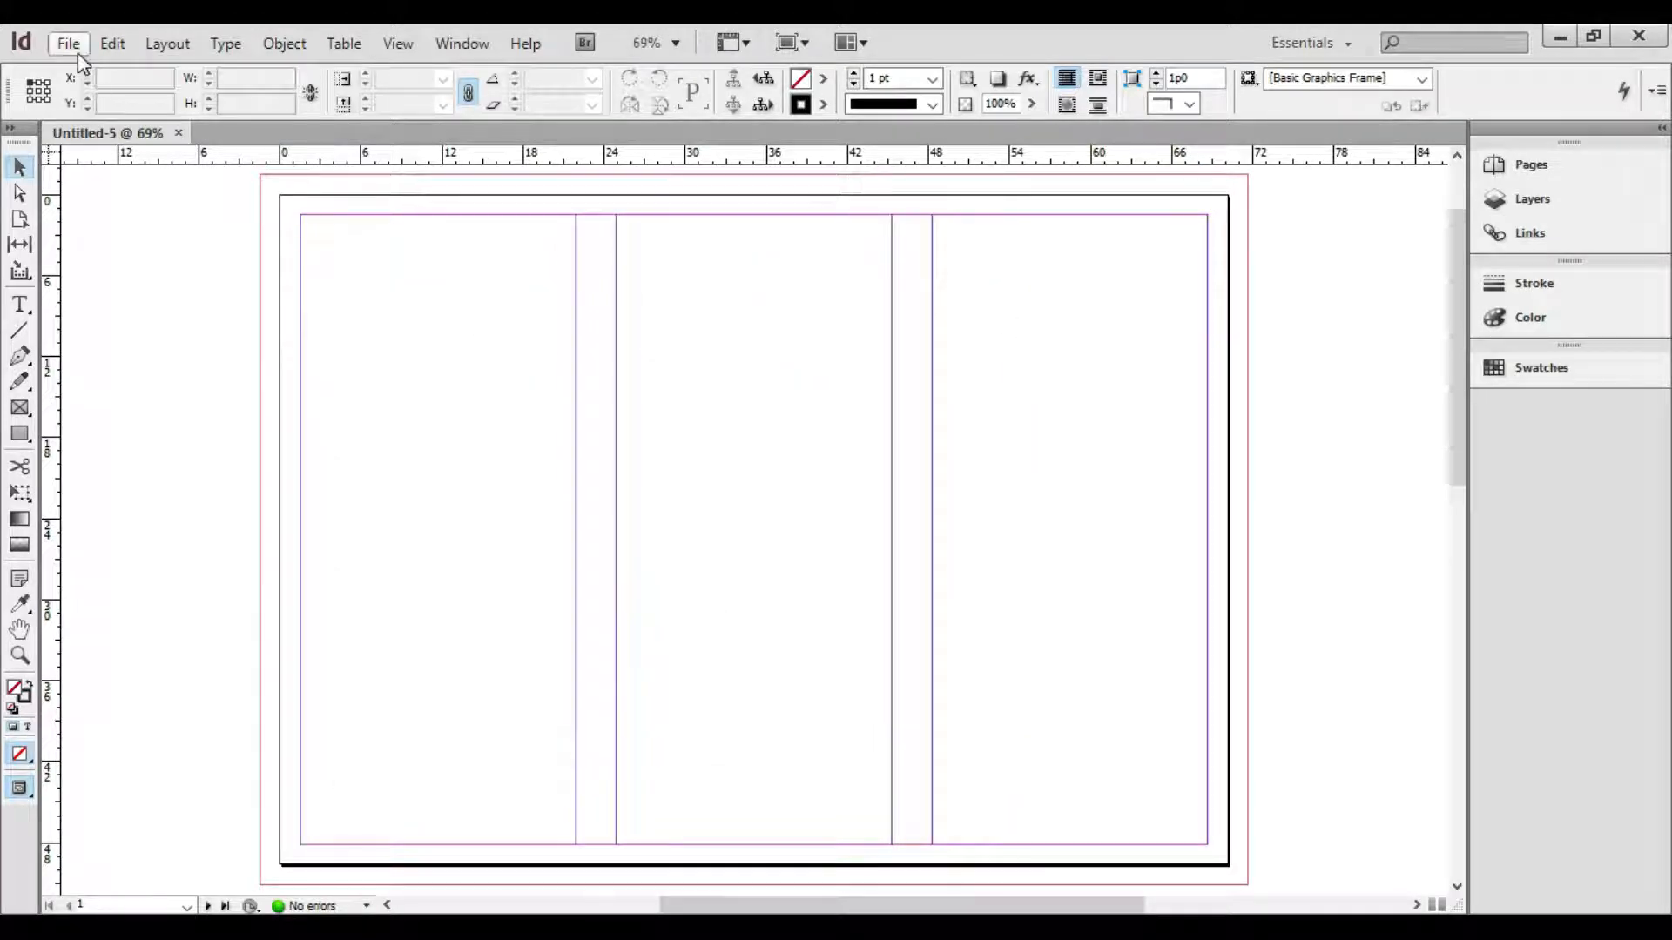
Show the Pages panel and look over both pages of the brochure document
left_click(1525, 165)
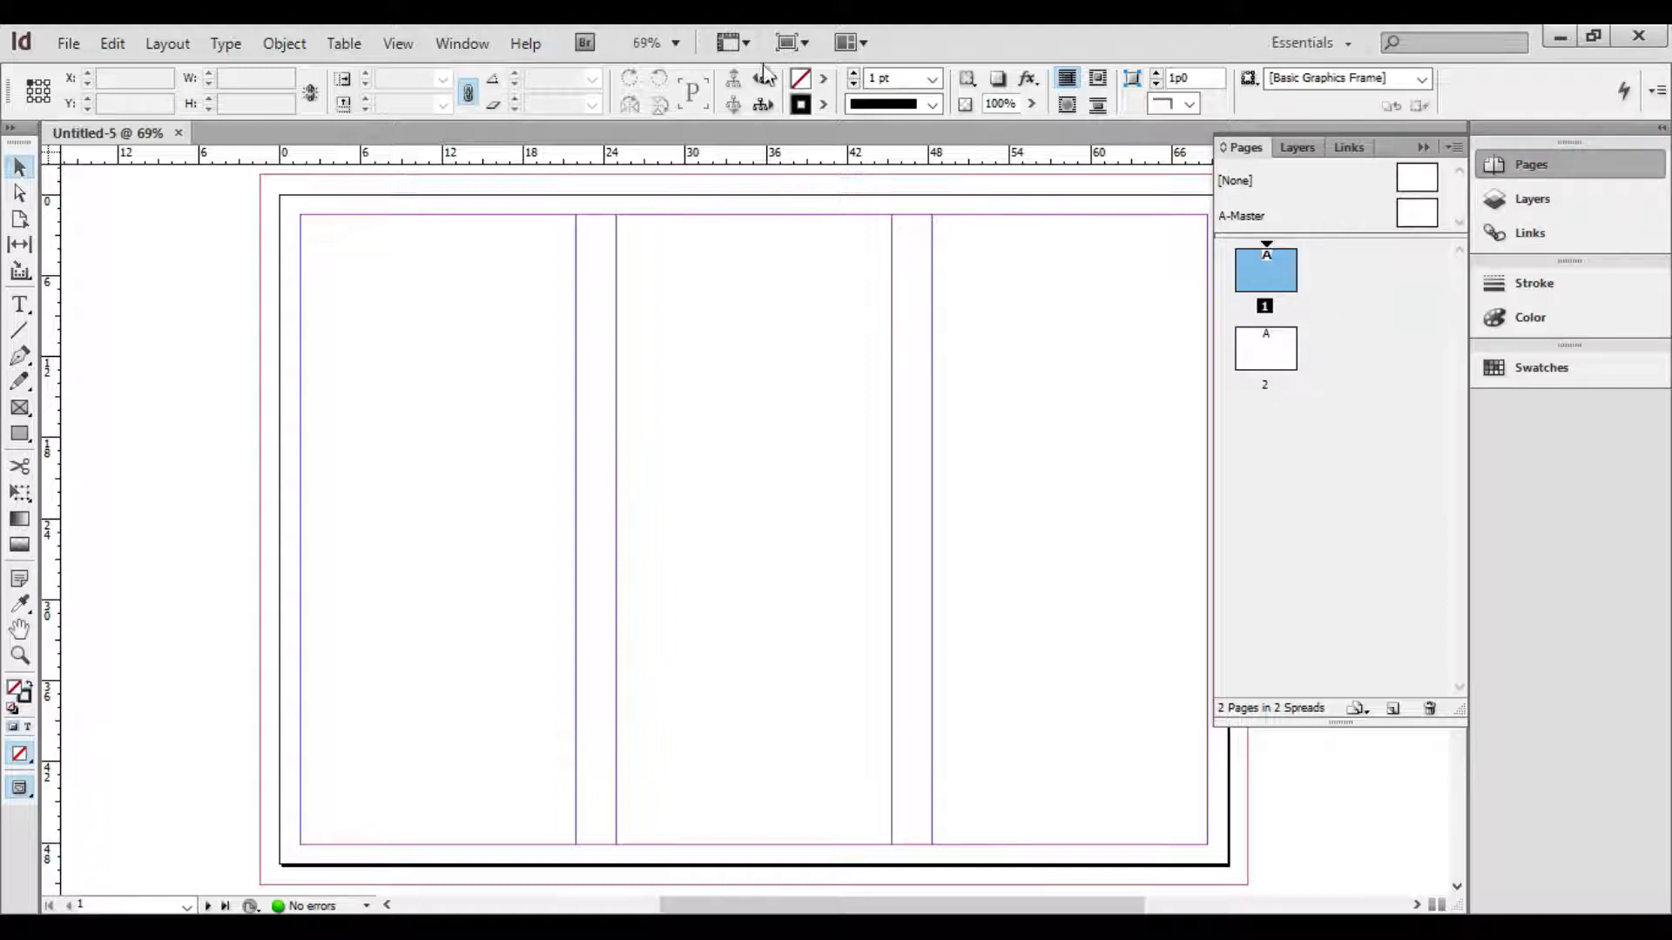
left_click(461, 44)
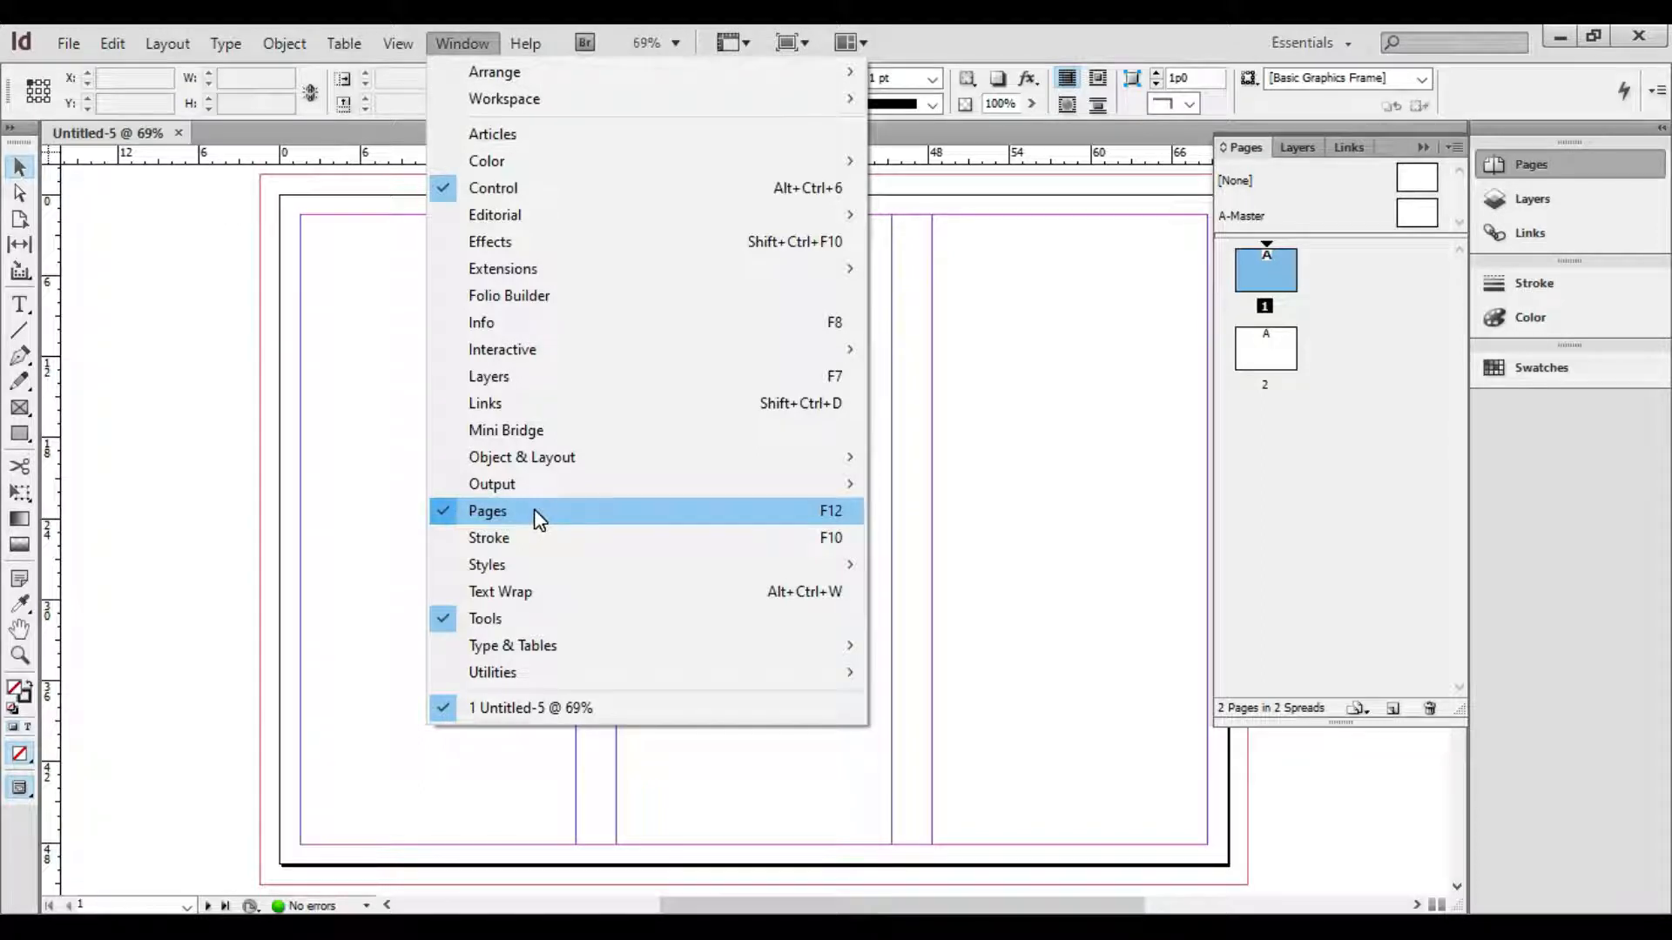
left_click(1019, 481)
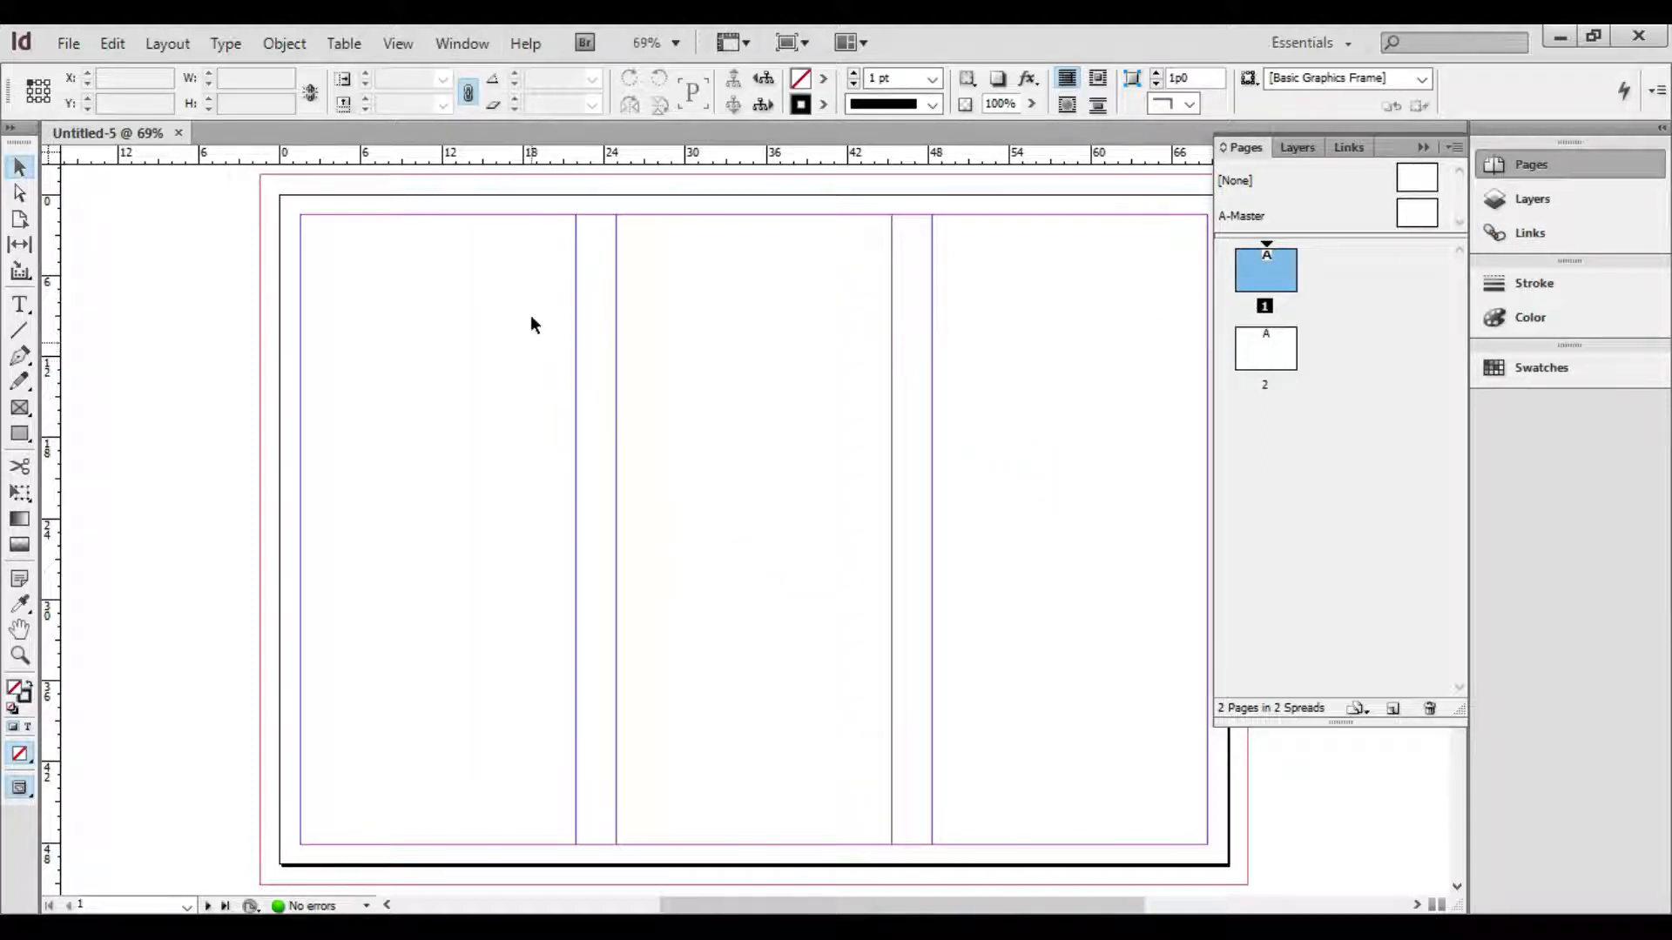
scroll(847, 702, "down", 10)
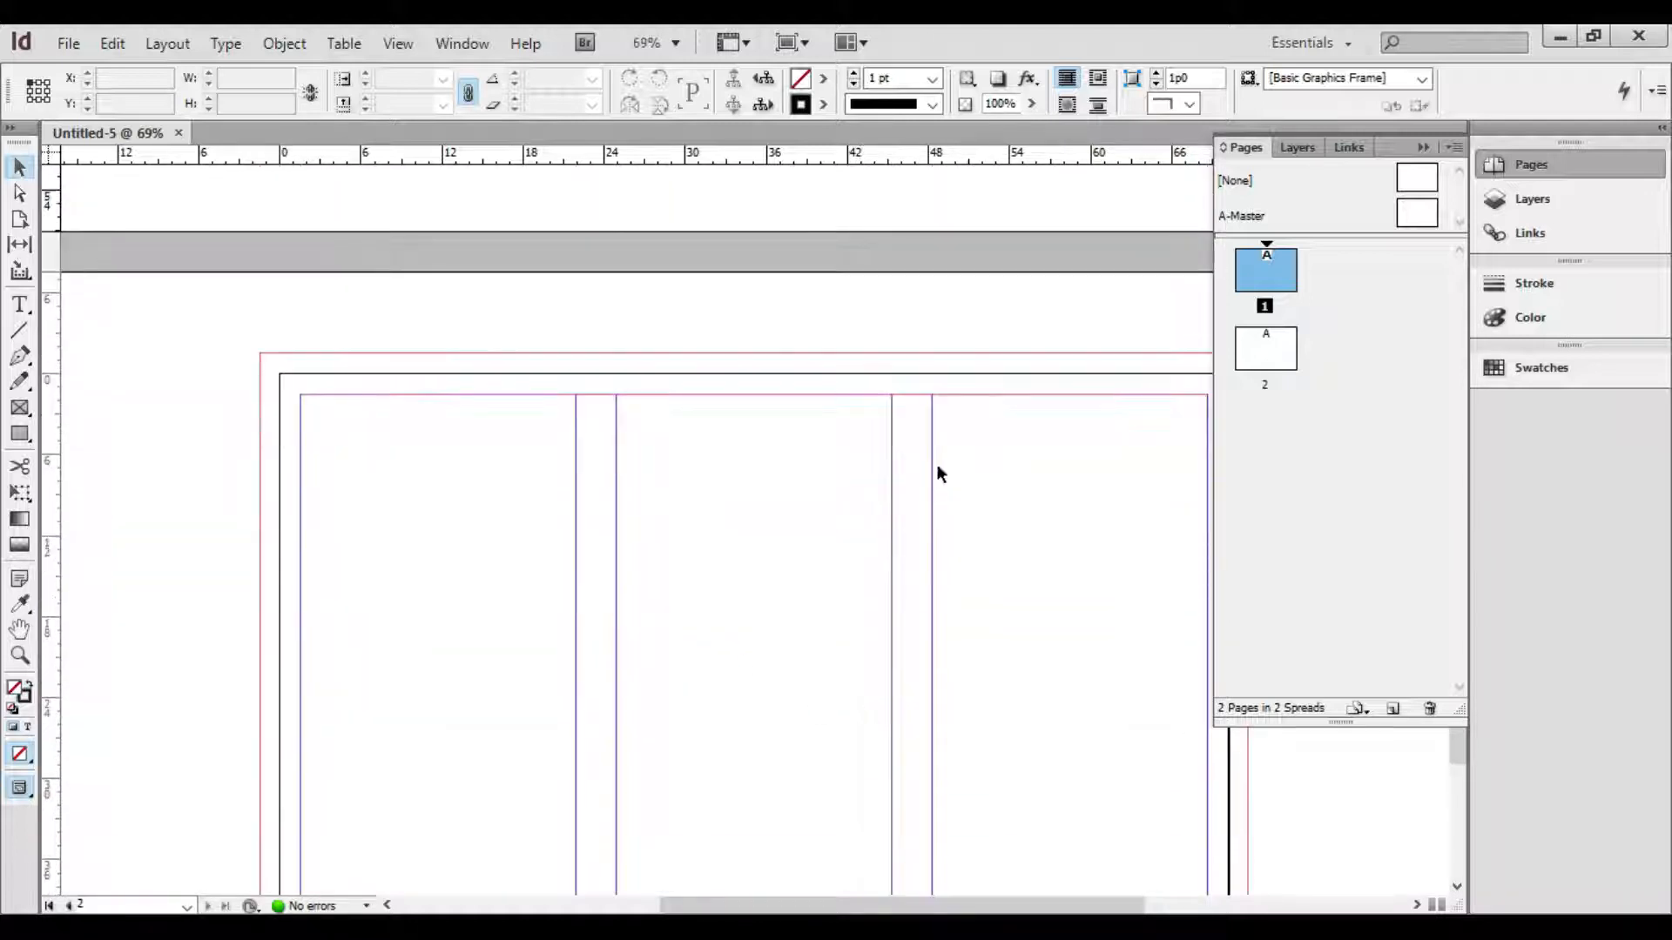
scroll(999, 707, "down", 3)
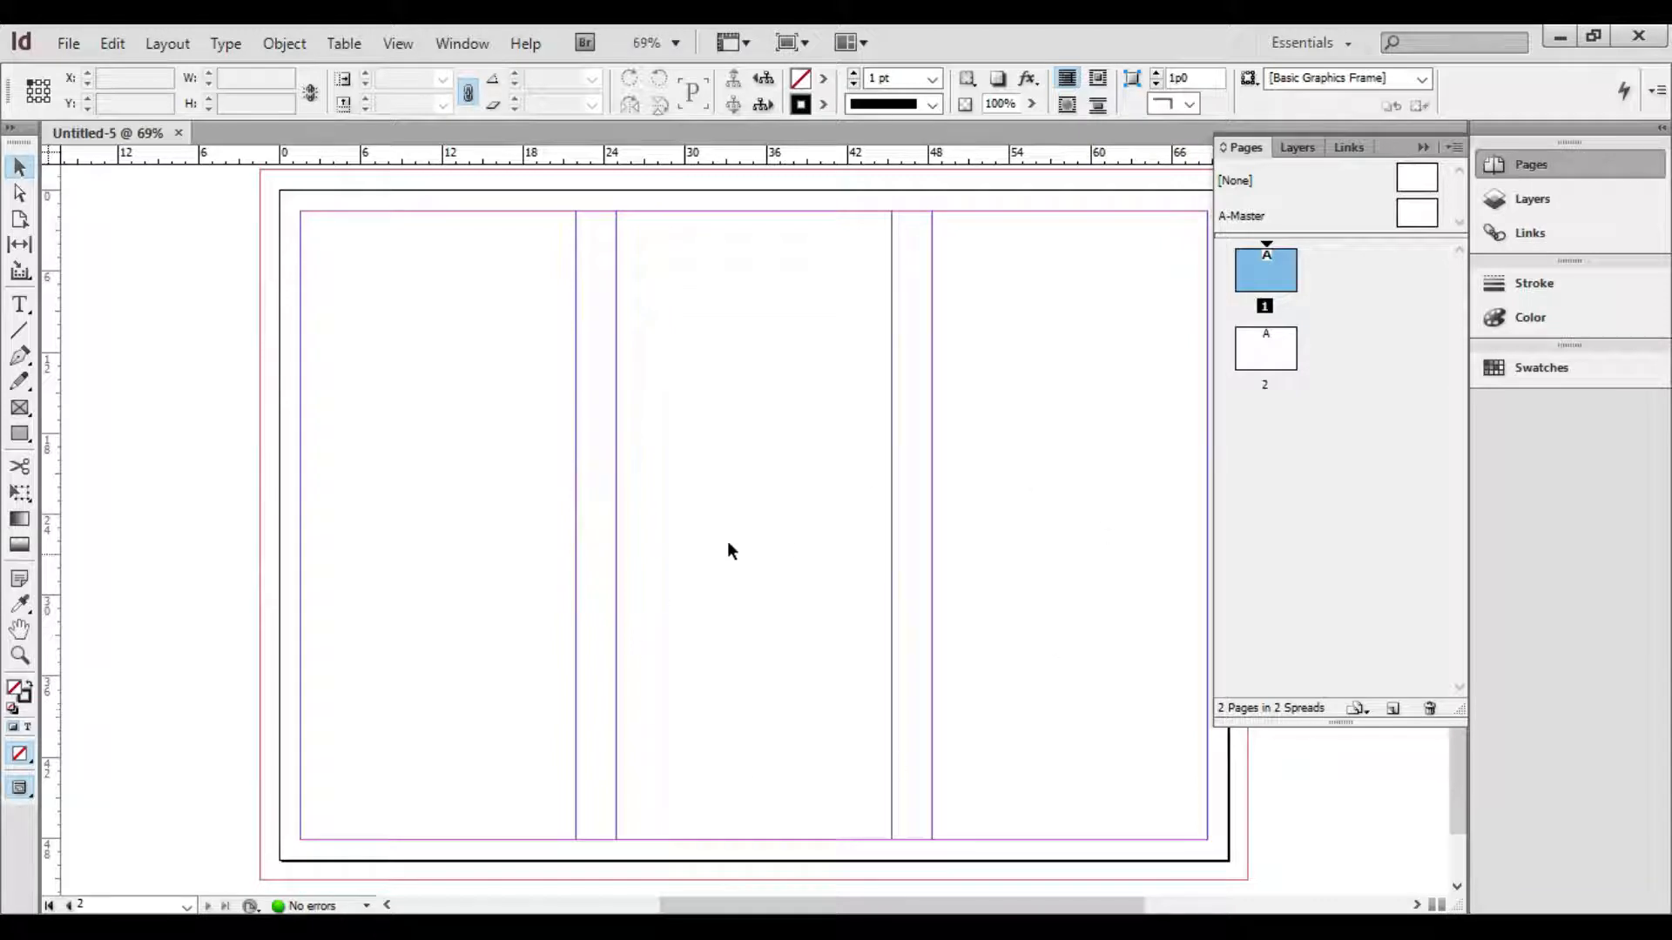
scroll(801, 645, "up", 13)
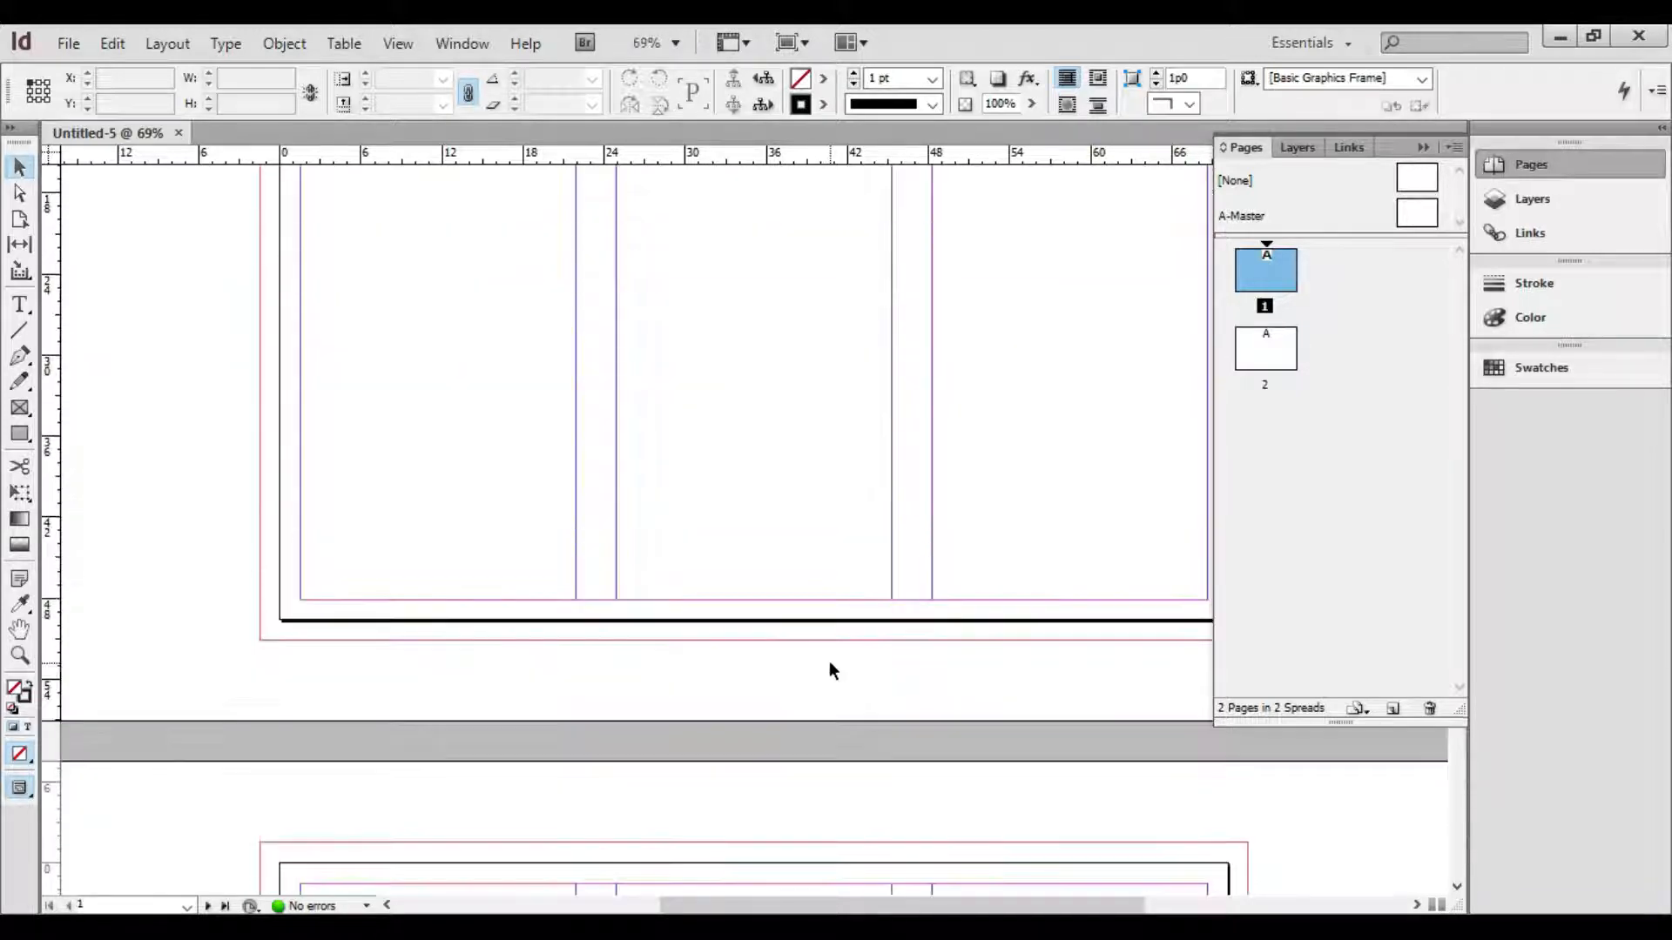
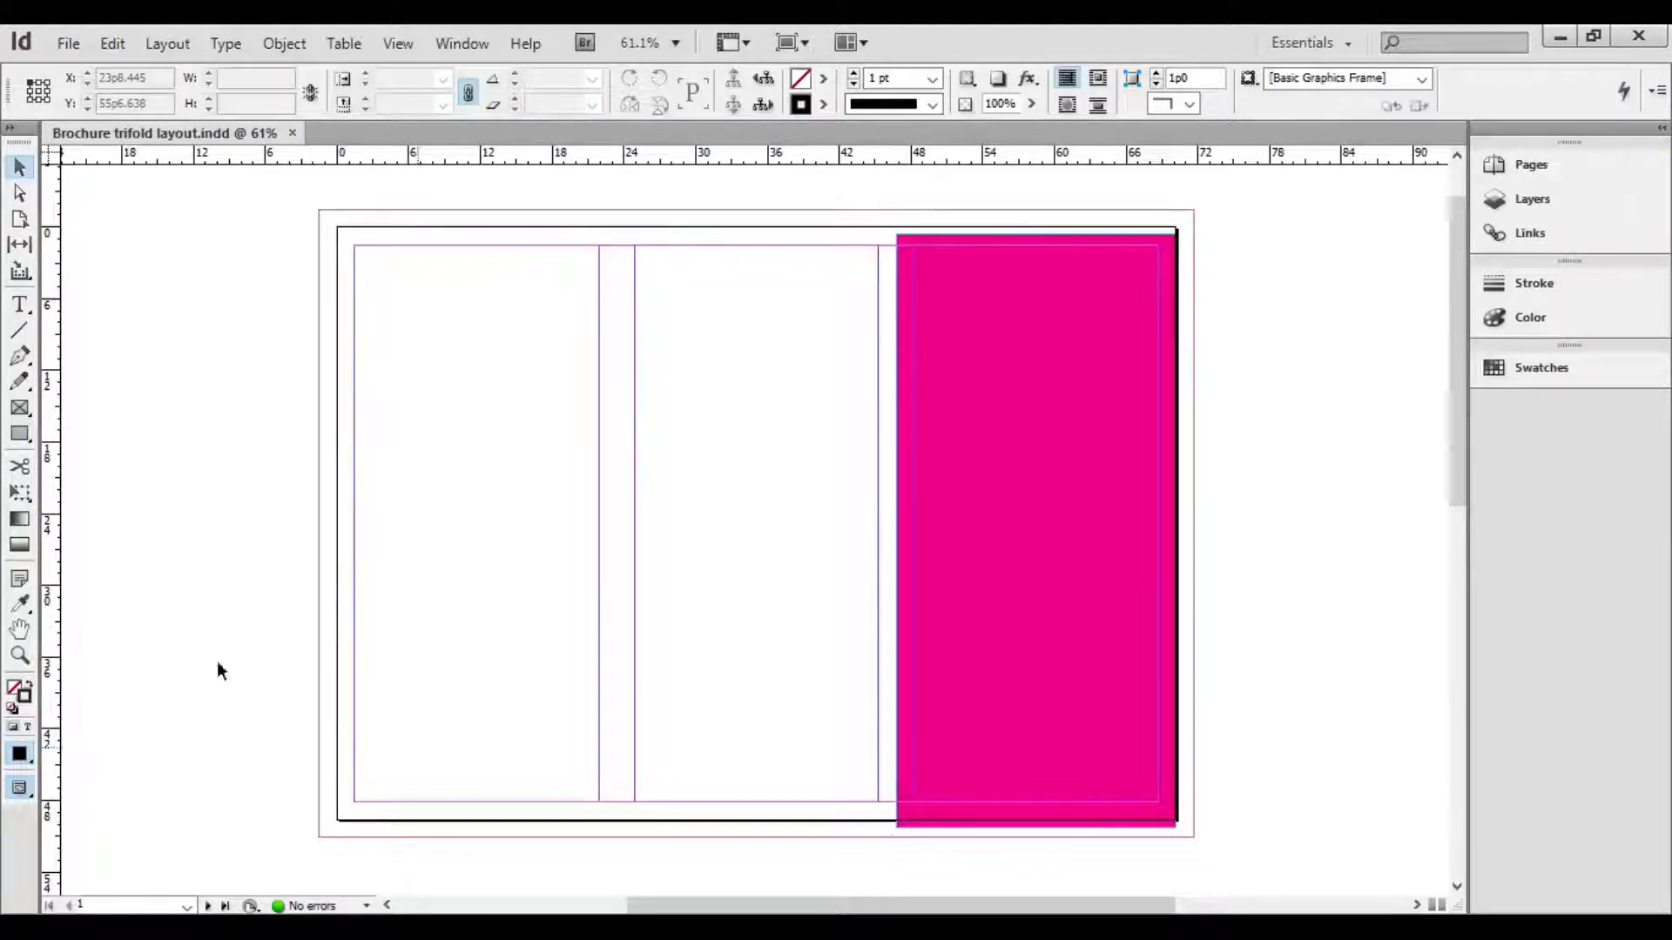
Place two vertical ruler guides on page 1, centred in the two column gutters at about X 23p5 and 46p9
left_click_drag(45, 484, 619, 488)
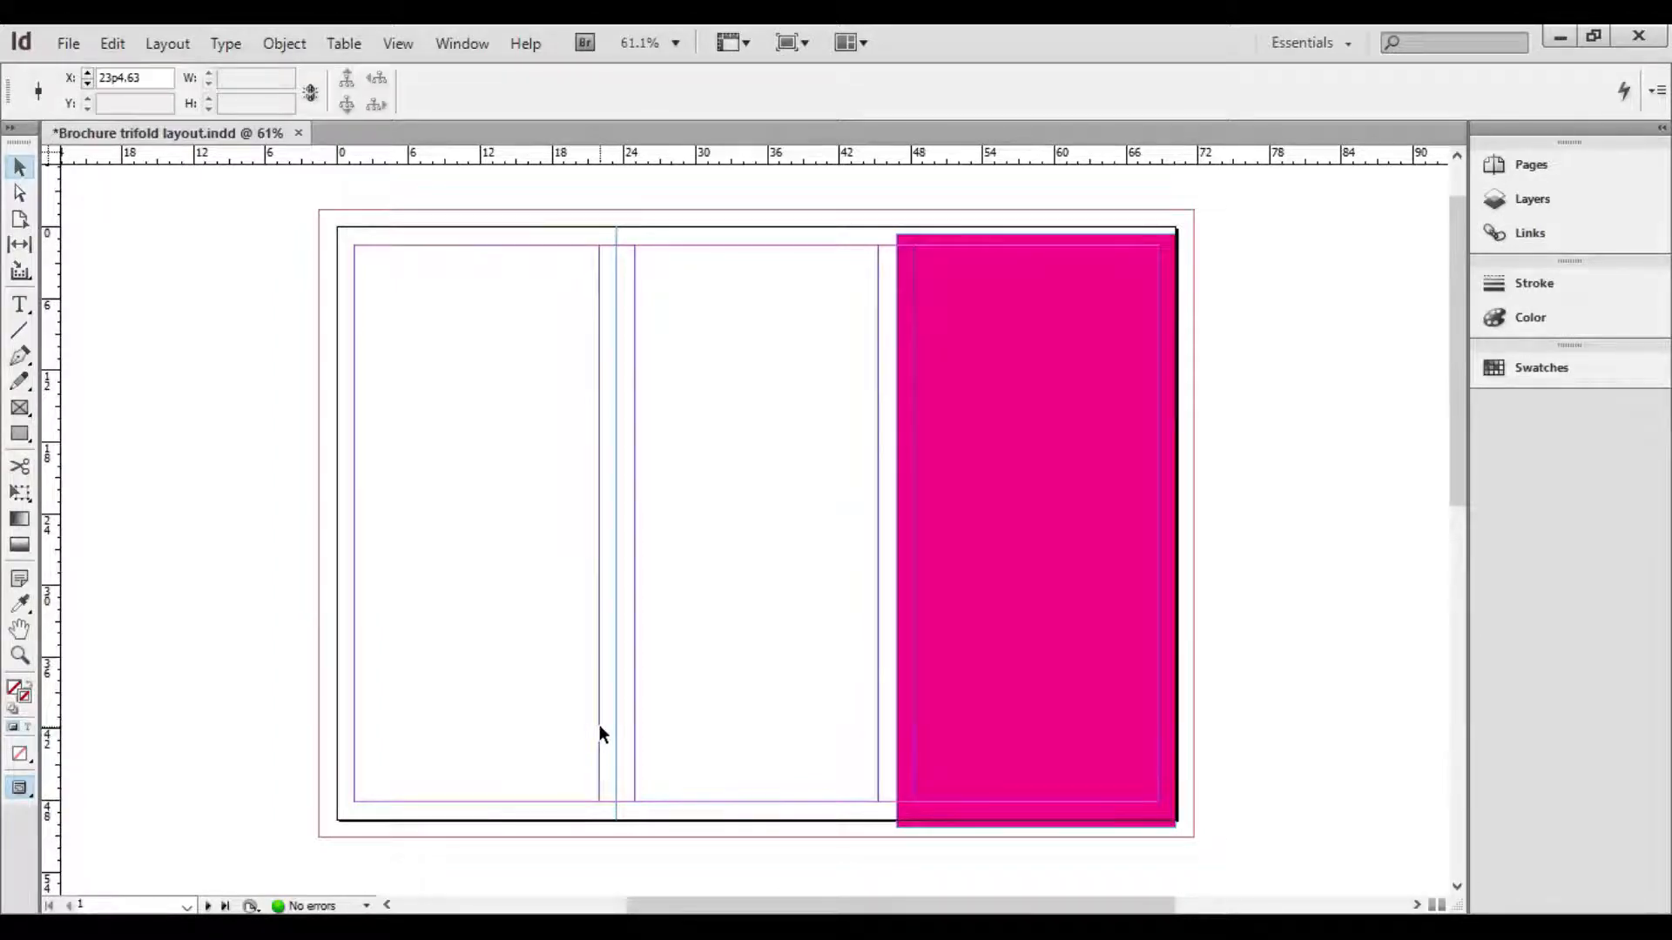
key("ctrl+equal")
key("ctrl+equal")
key("ctrl+equal")
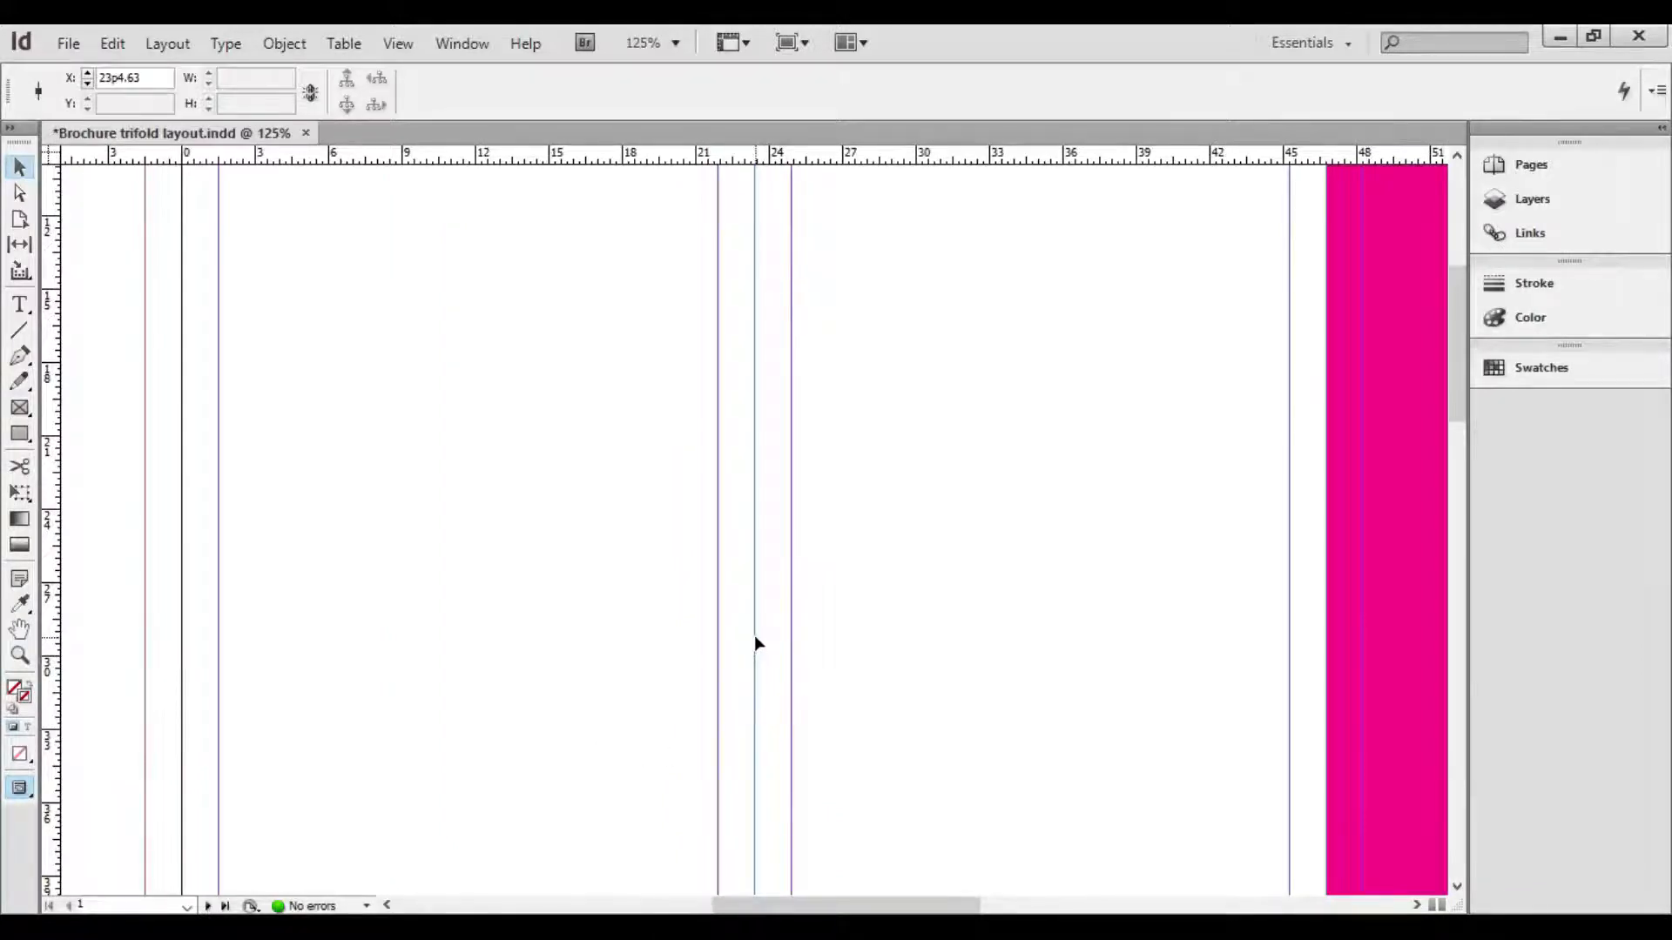
key("ctrl+minus")
key("ctrl+minus")
key("ctrl+minus")
key("ctrl+minus")
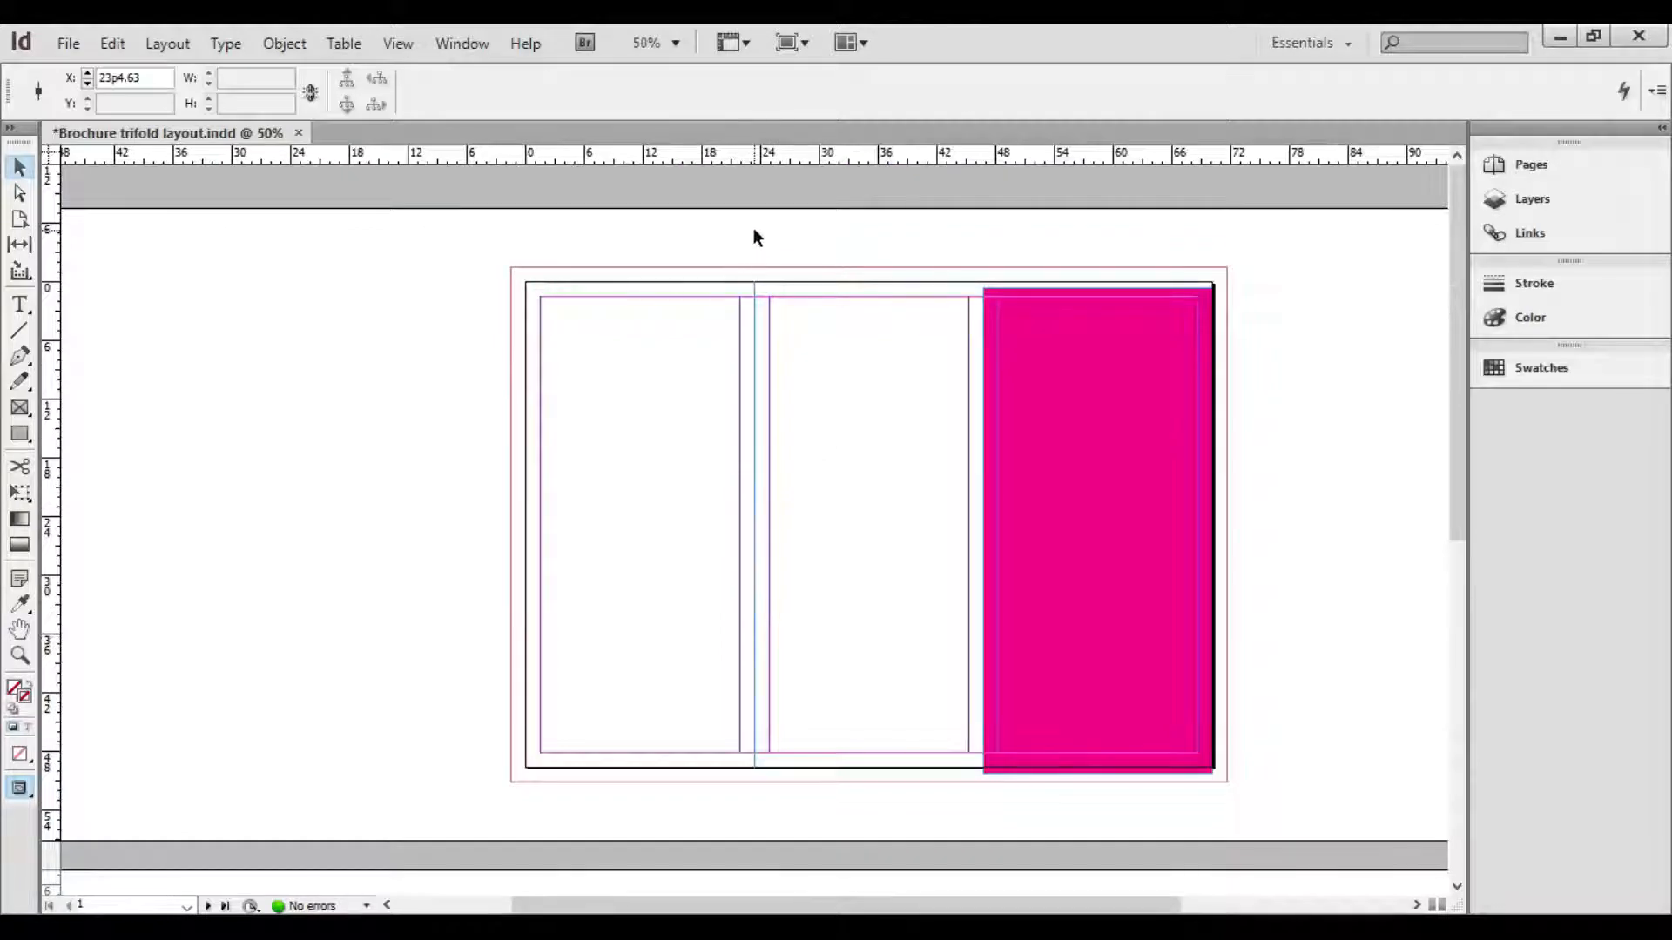
left_click_drag(54, 475, 988, 496)
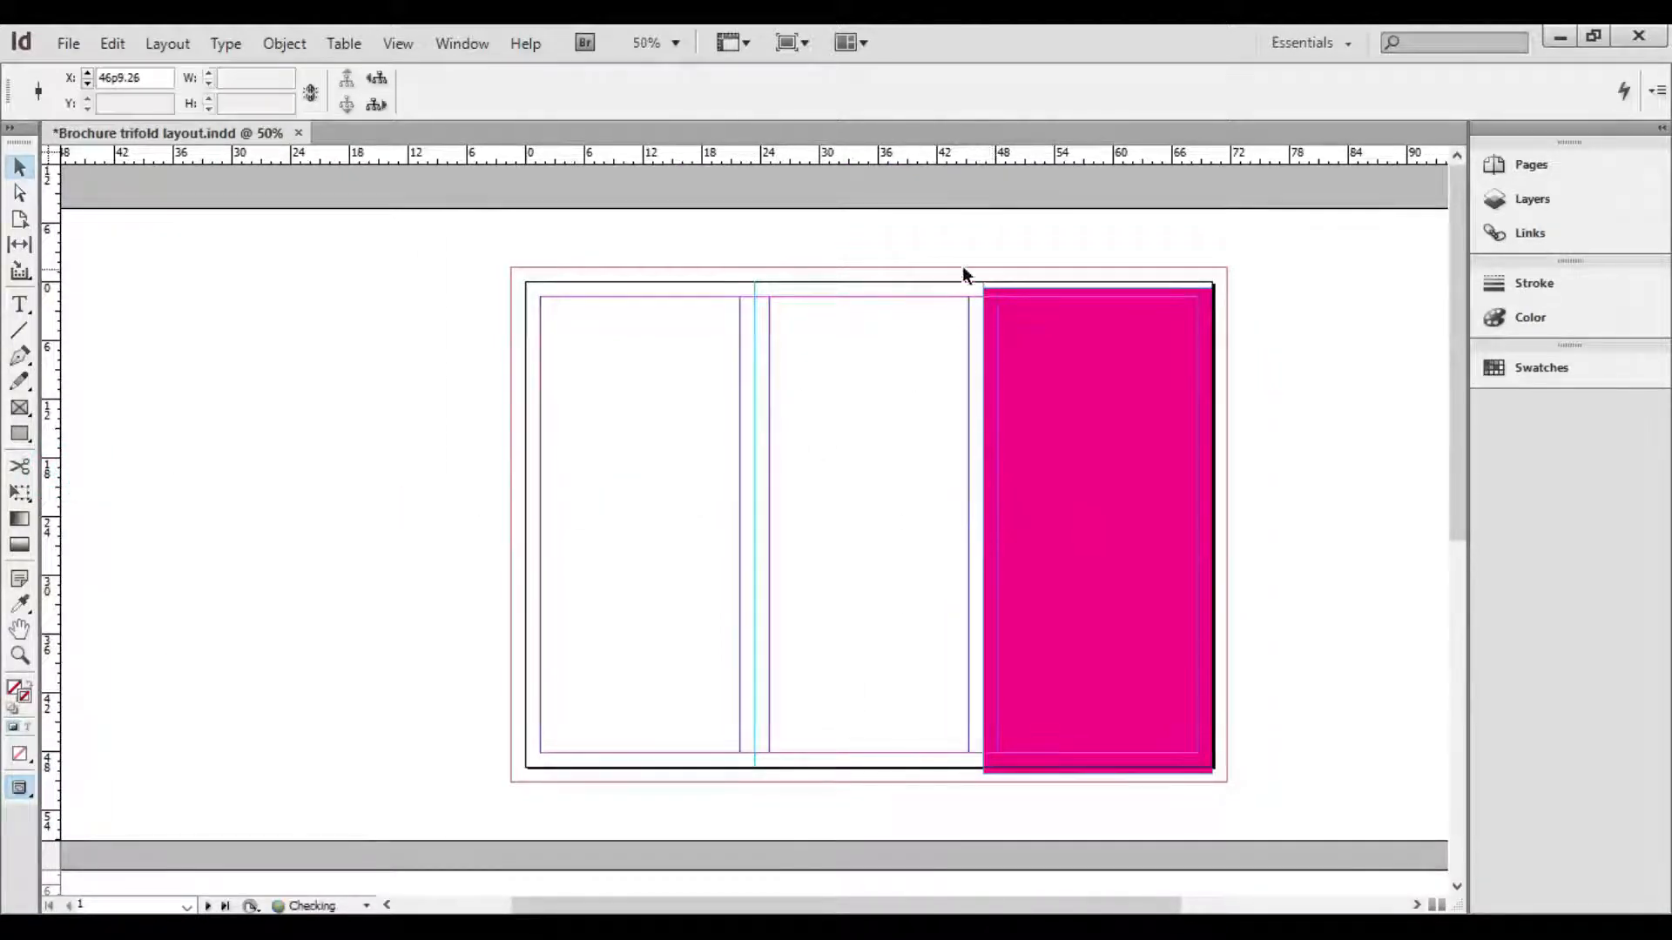
key("ctrl+=")
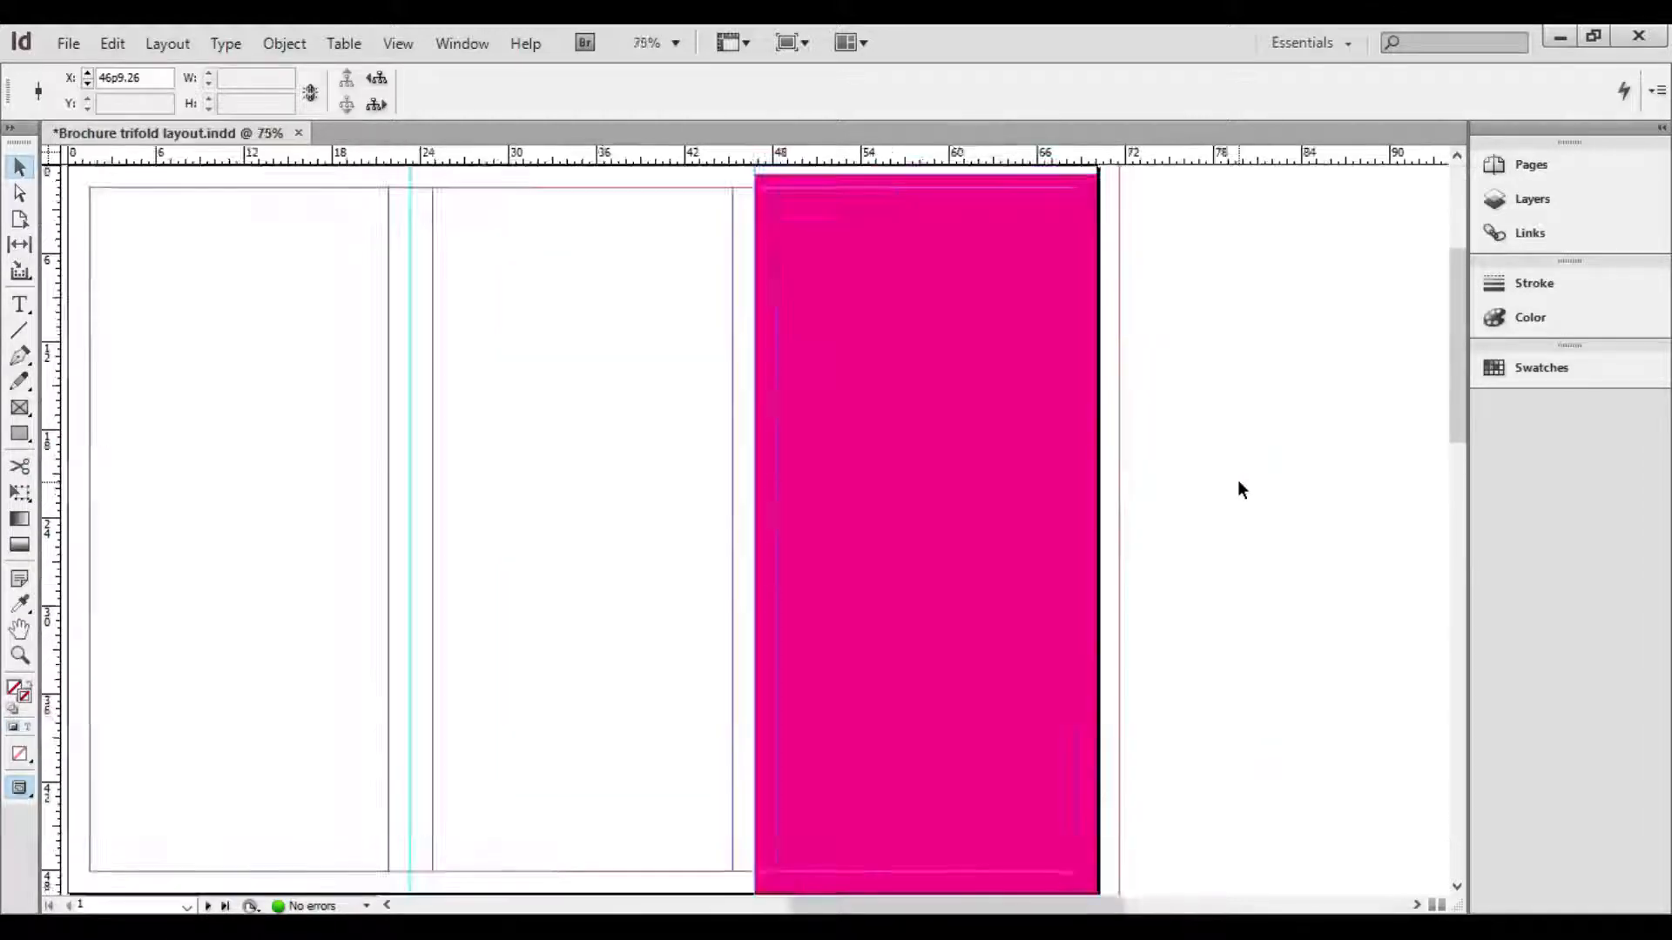
Examine up close the top edge of the magenta panel against the page edge on page 1
key("ctrl+=")
scroll(771, 371, "up", 3)
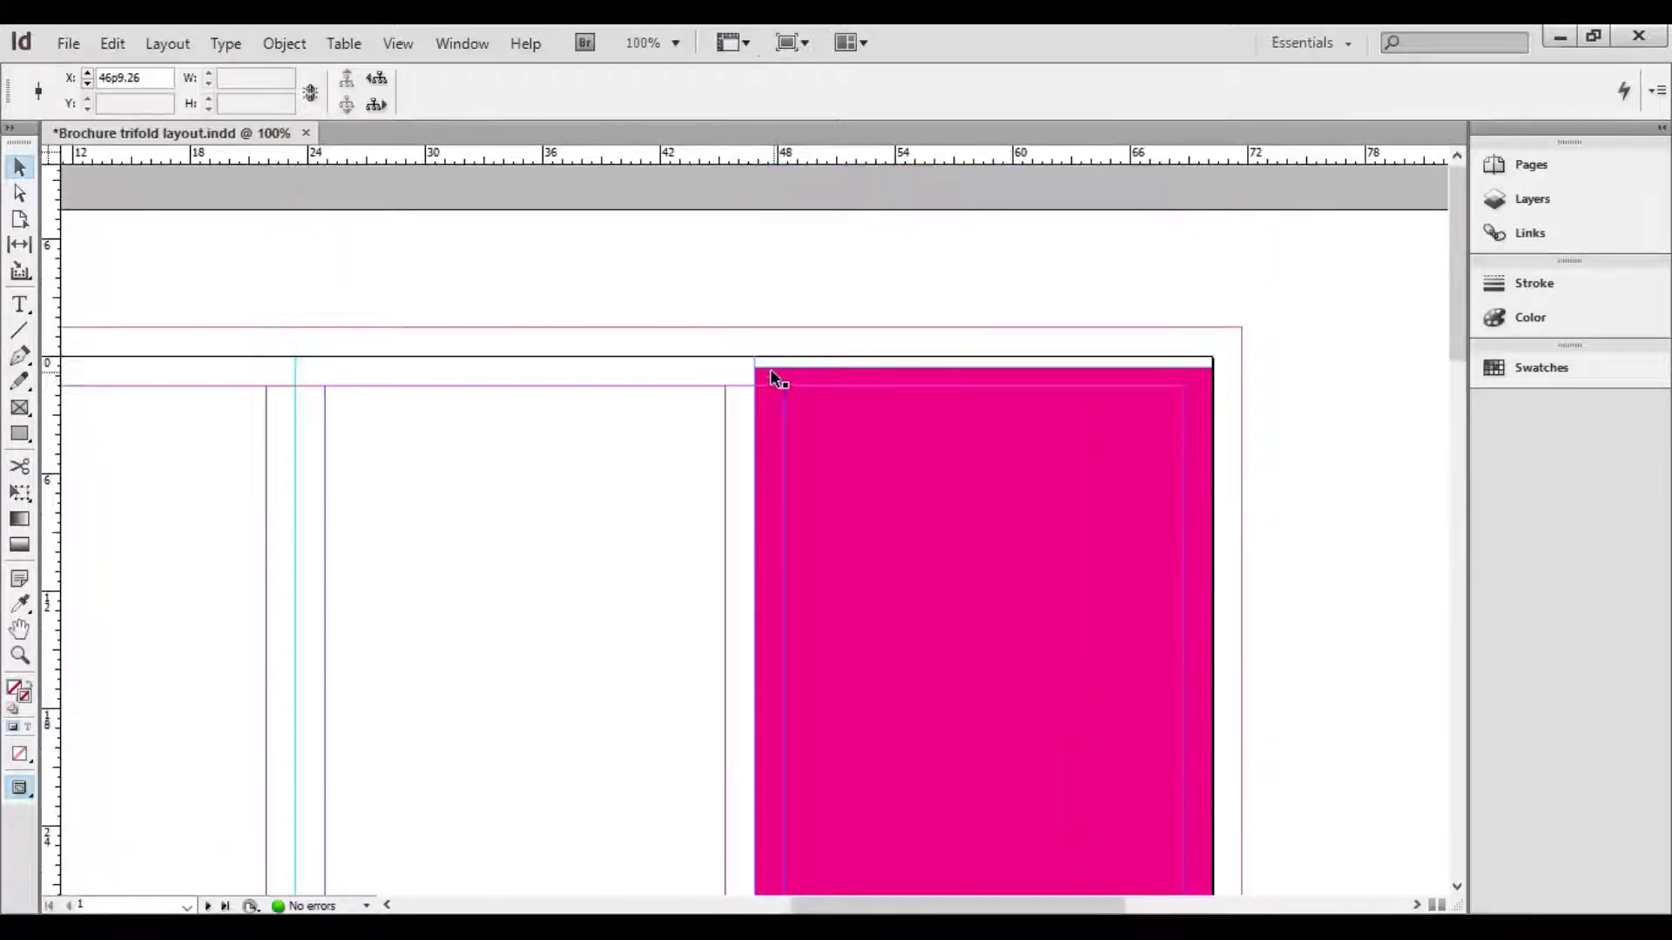
key("z")
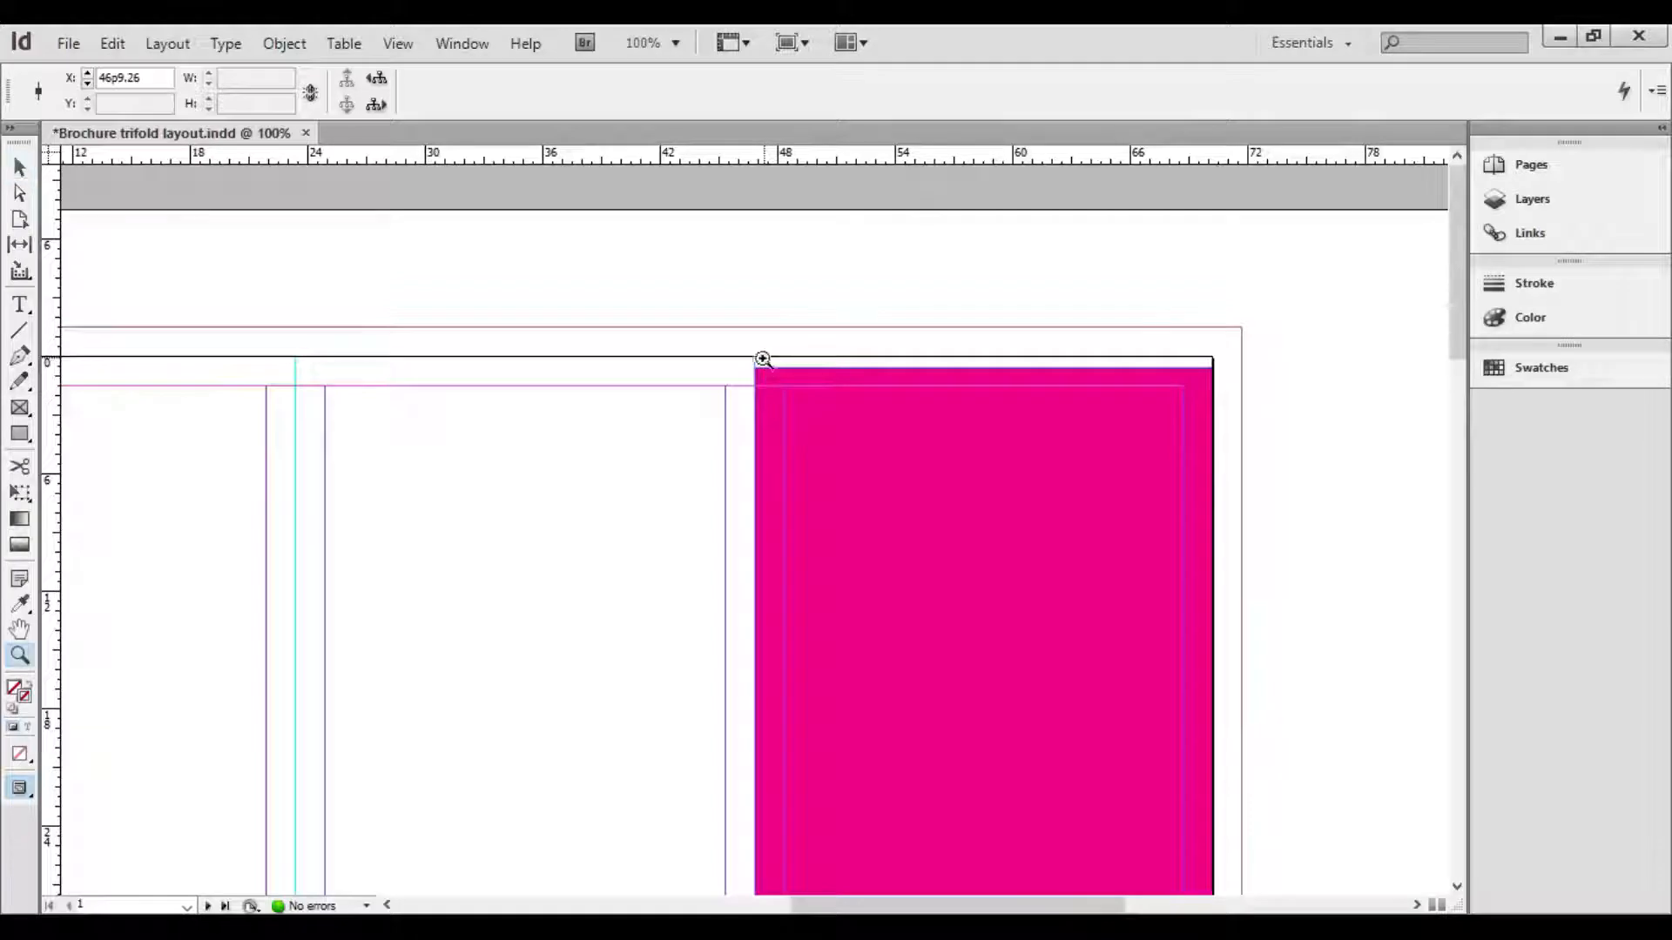
left_click_drag(720, 328, 844, 444)
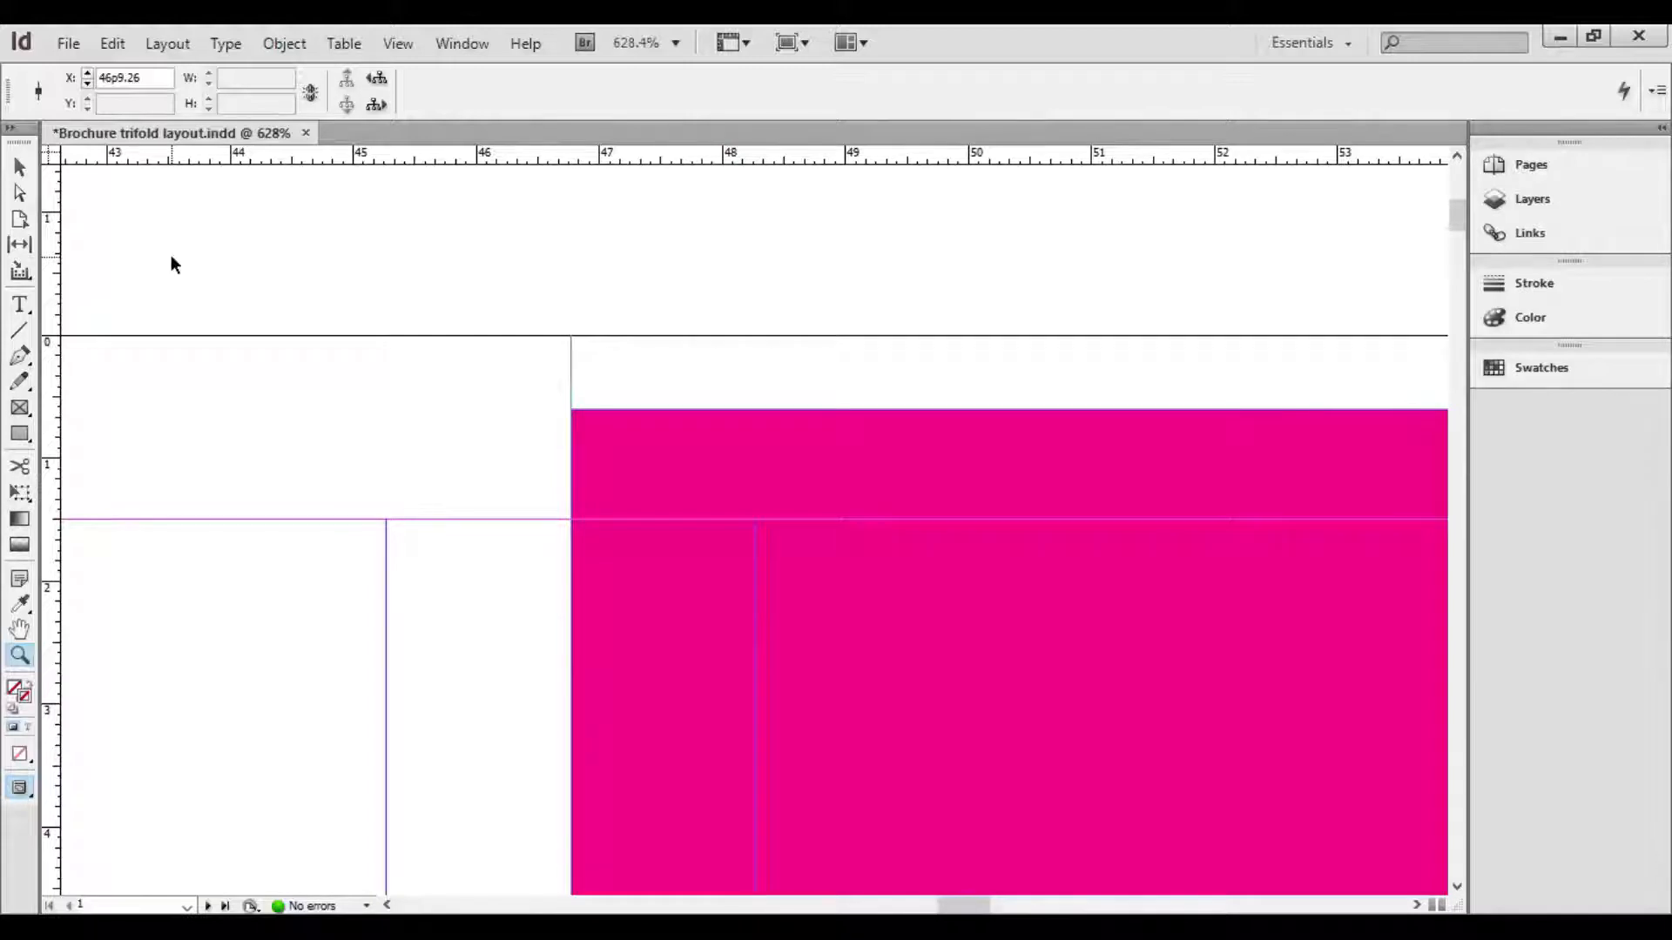
key("ctrl+minus")
key("ctrl+minus")
key("ctrl+minus")
key("ctrl+minus")
key("ctrl+minus")
key("ctrl+minus")
key("ctrl+minus")
key("ctrl+minus")
key("ctrl+minus")
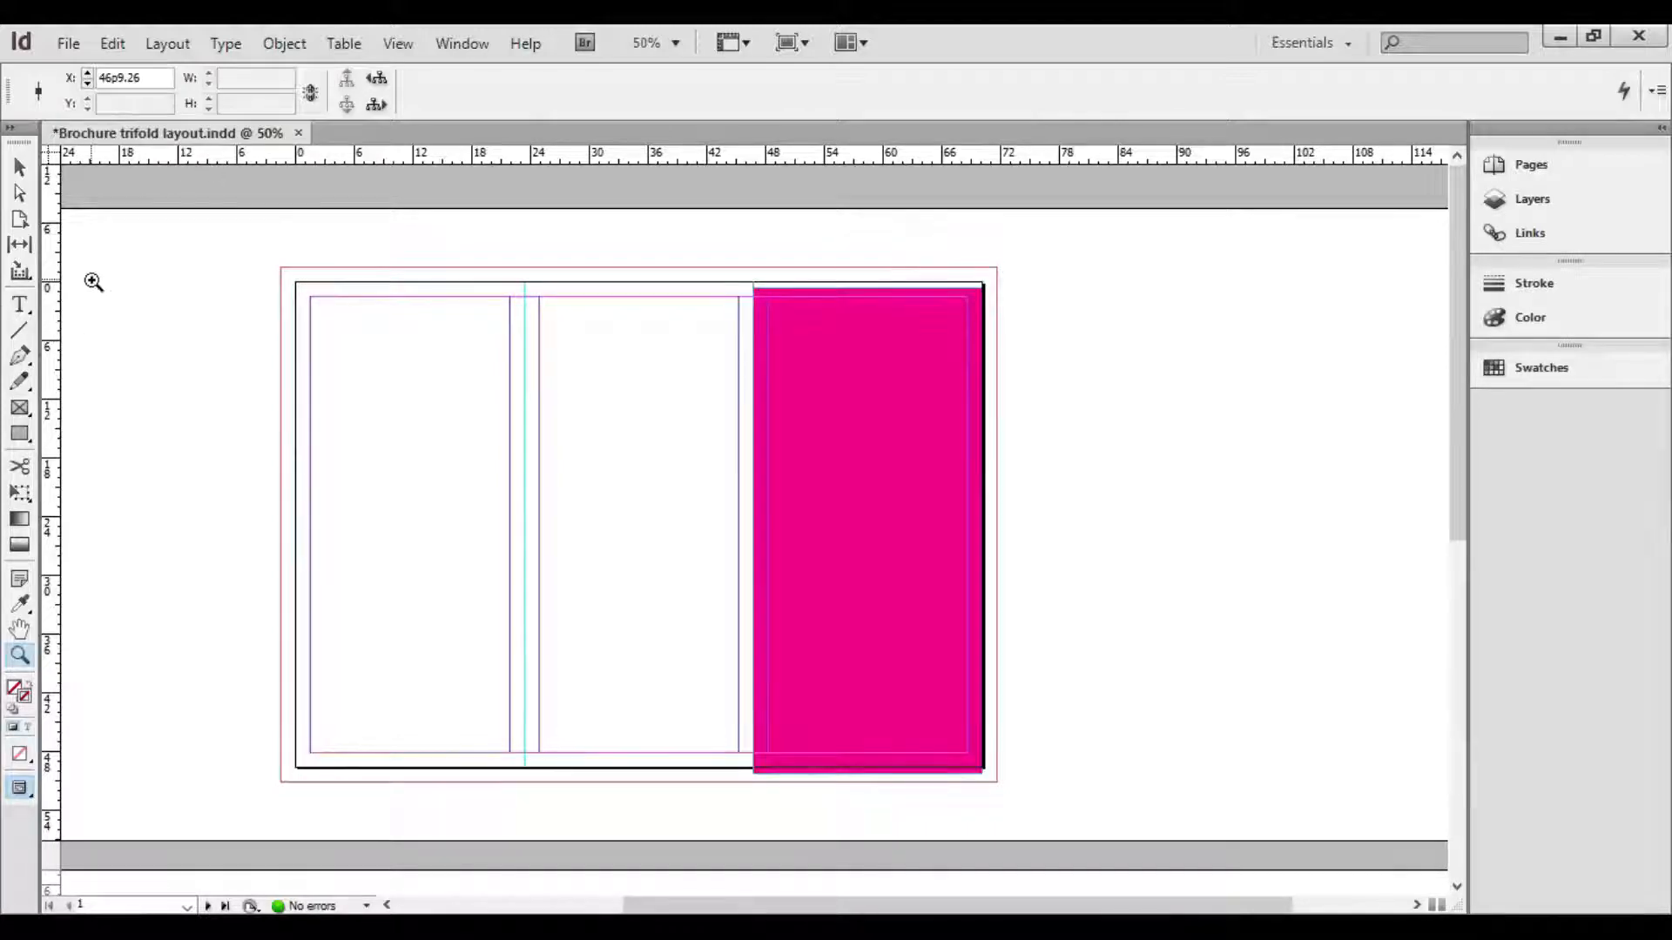
Compare page 1 with and without guides in preview mode, checking the strip above the magenta panel
key("w")
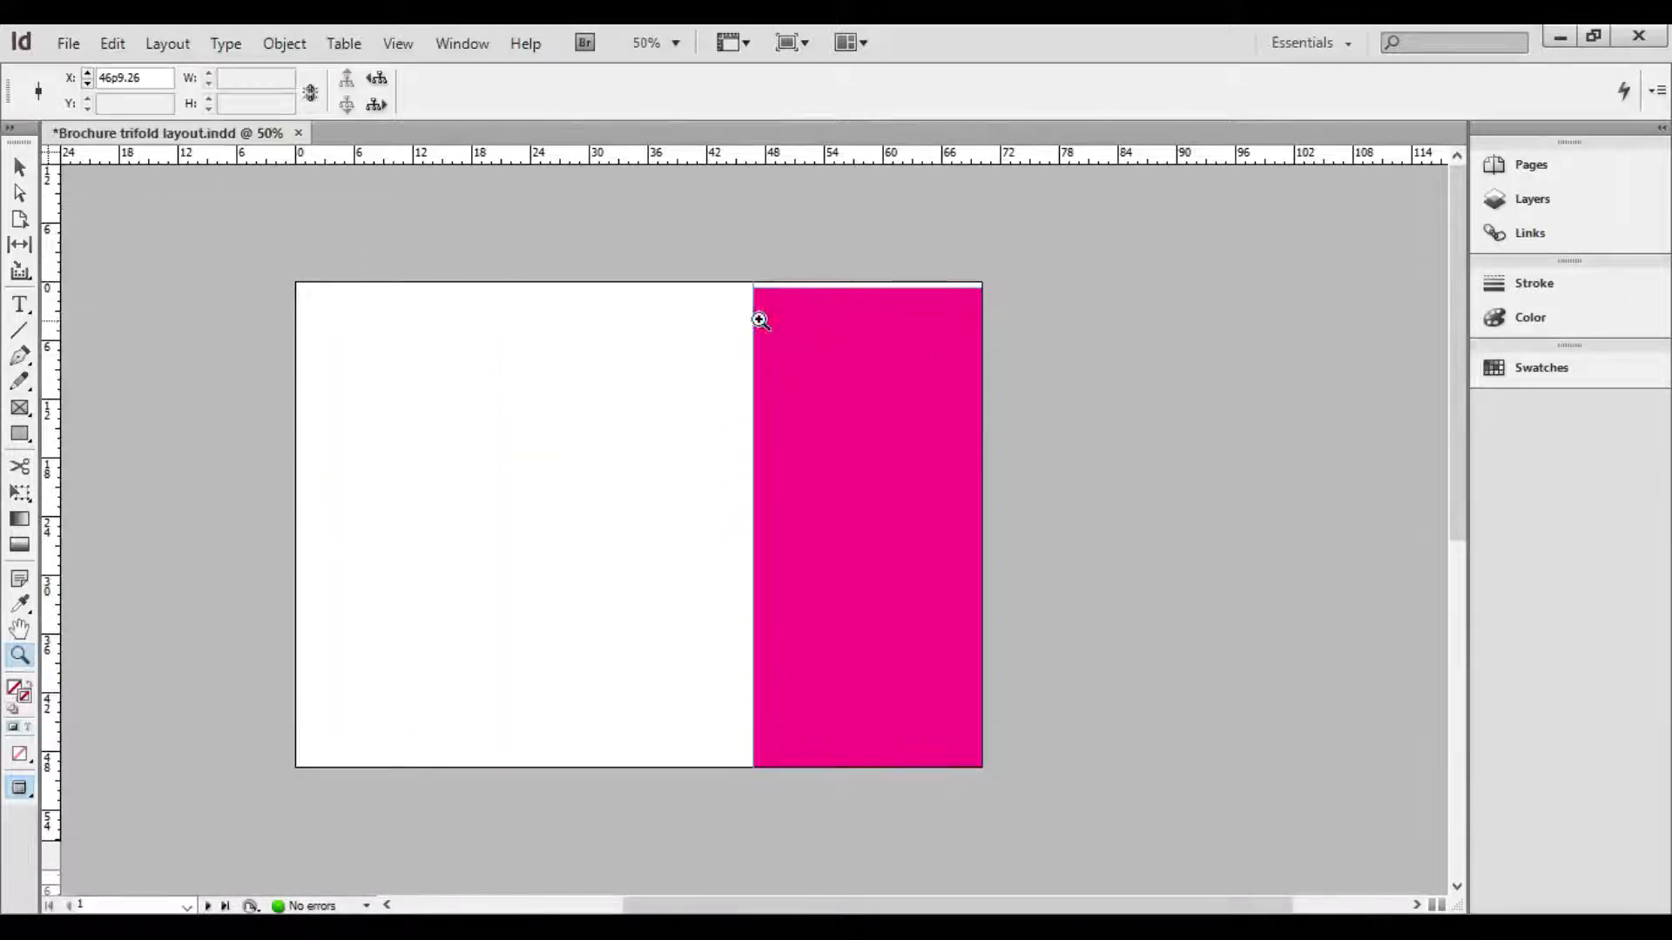
key("w")
key("w")
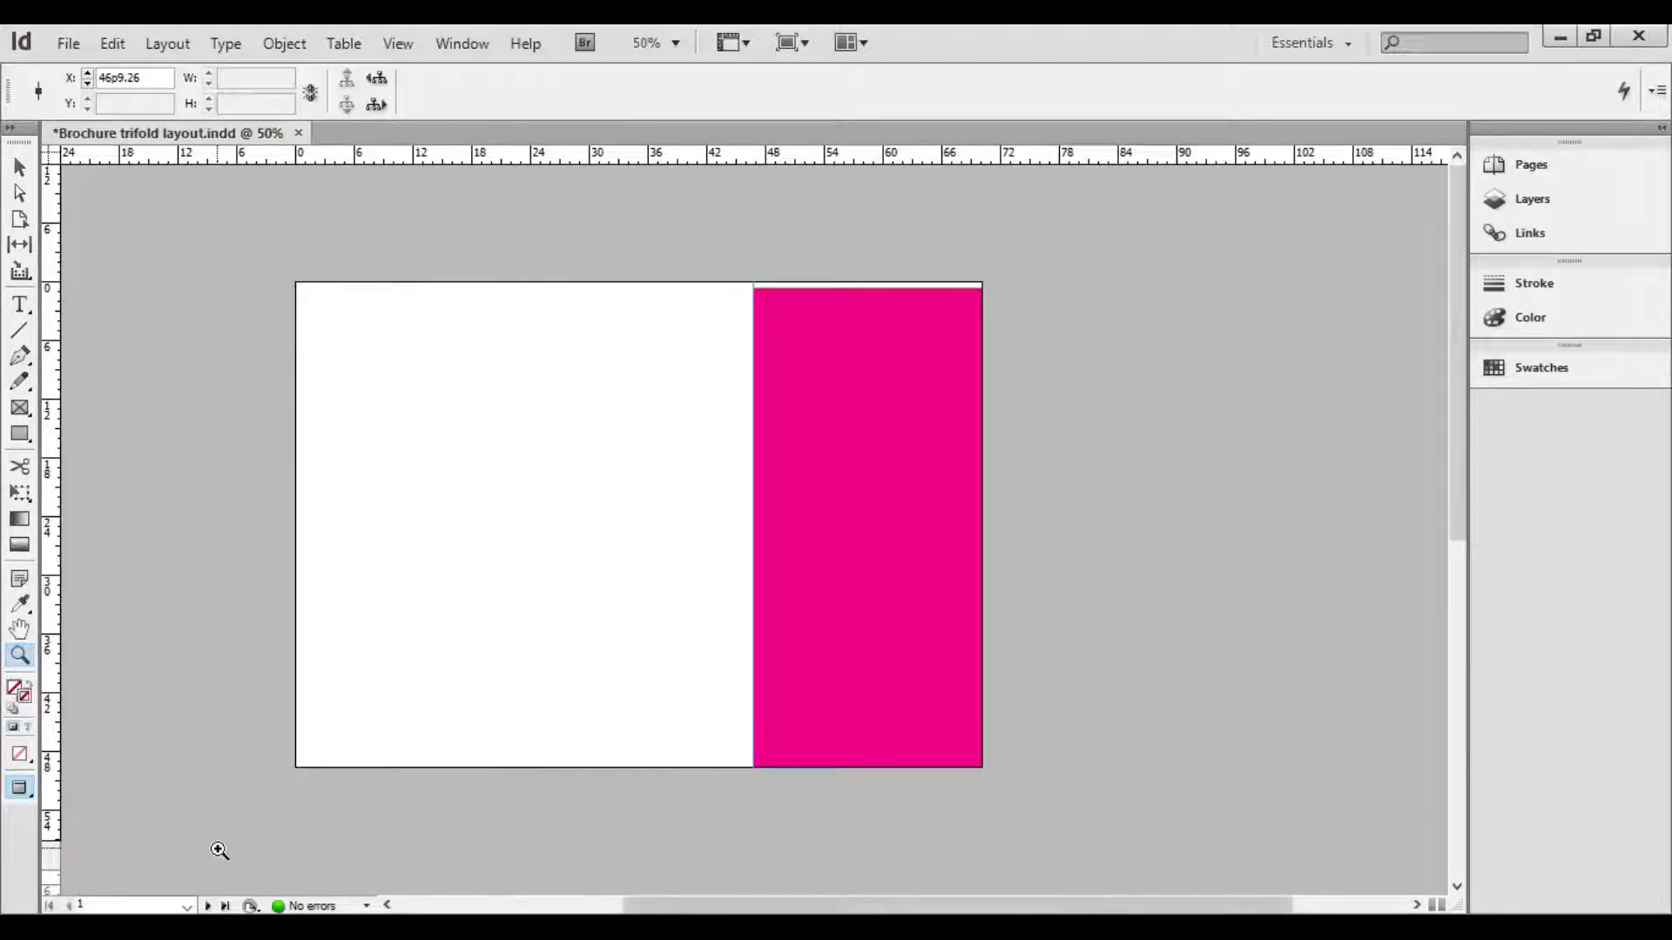
key("w")
key("w")
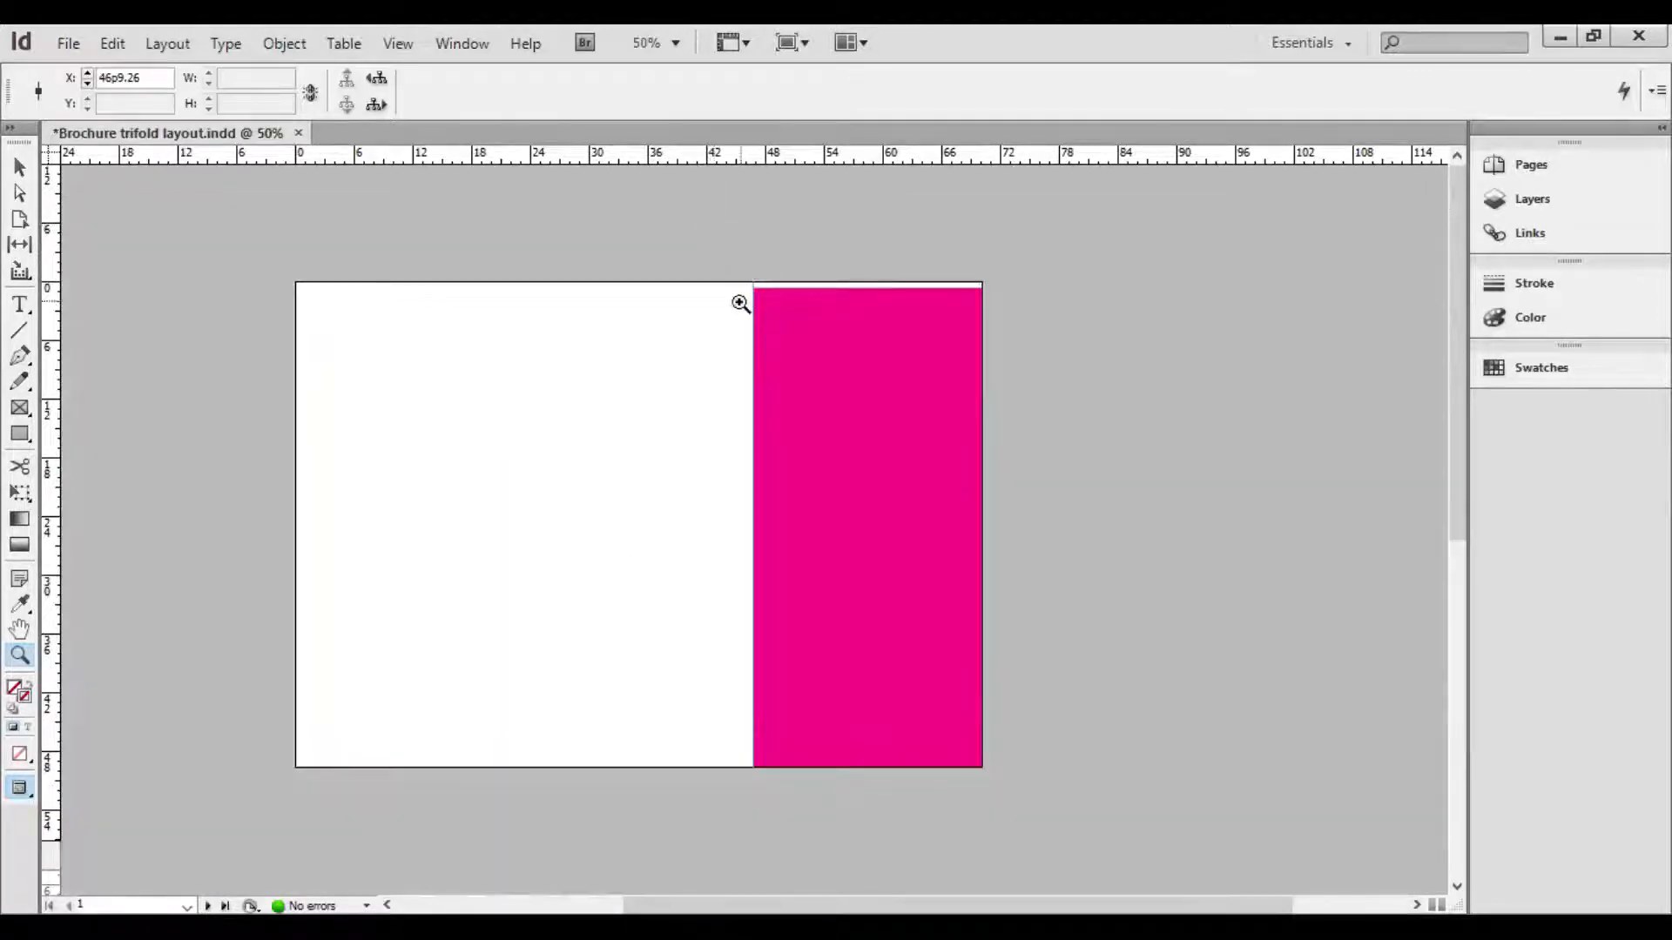
key("w")
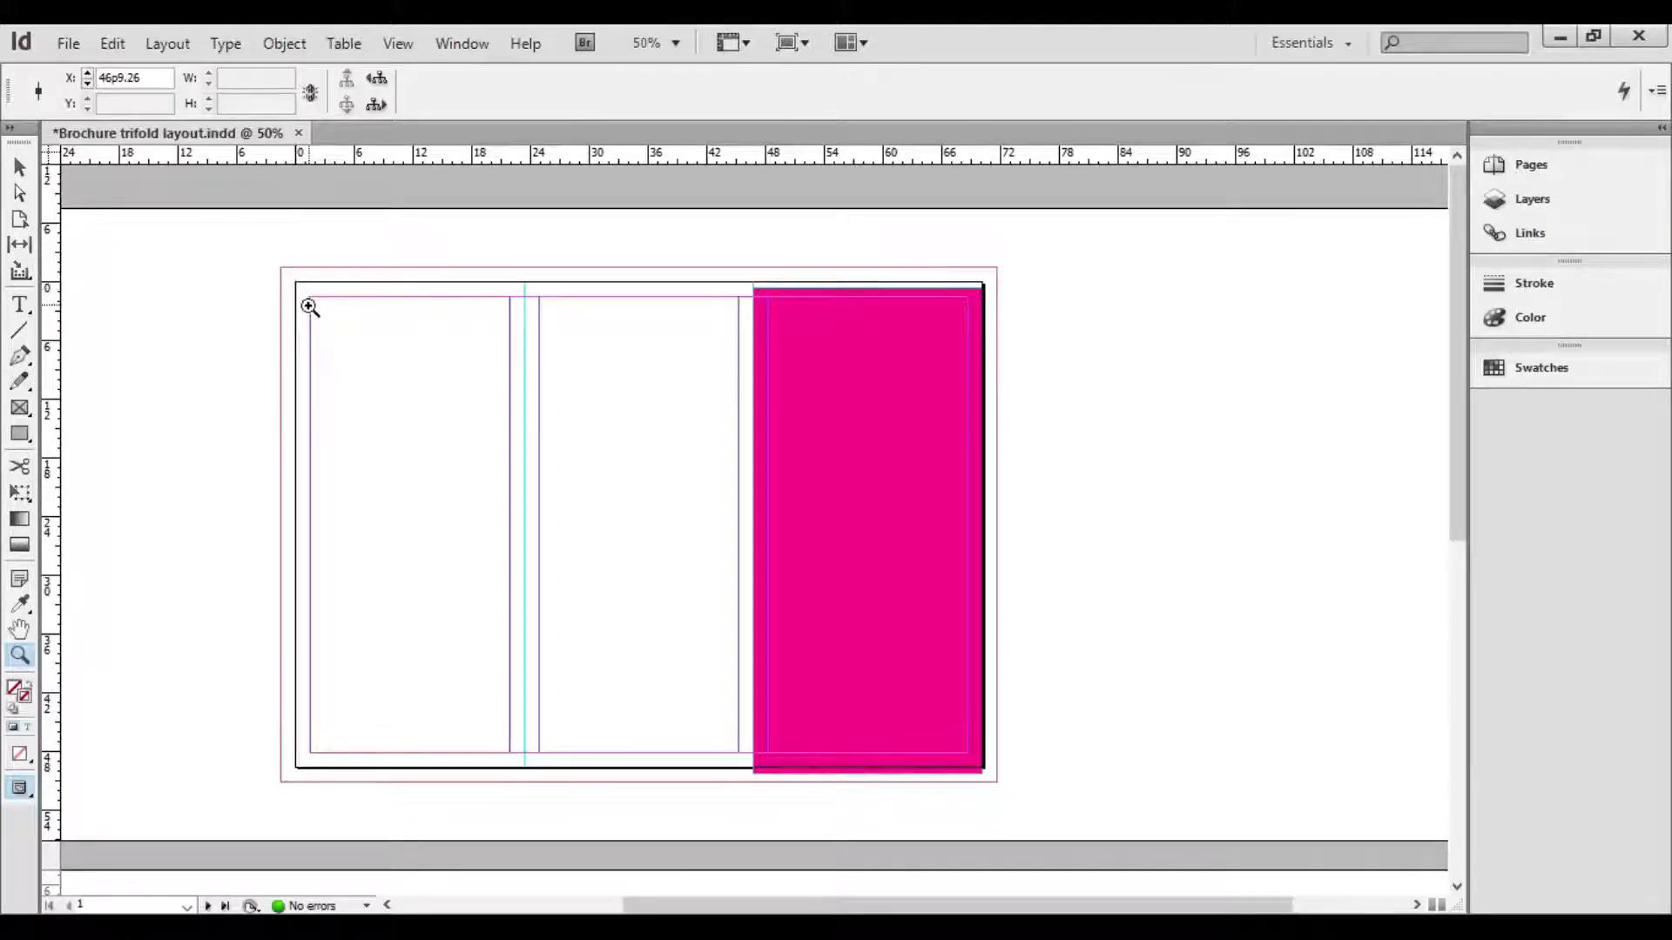
Fit the magenta rectangle to the page edges in the third panel, about 23p4 wide and 49p9 high, starting at about Y -0p2
left_click(19, 166)
left_click(784, 296)
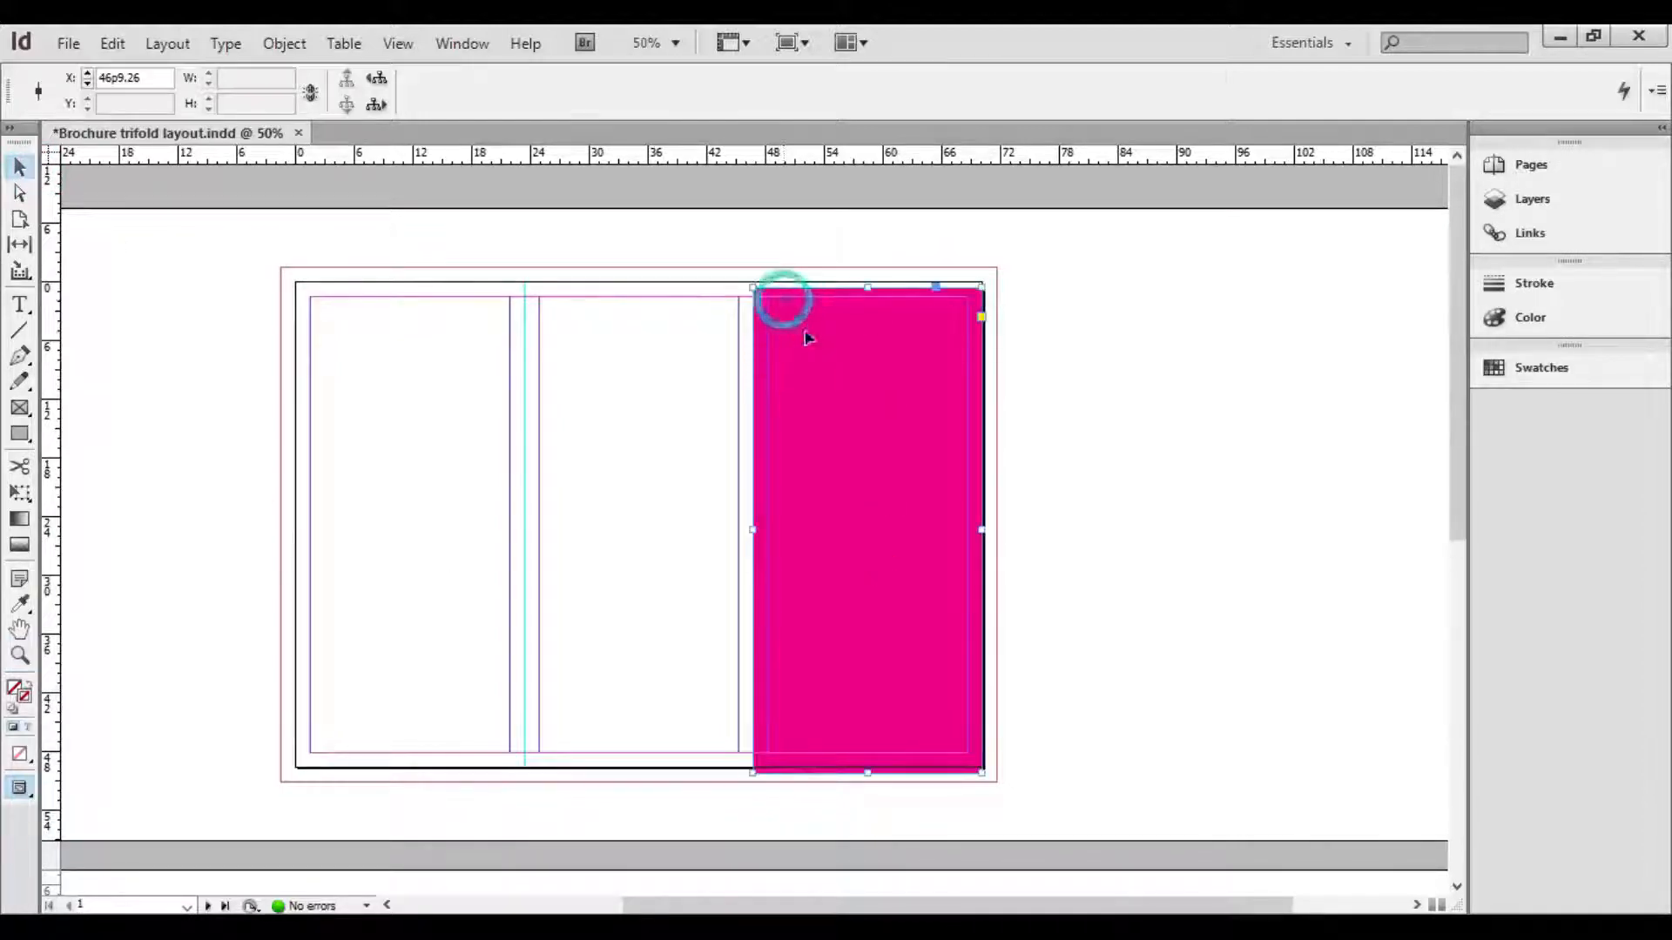
mouse_move(984, 288)
left_mouse_down()
mouse_move(1064, 235)
mouse_move(989, 279)
left_mouse_up()
left_click_drag(870, 774, 870, 767)
left_click_drag(990, 521, 982, 520)
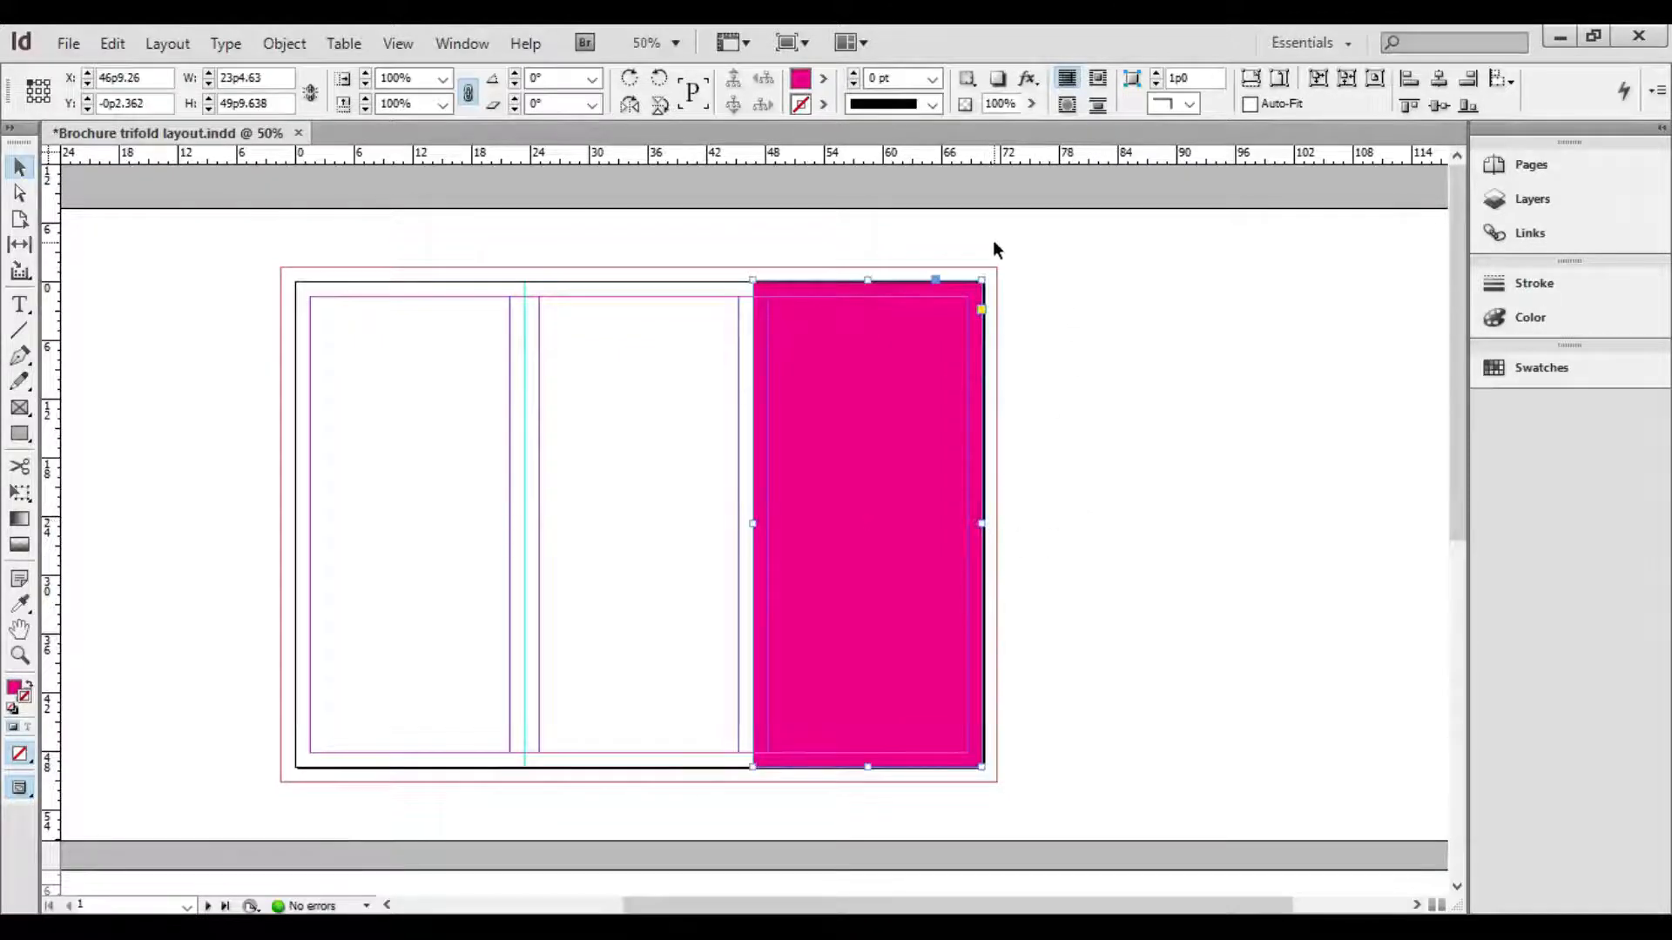
Examine the magenta rectangle's top corners against the page edge and check its coverage of the panel in preview mode
key("ctrl+equal")
key("ctrl+equal")
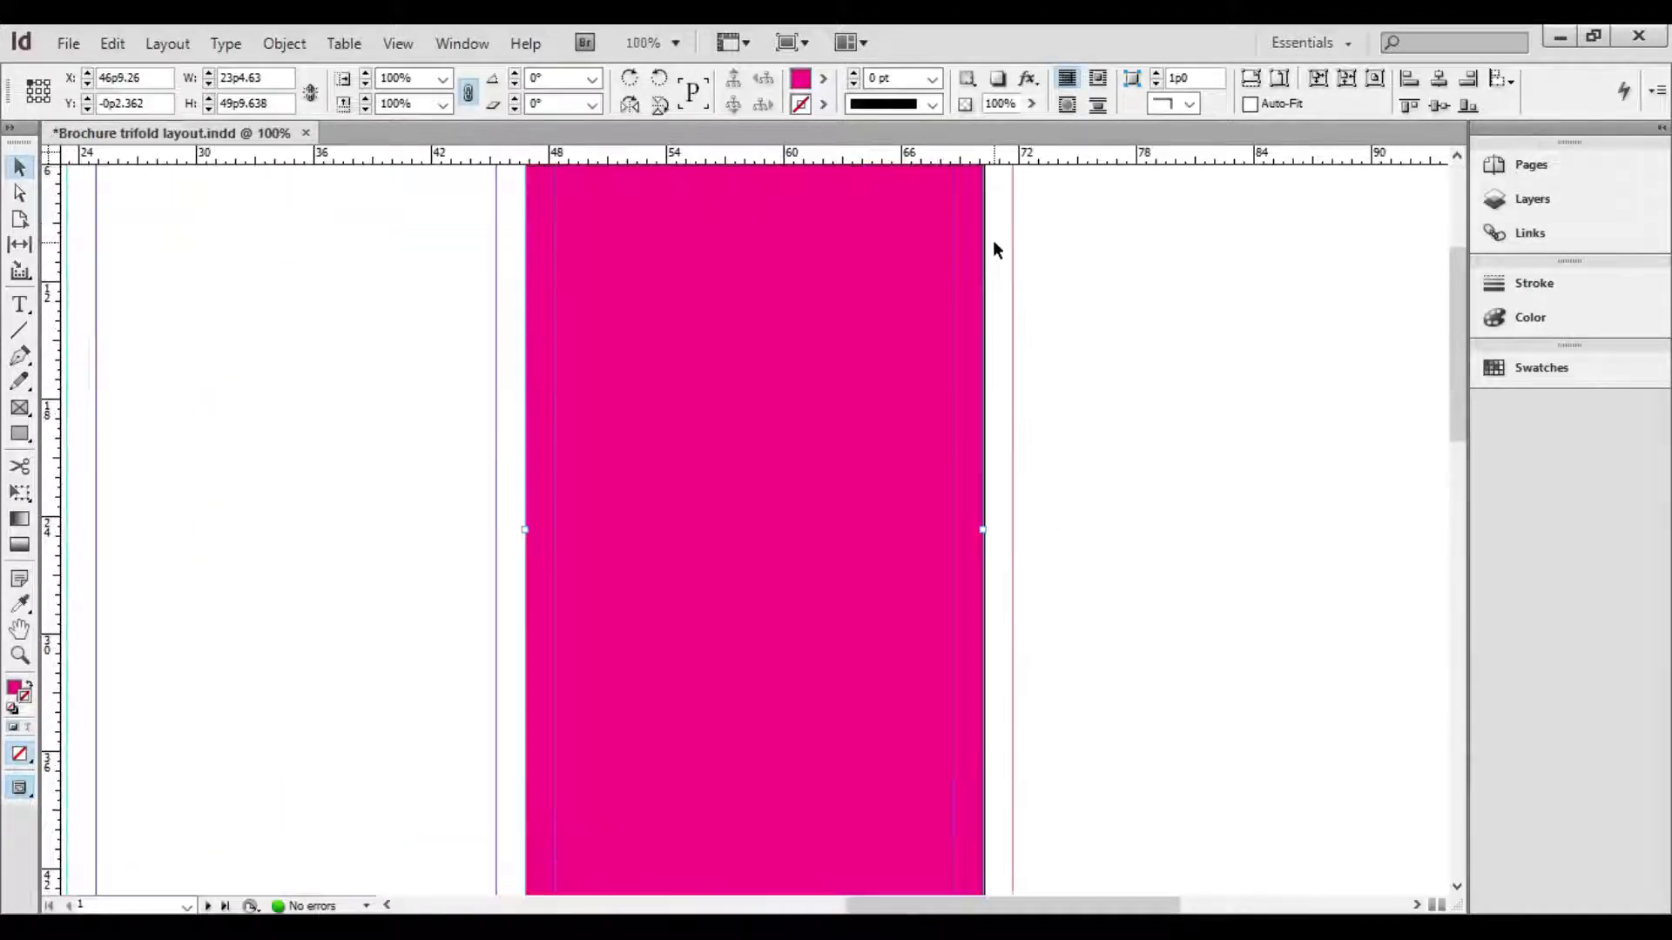
scroll(781, 649, "up", 1)
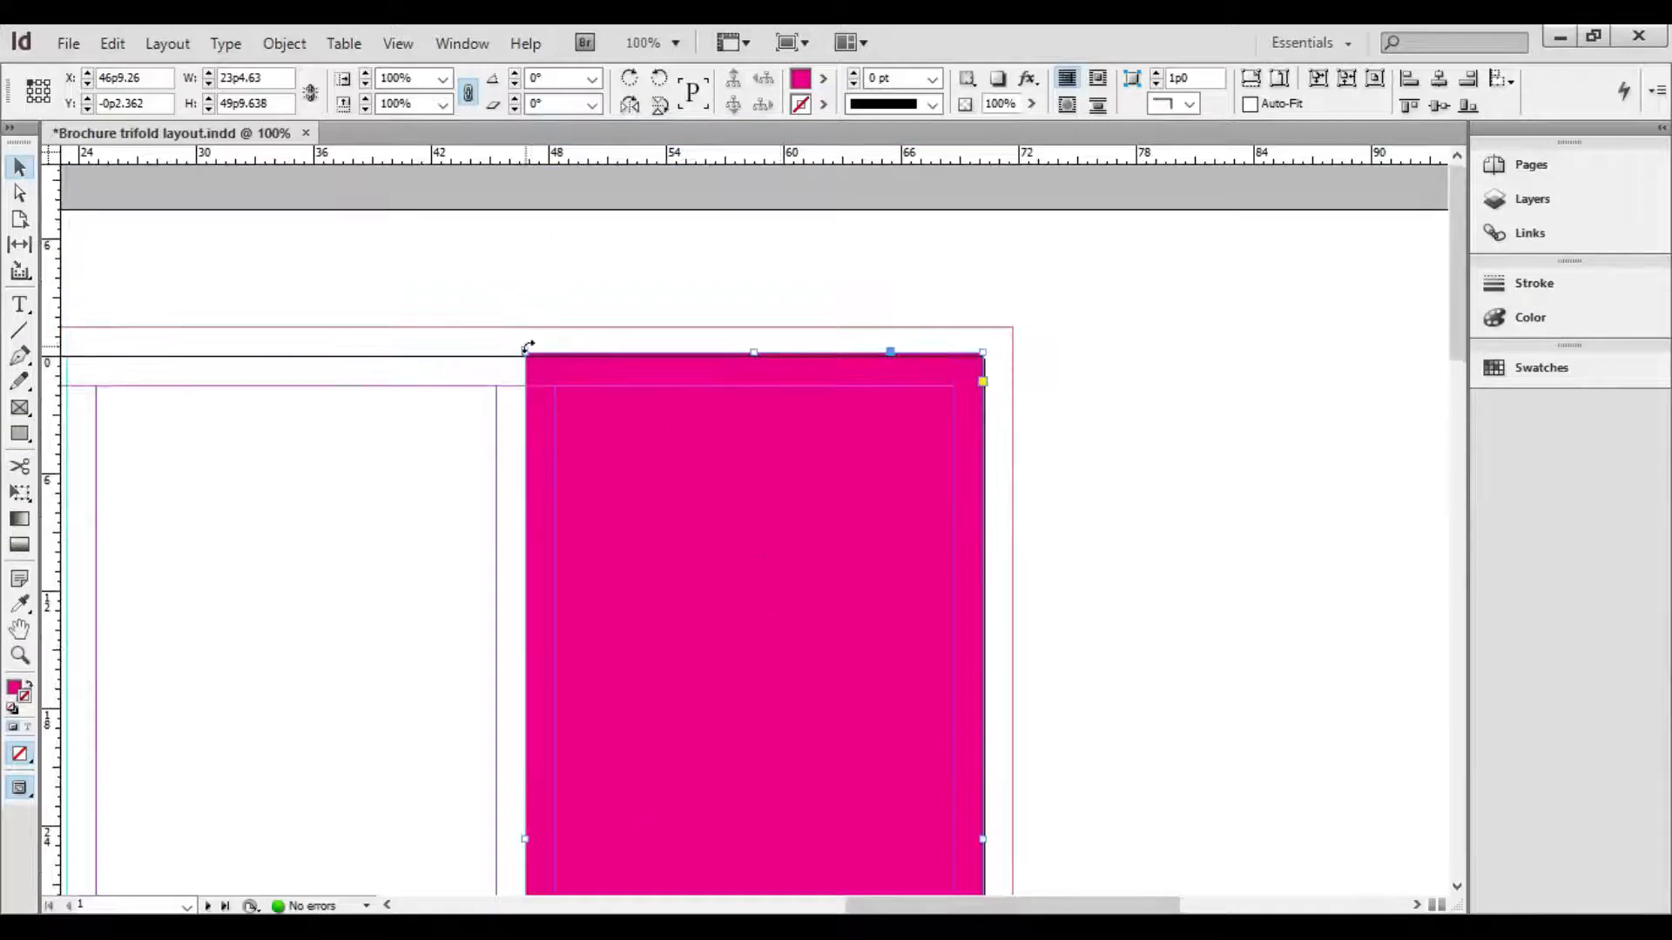
left_click(580, 263)
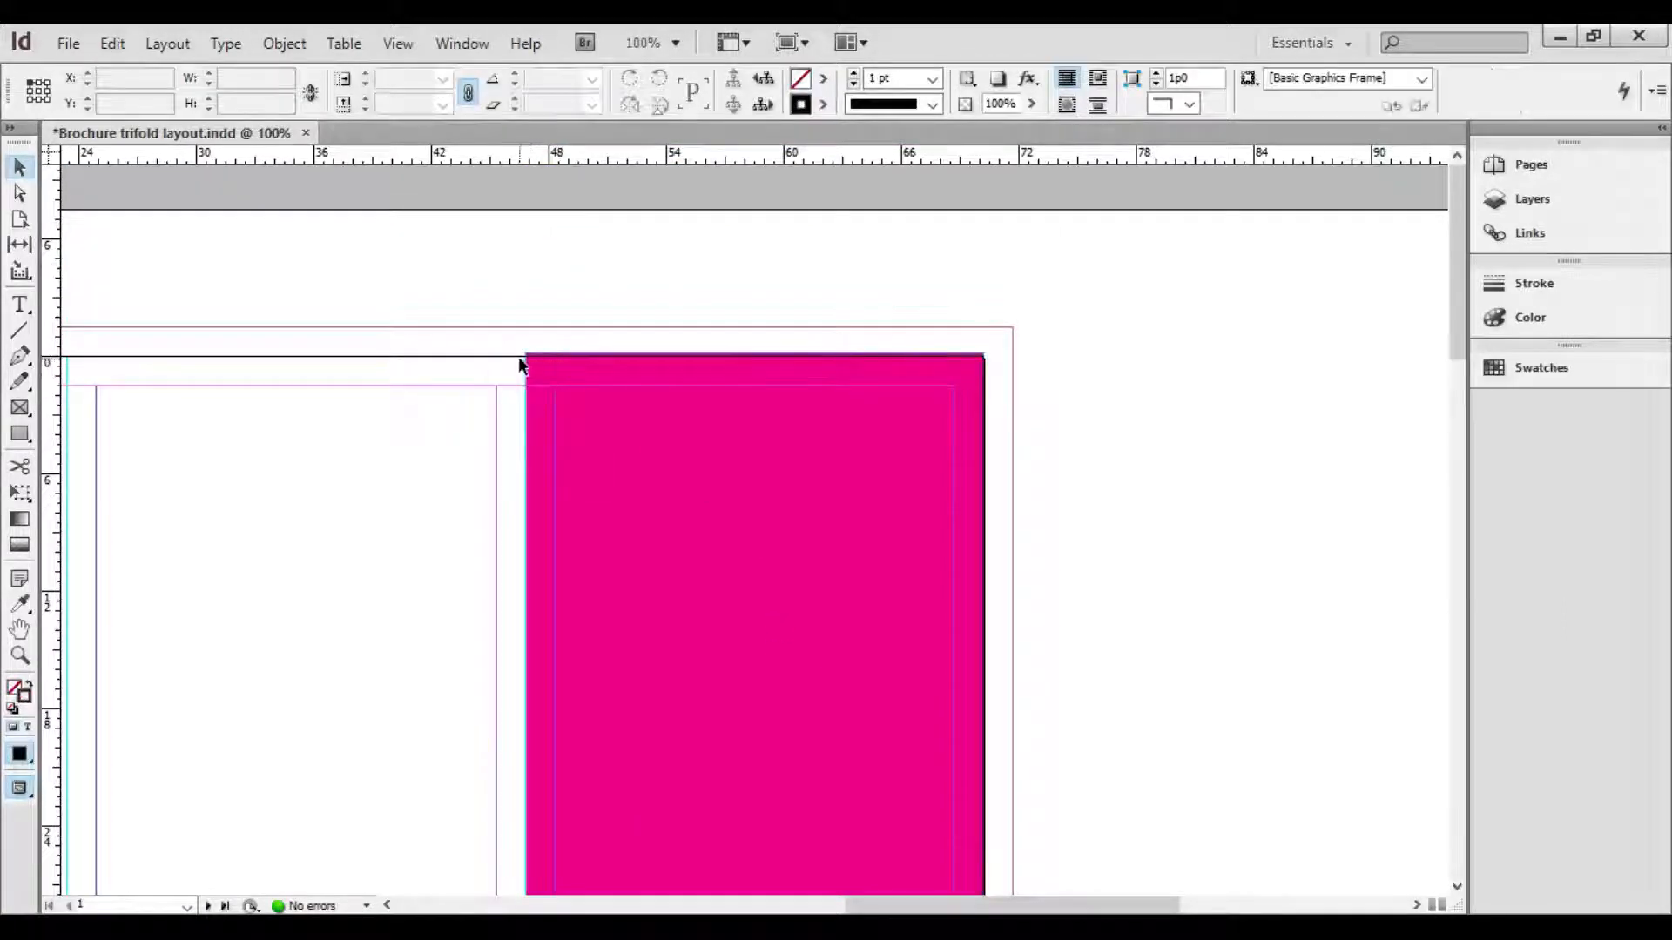
scroll(813, 412, "down", 3)
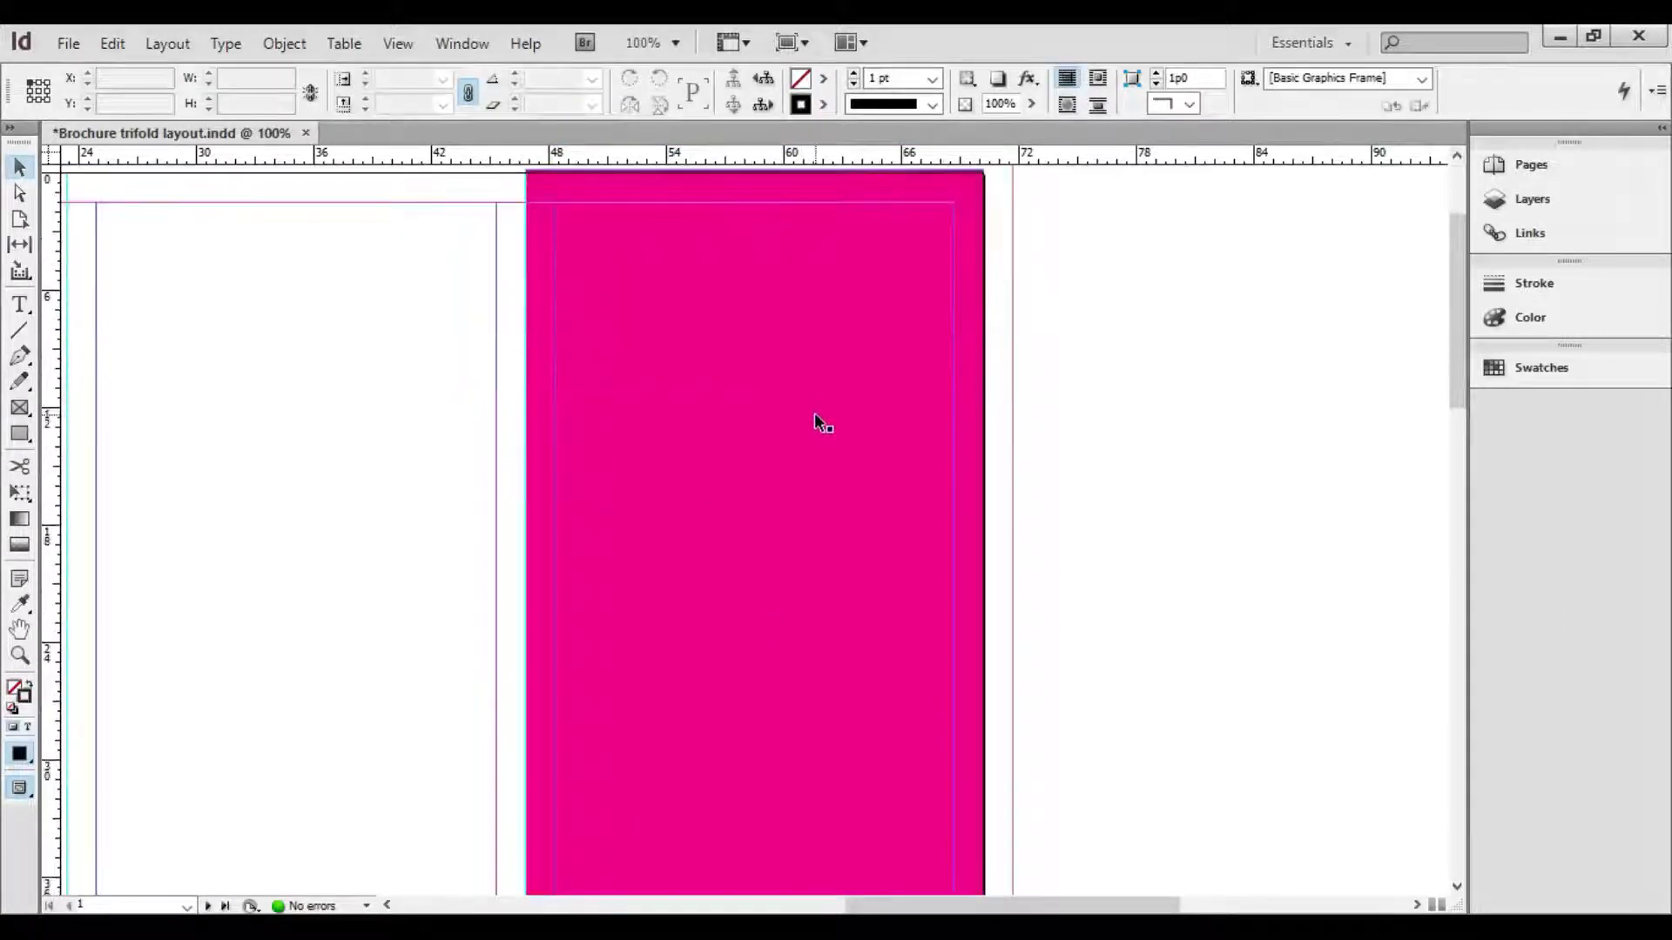
key("ctrl+minus")
key("w")
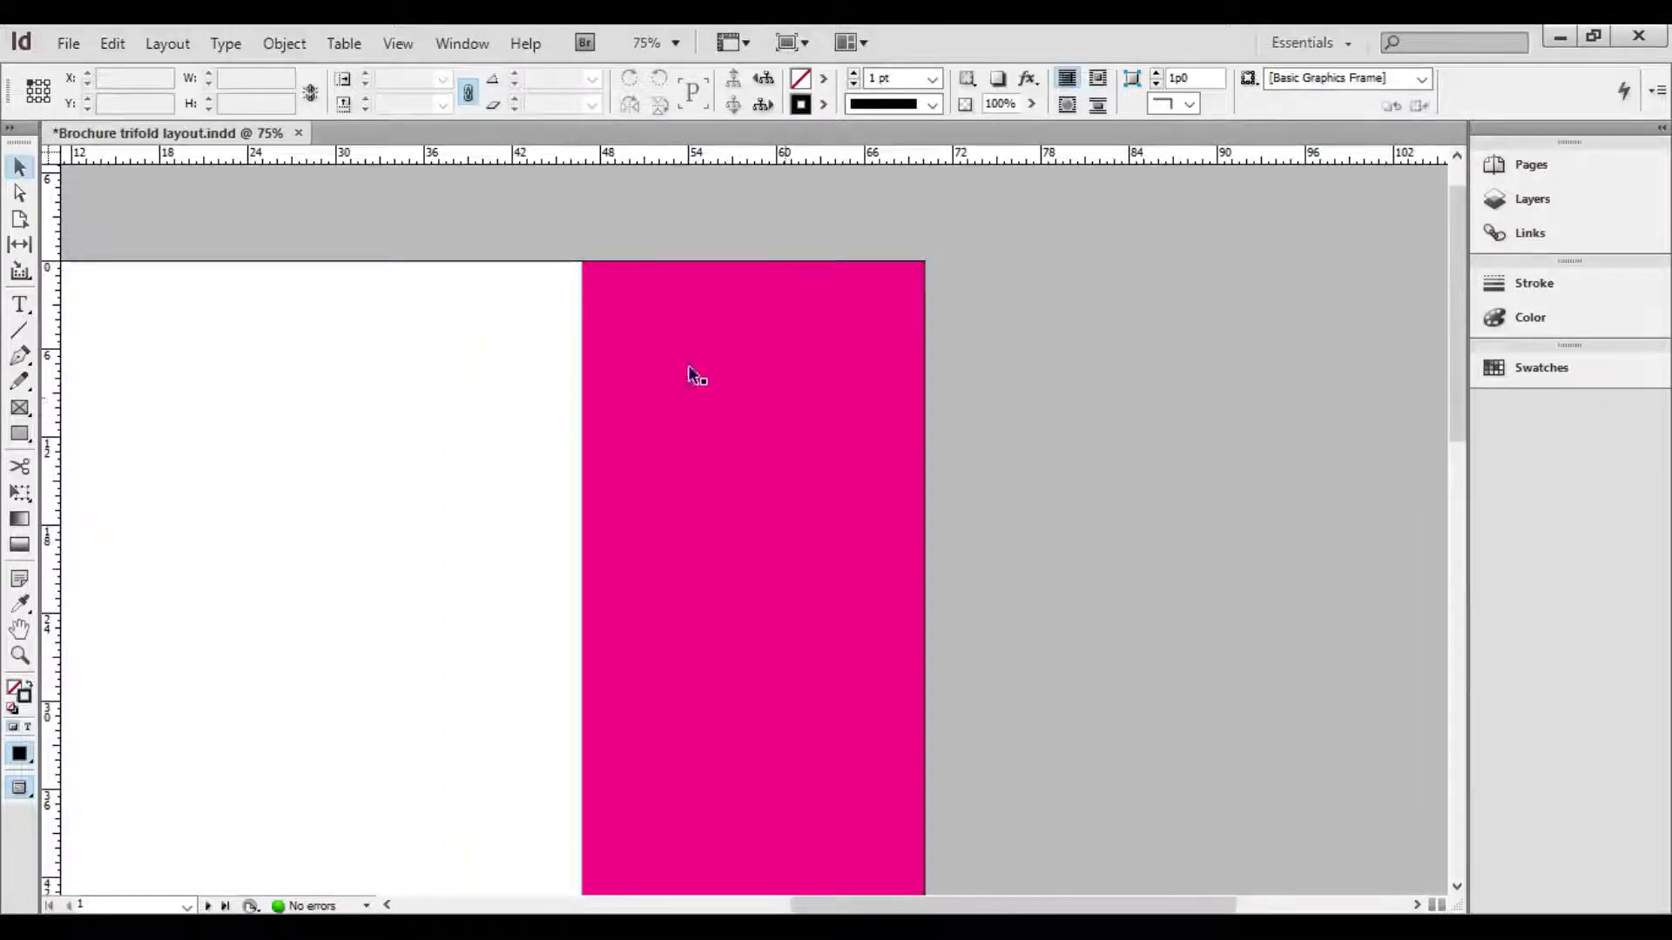
key("ctrl+minus")
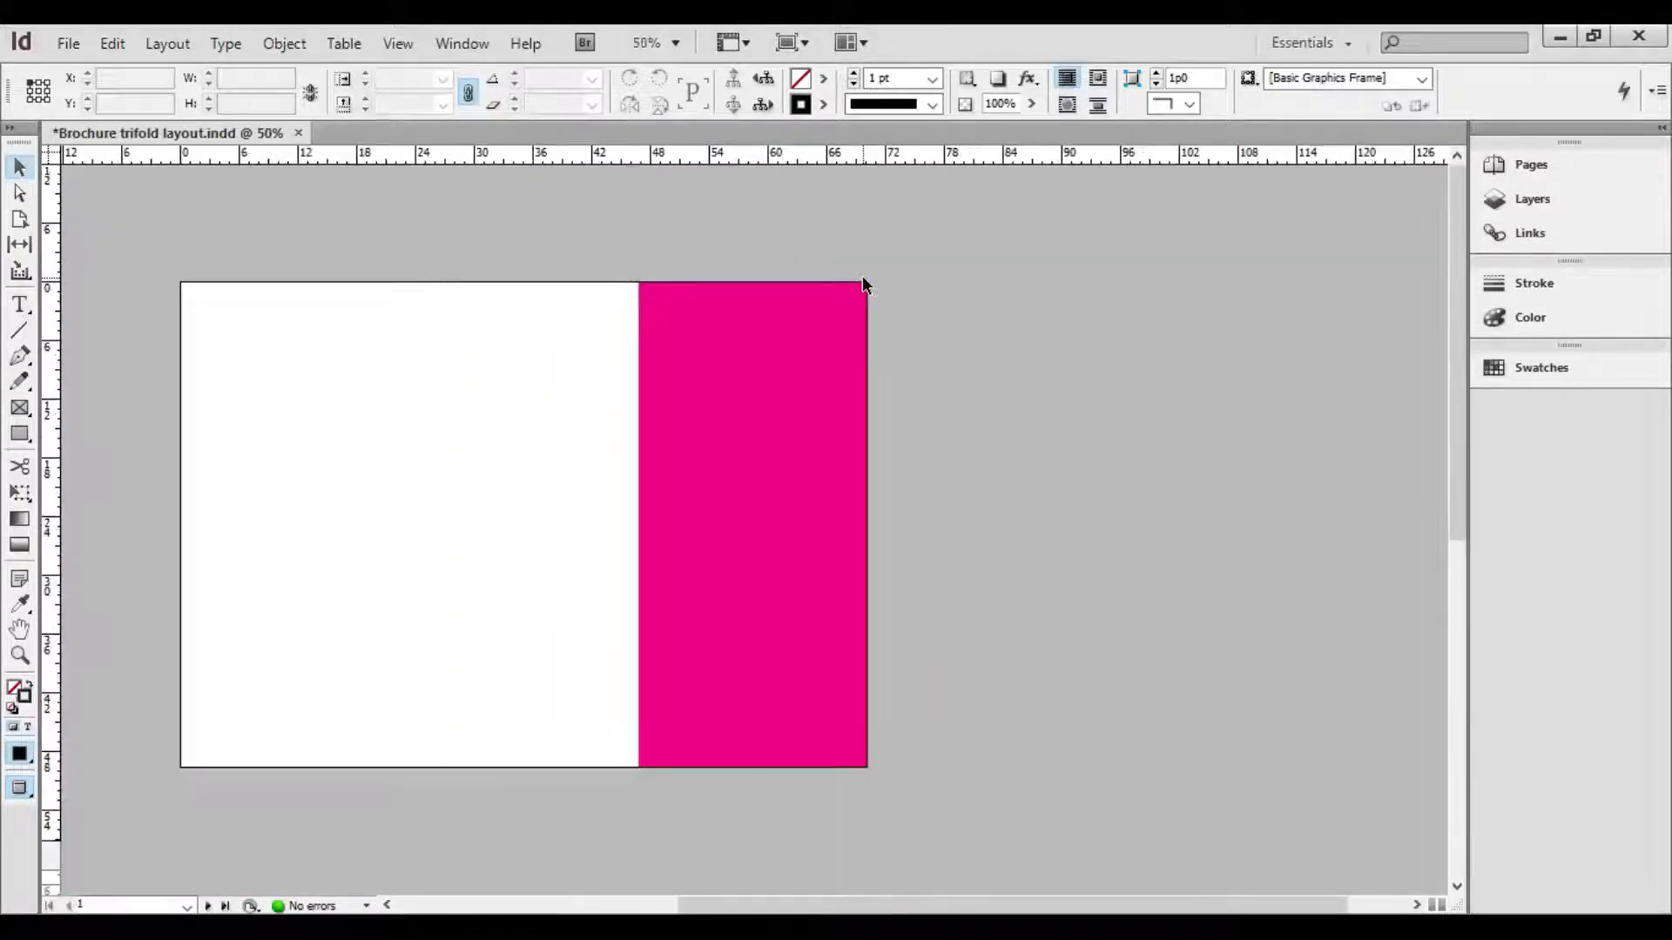
left_click(800, 363)
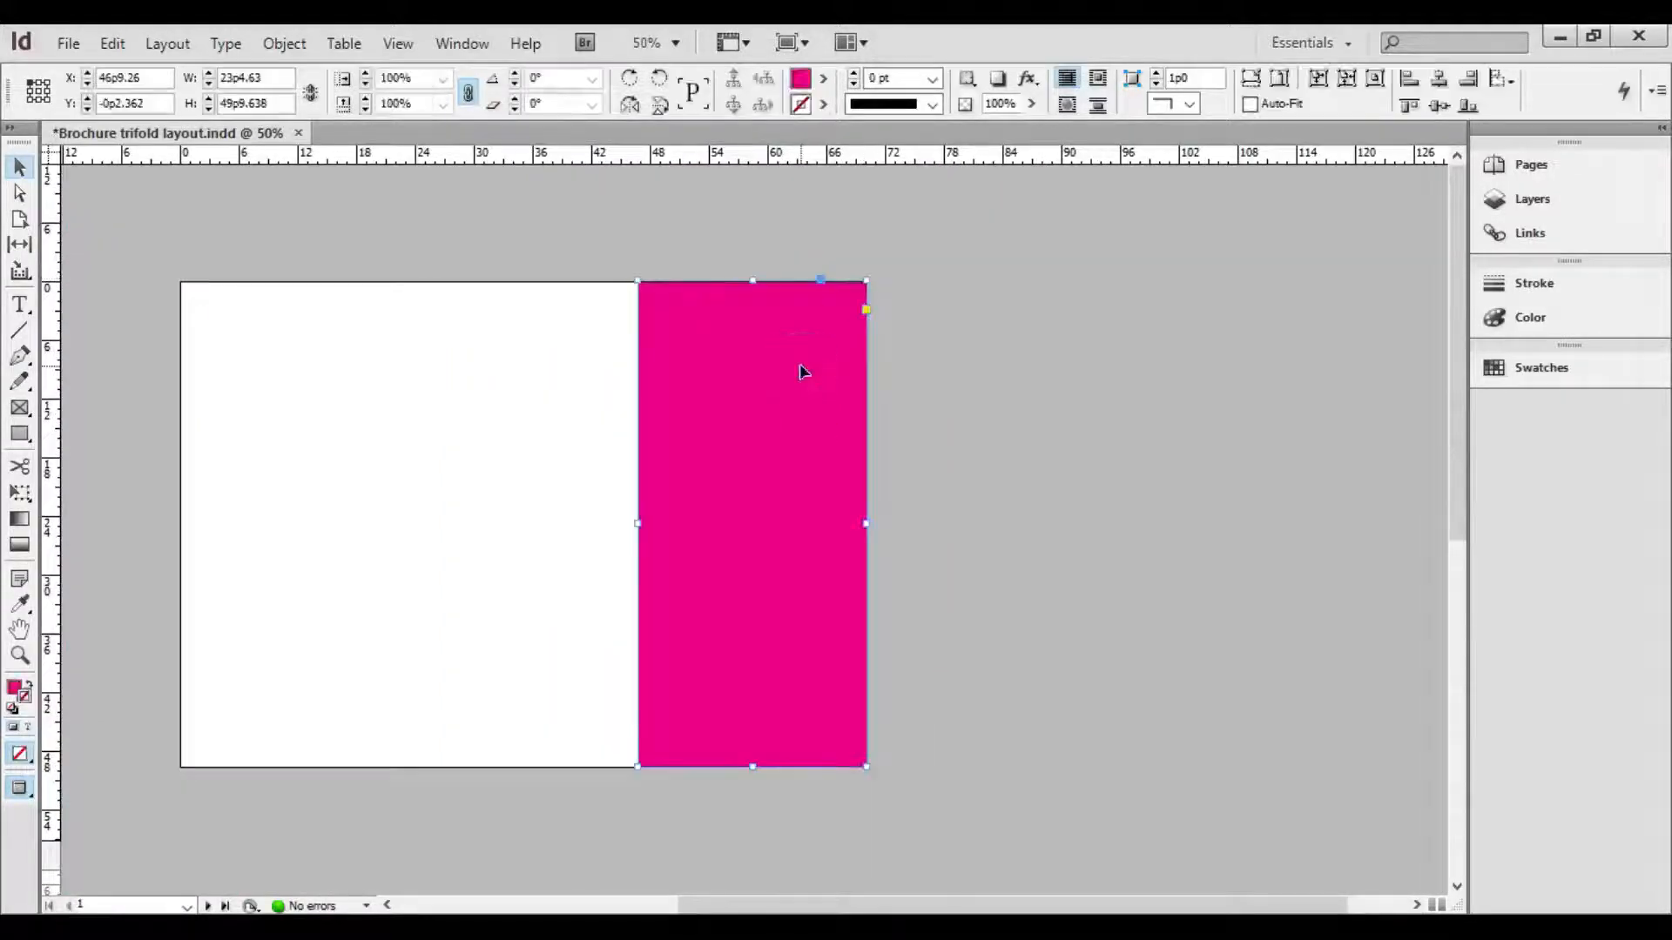
left_click(1085, 349)
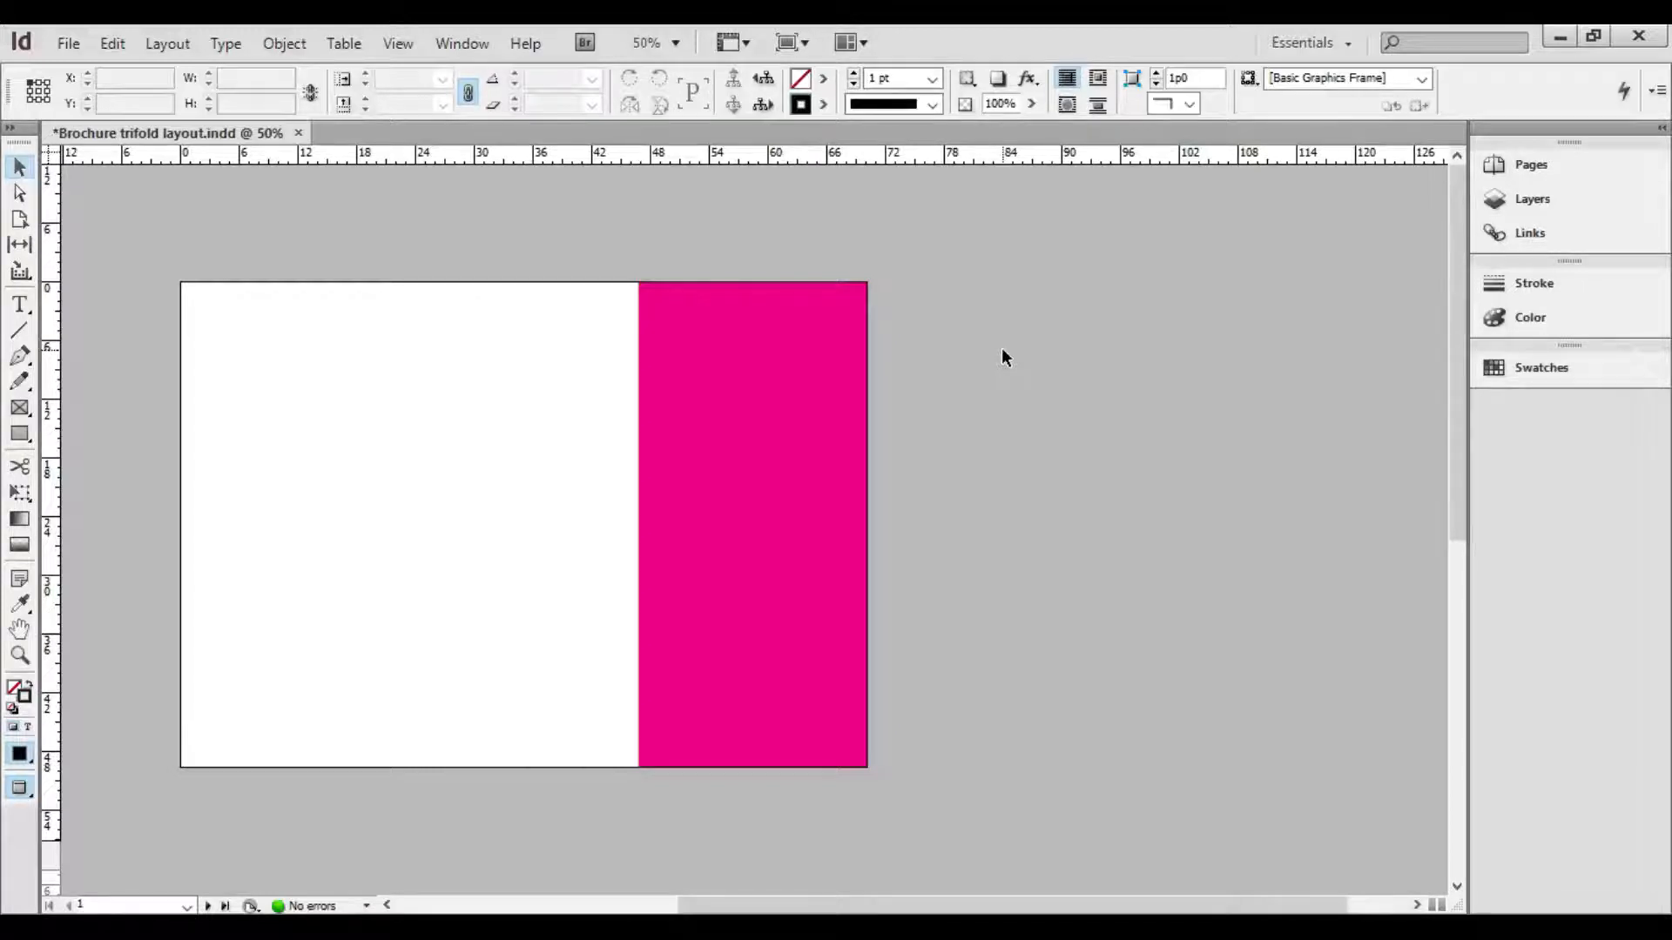
Resize the magenta rectangle so its top edge sits on the margin at Y 1p6 and its height is about 48p11, and preview it
left_click(818, 609)
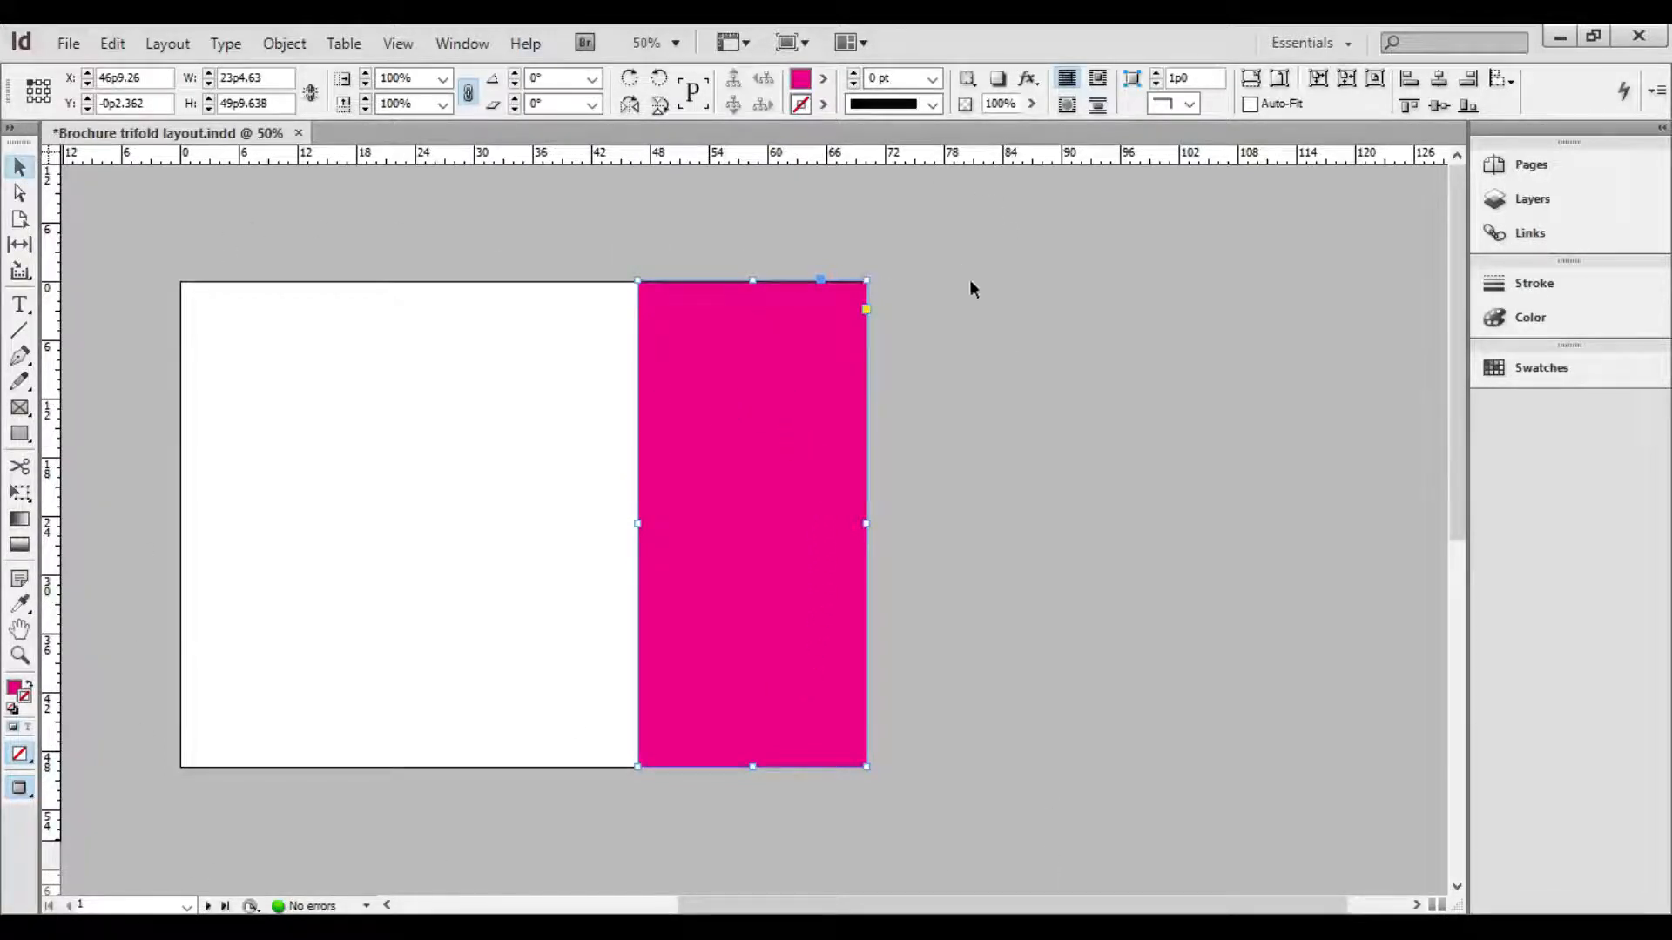
scroll(763, 287, "down", 1)
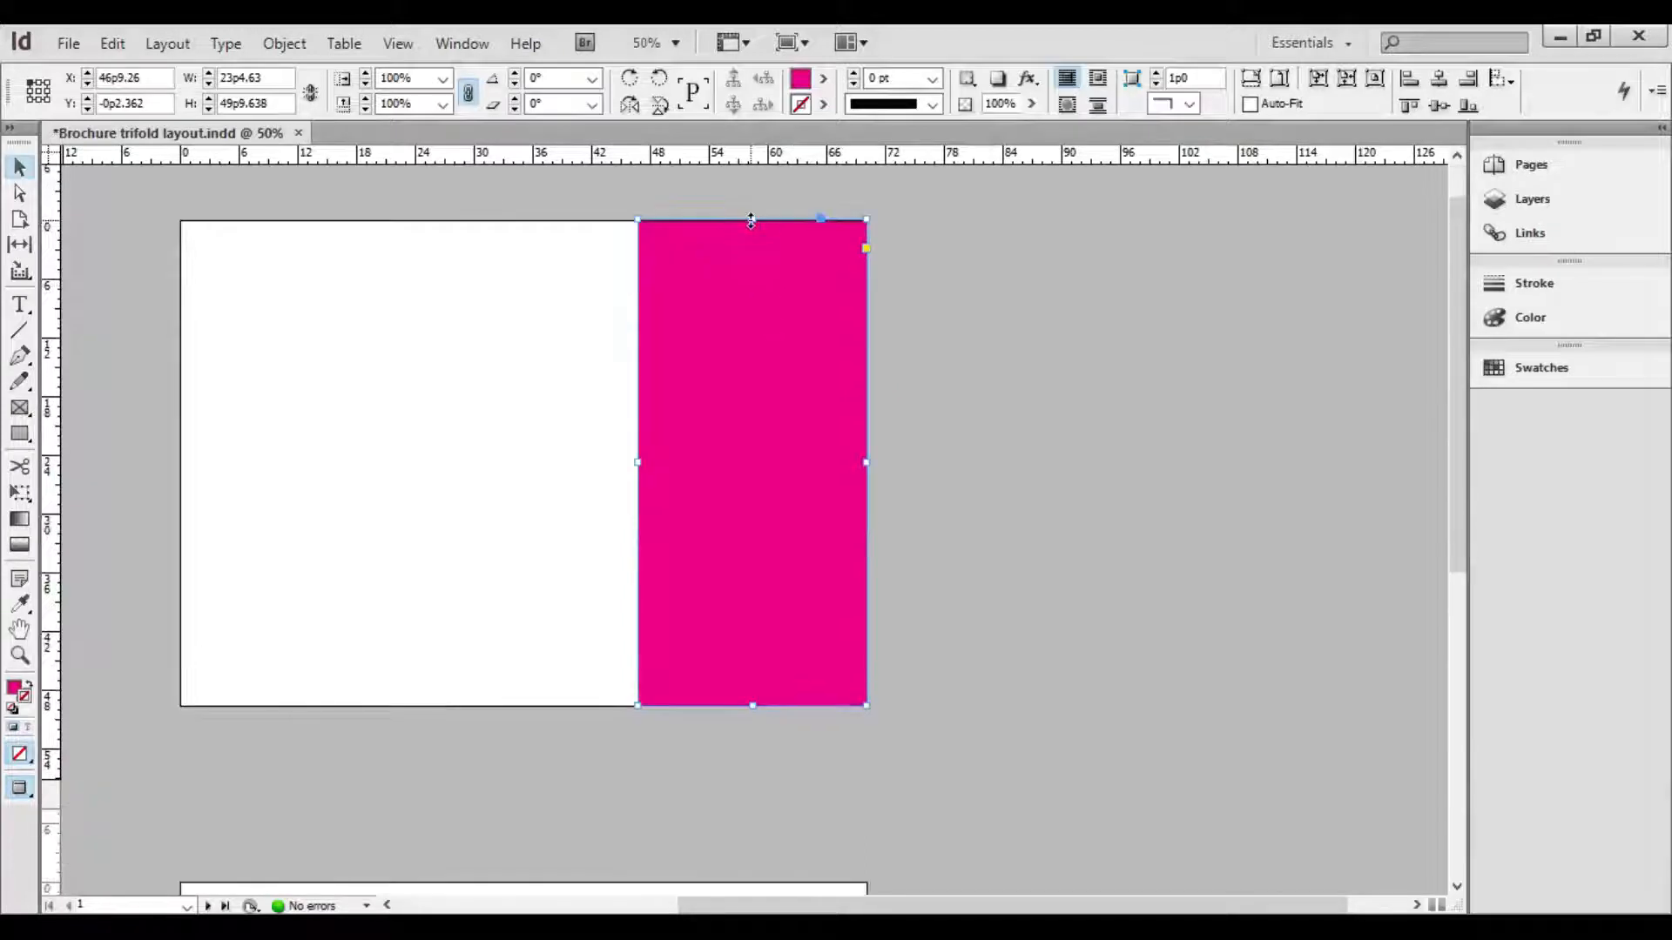
left_click_drag(750, 221, 750, 235)
key("w")
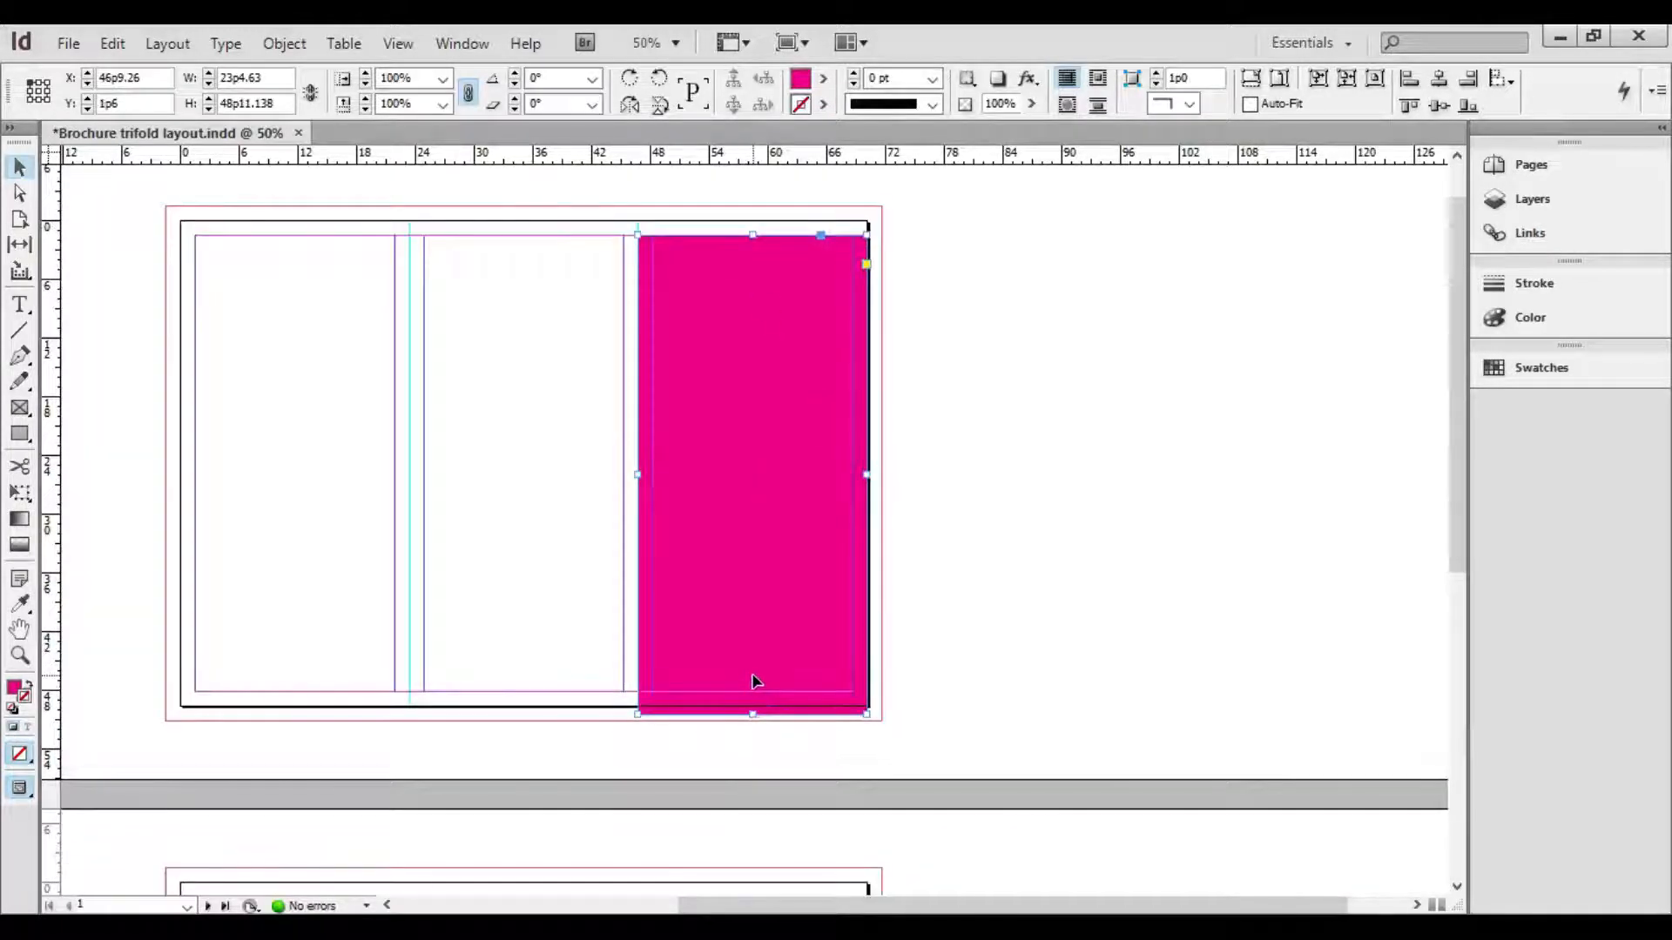
key("w")
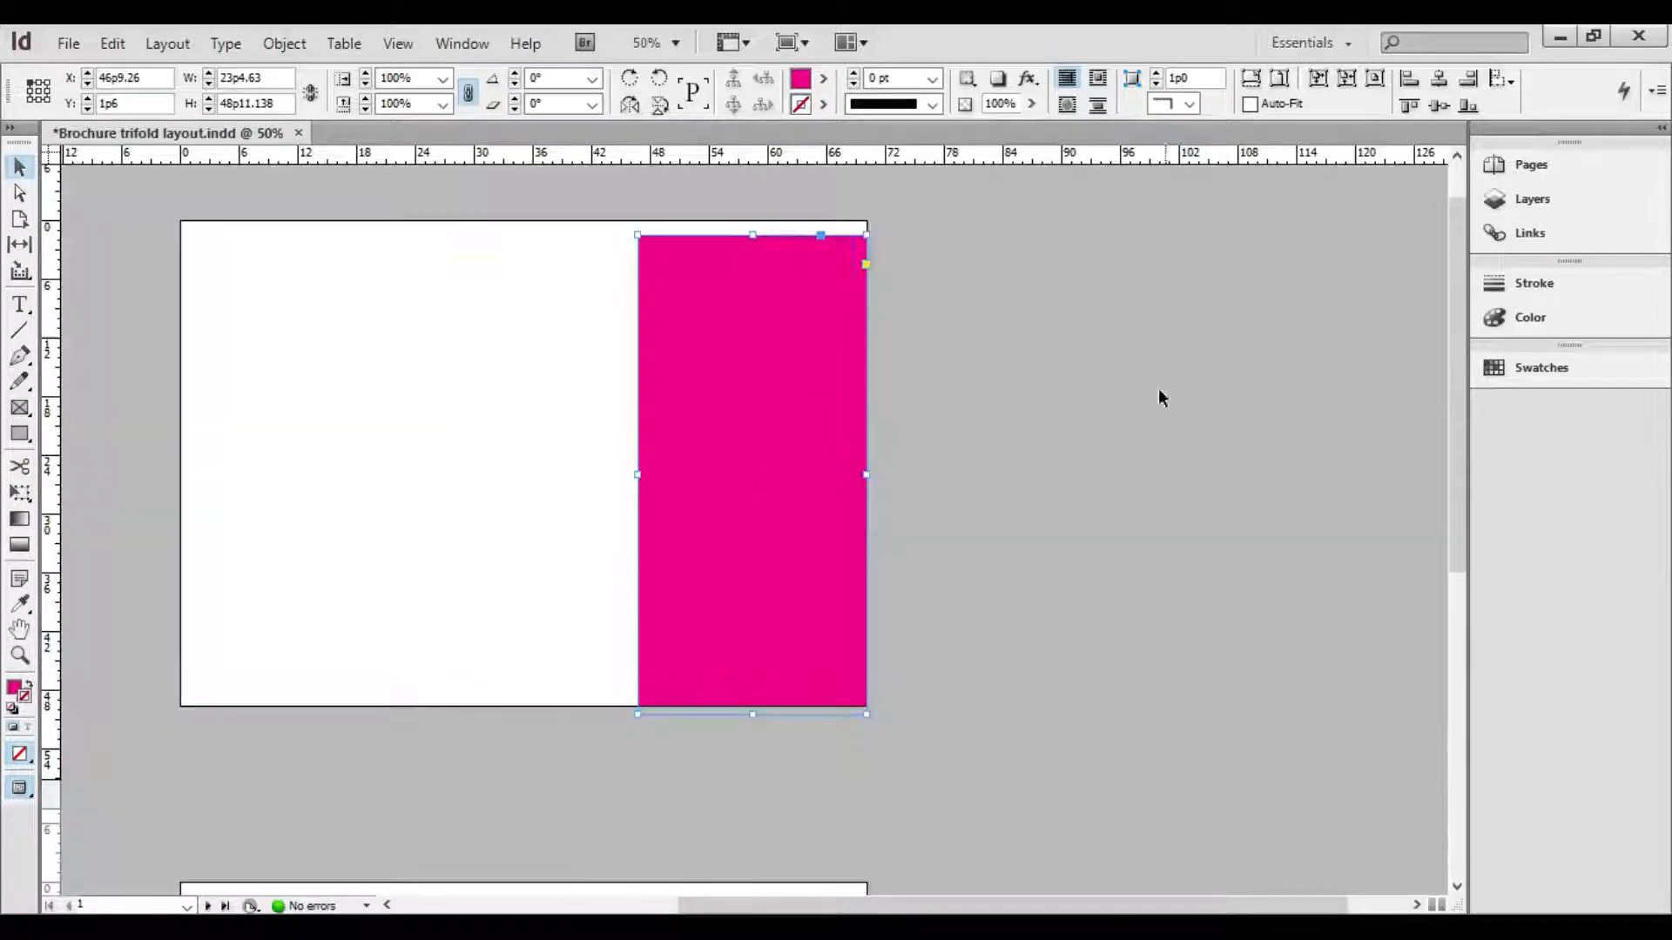
Extend the magenta rectangle to the bleed lines above, below and on the outer side, about 24p10 wide and 52p7 high, and preview it
key("w")
left_click_drag(751, 235, 748, 207)
left_click_drag(865, 460, 881, 458)
left_click_drag(750, 714, 740, 723)
key("w")
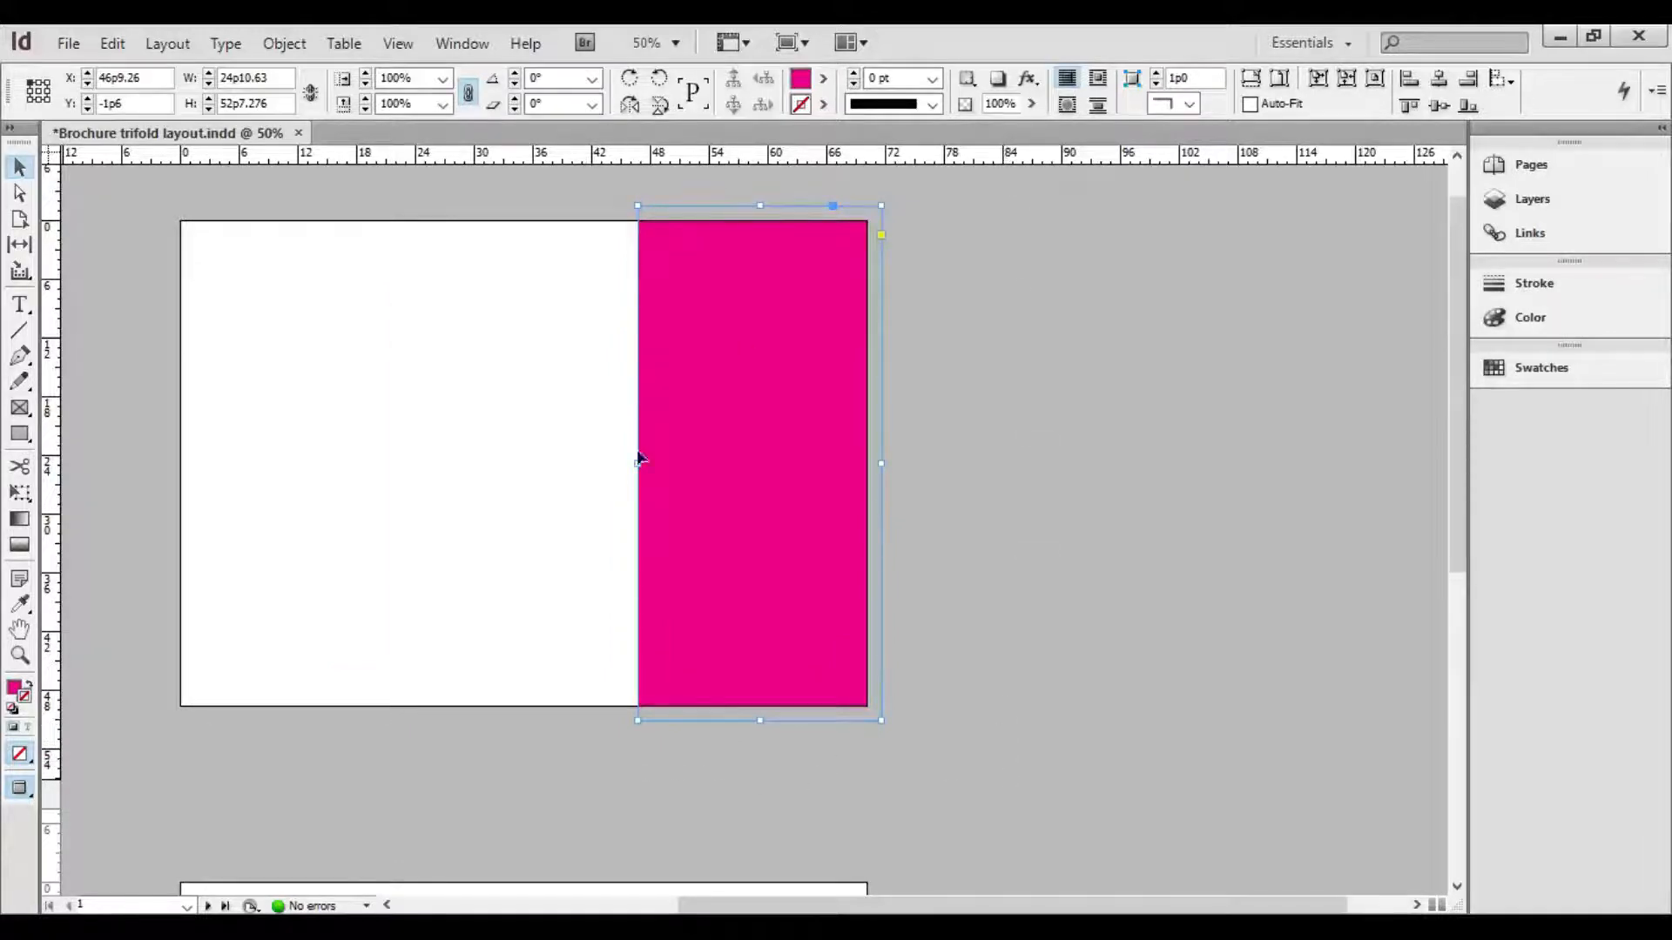
key("w")
key("w")
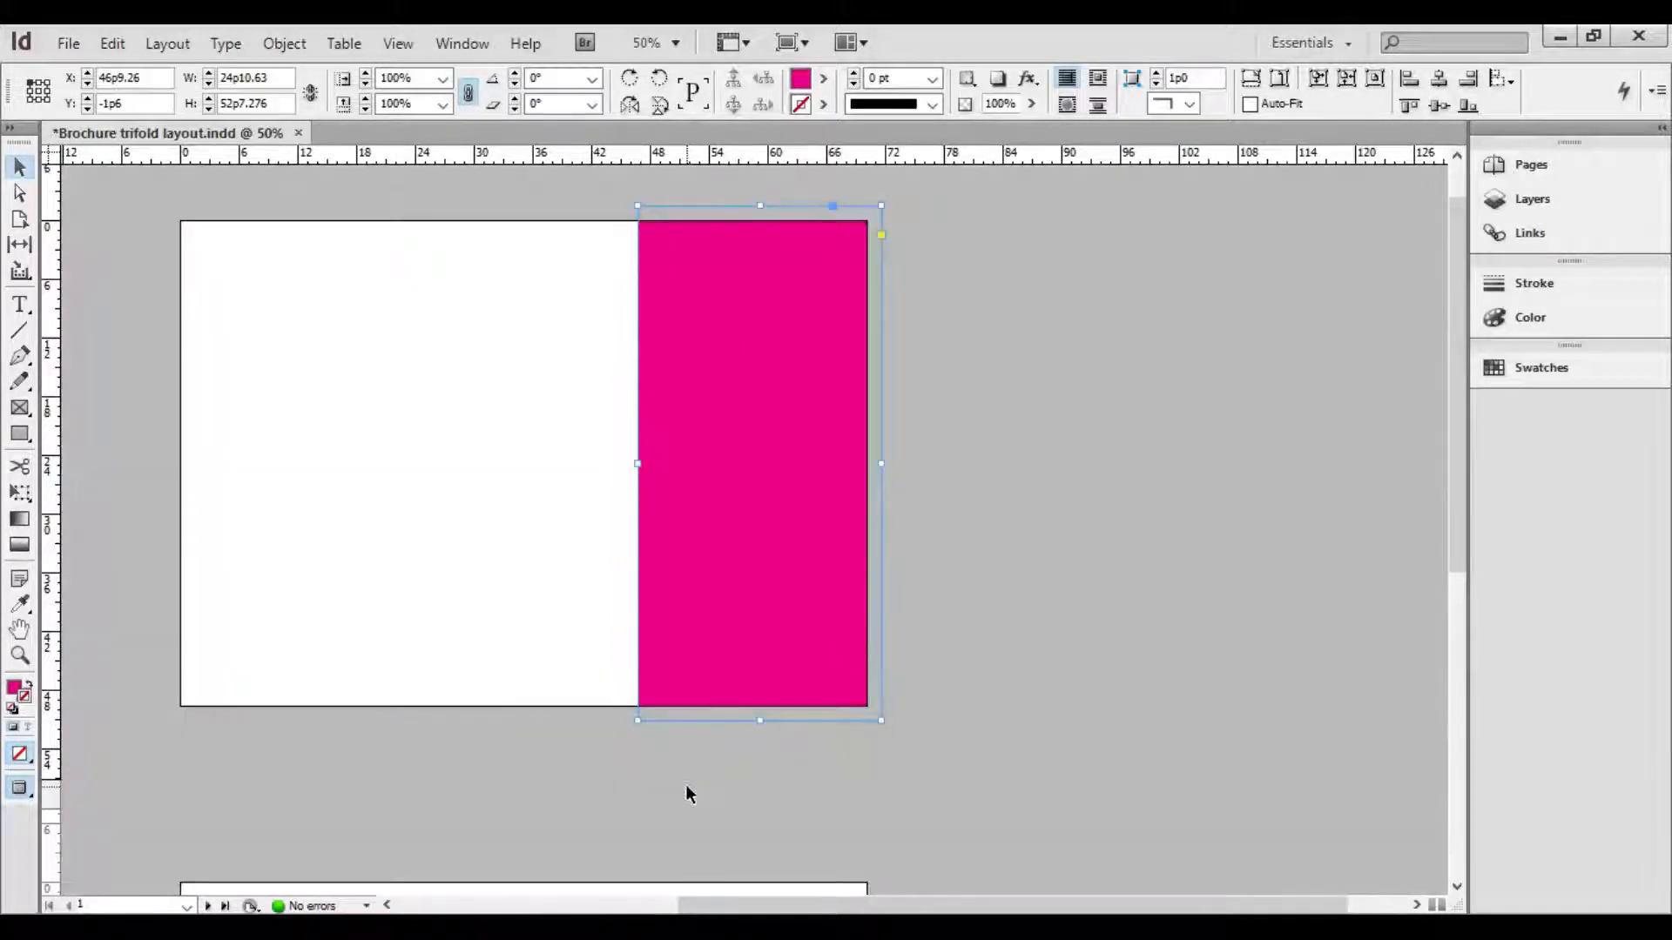
key("w")
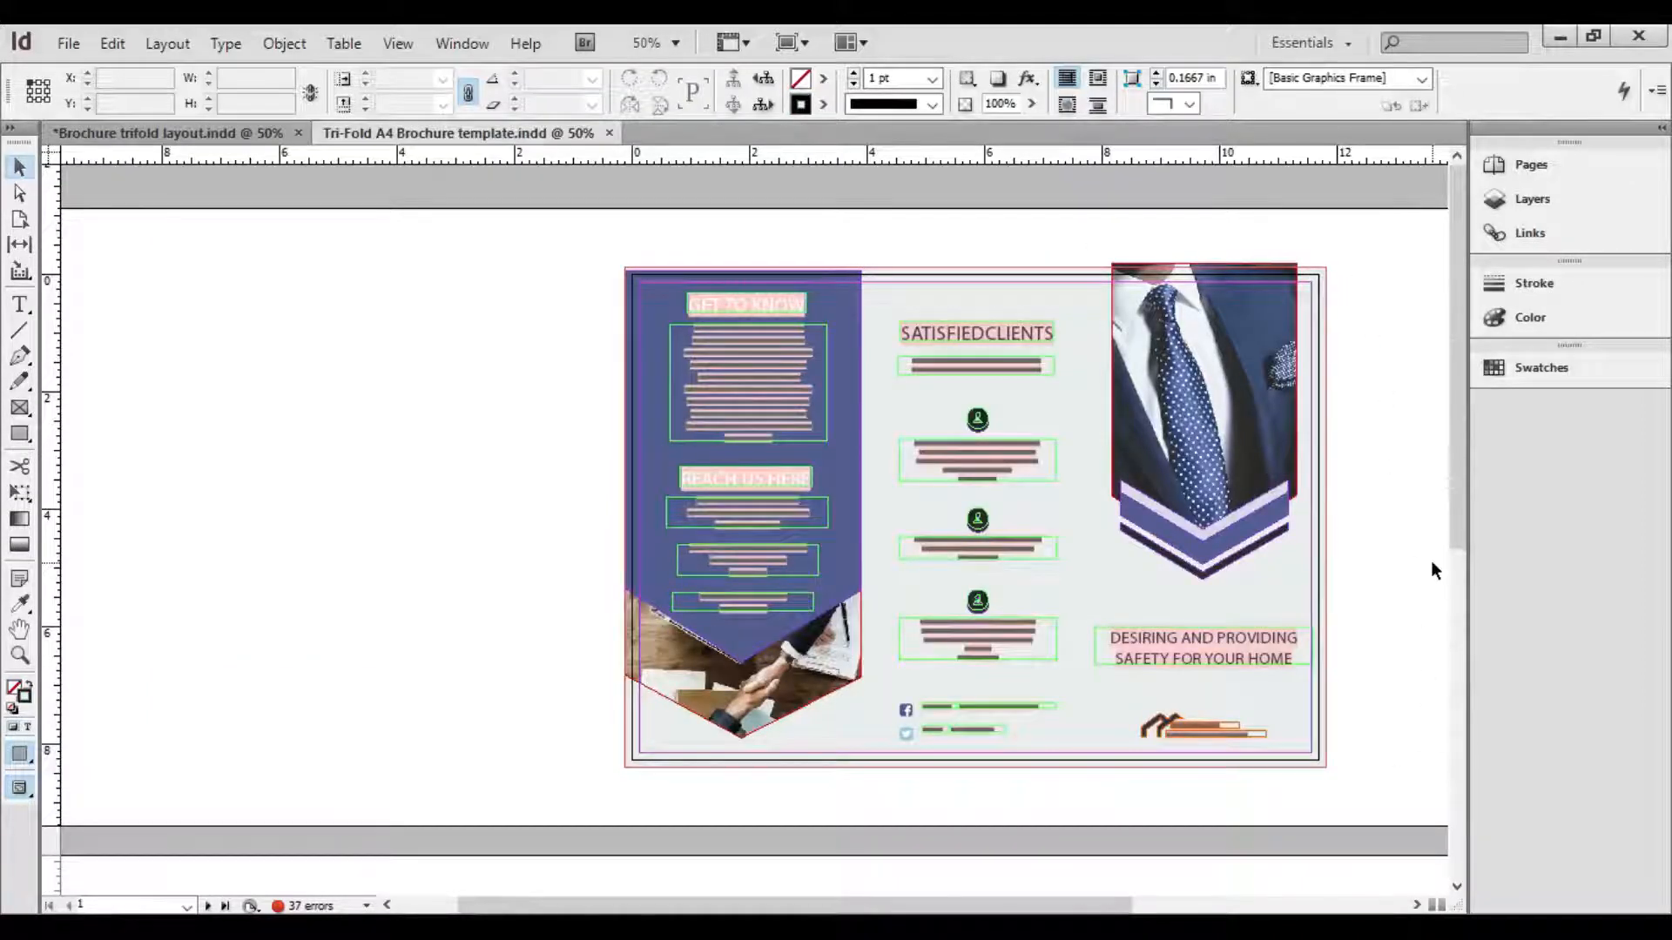
In Tri-Fold A4 Brochure template.indd, examine the upper edge of the suit-and-tie photo against the page, margin and bleed lines
key("z")
left_click_drag(600, 253, 1356, 785)
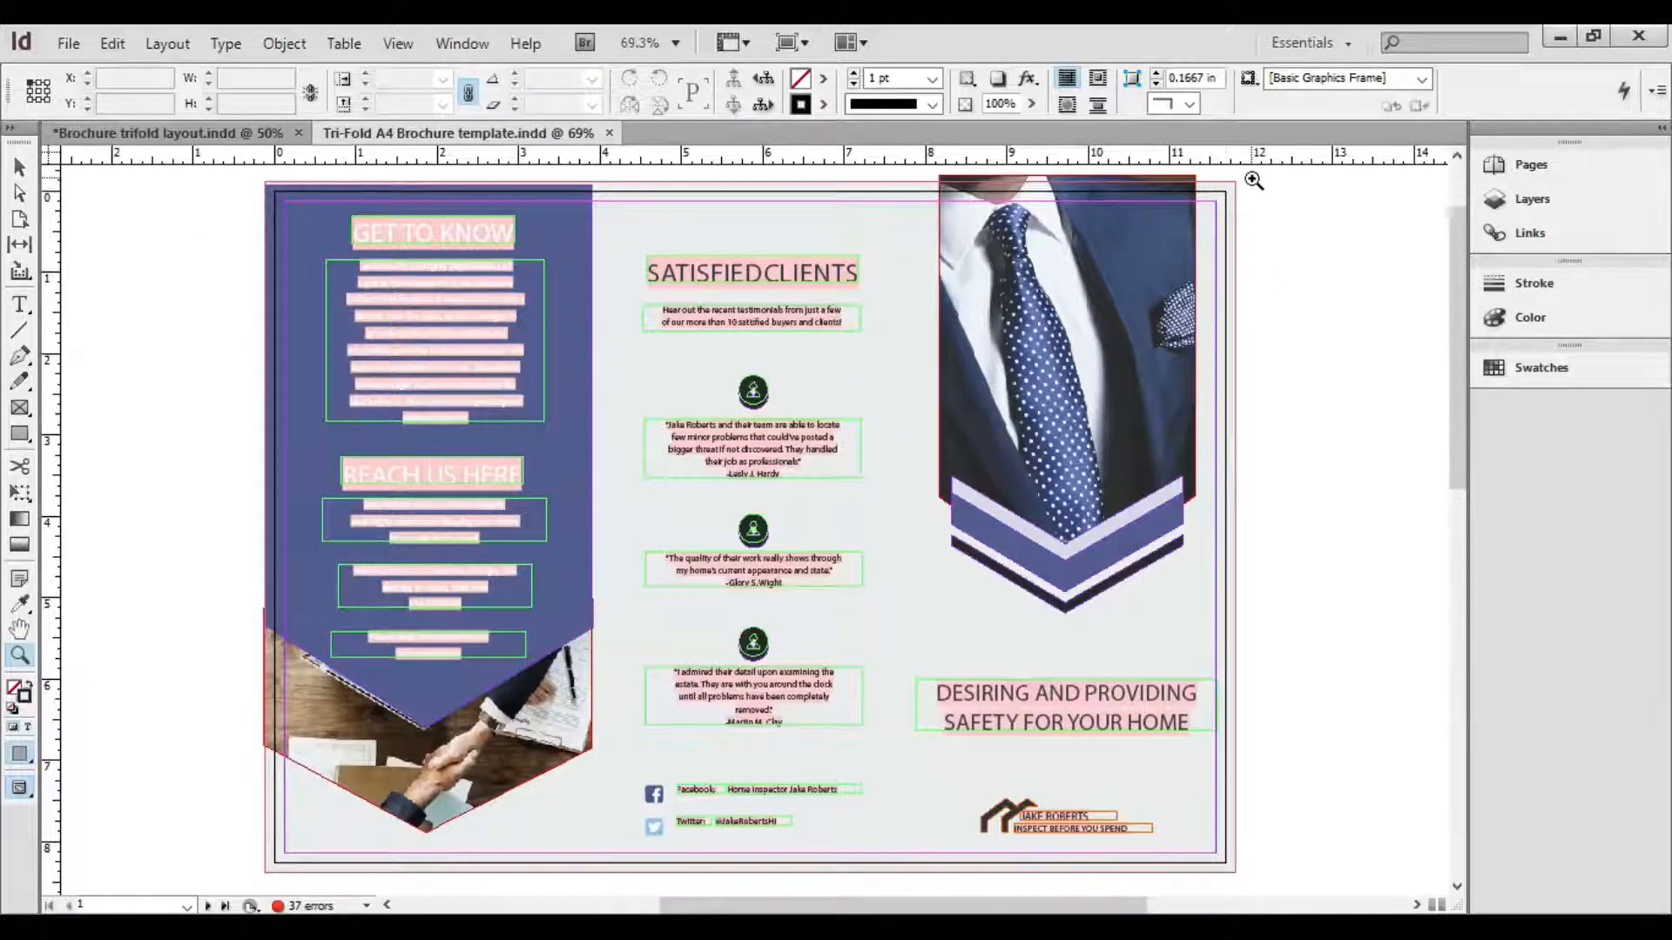
left_click_drag(1257, 164, 1076, 228)
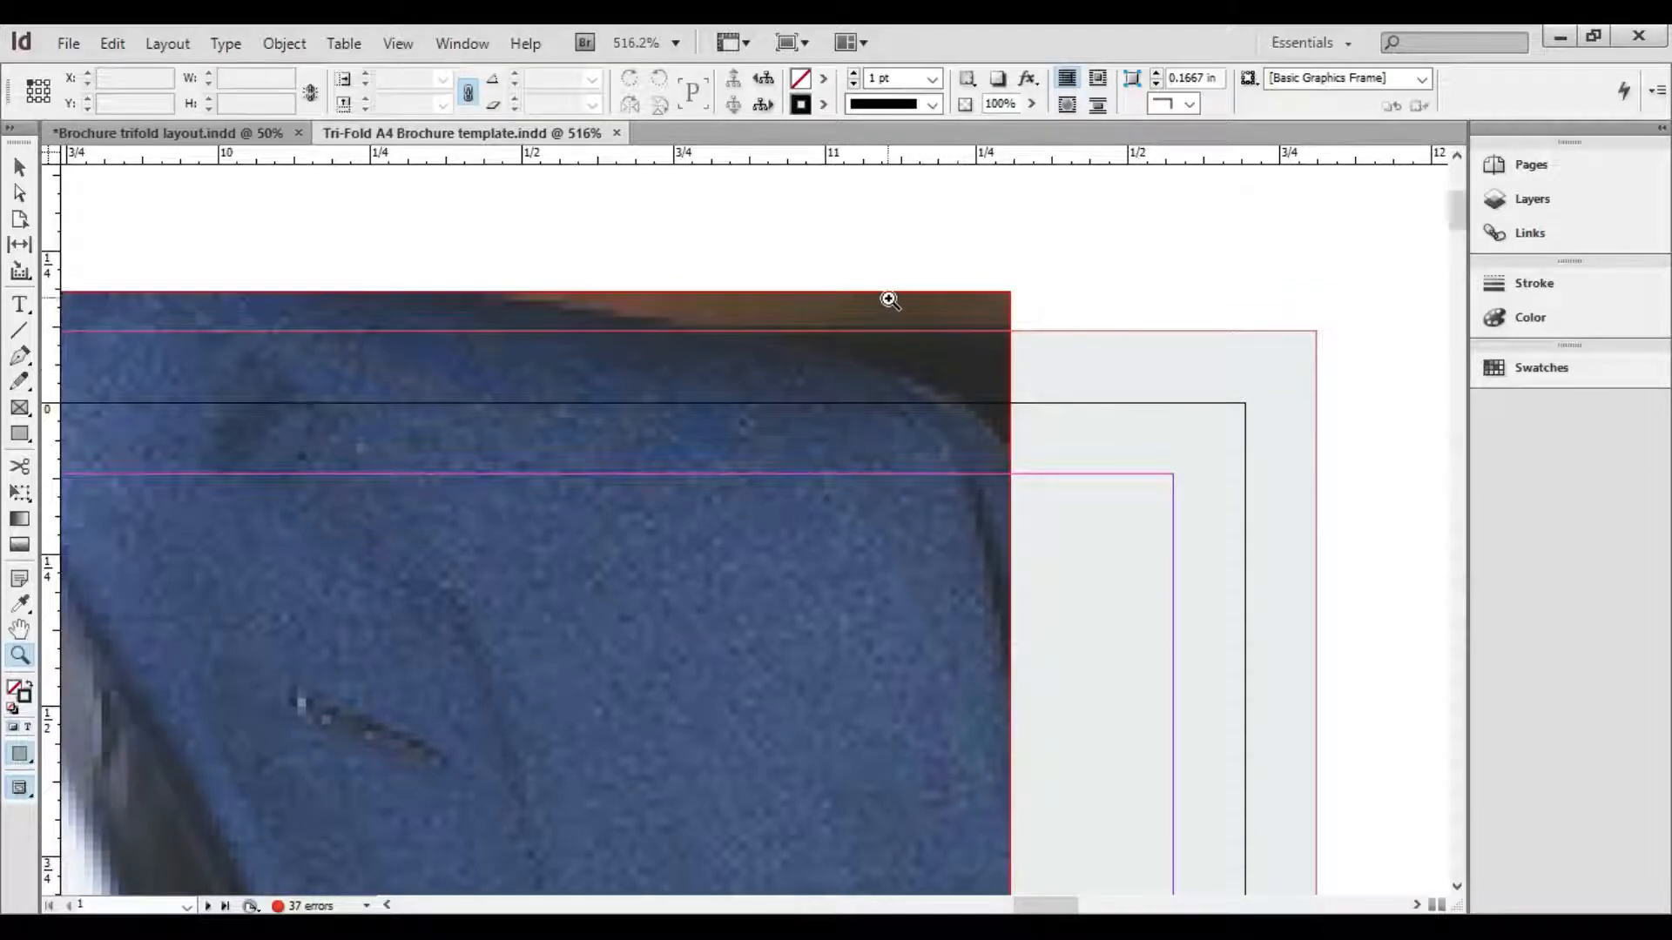
key("ctrl+minus")
key("ctrl+minus")
key("ctrl+minus")
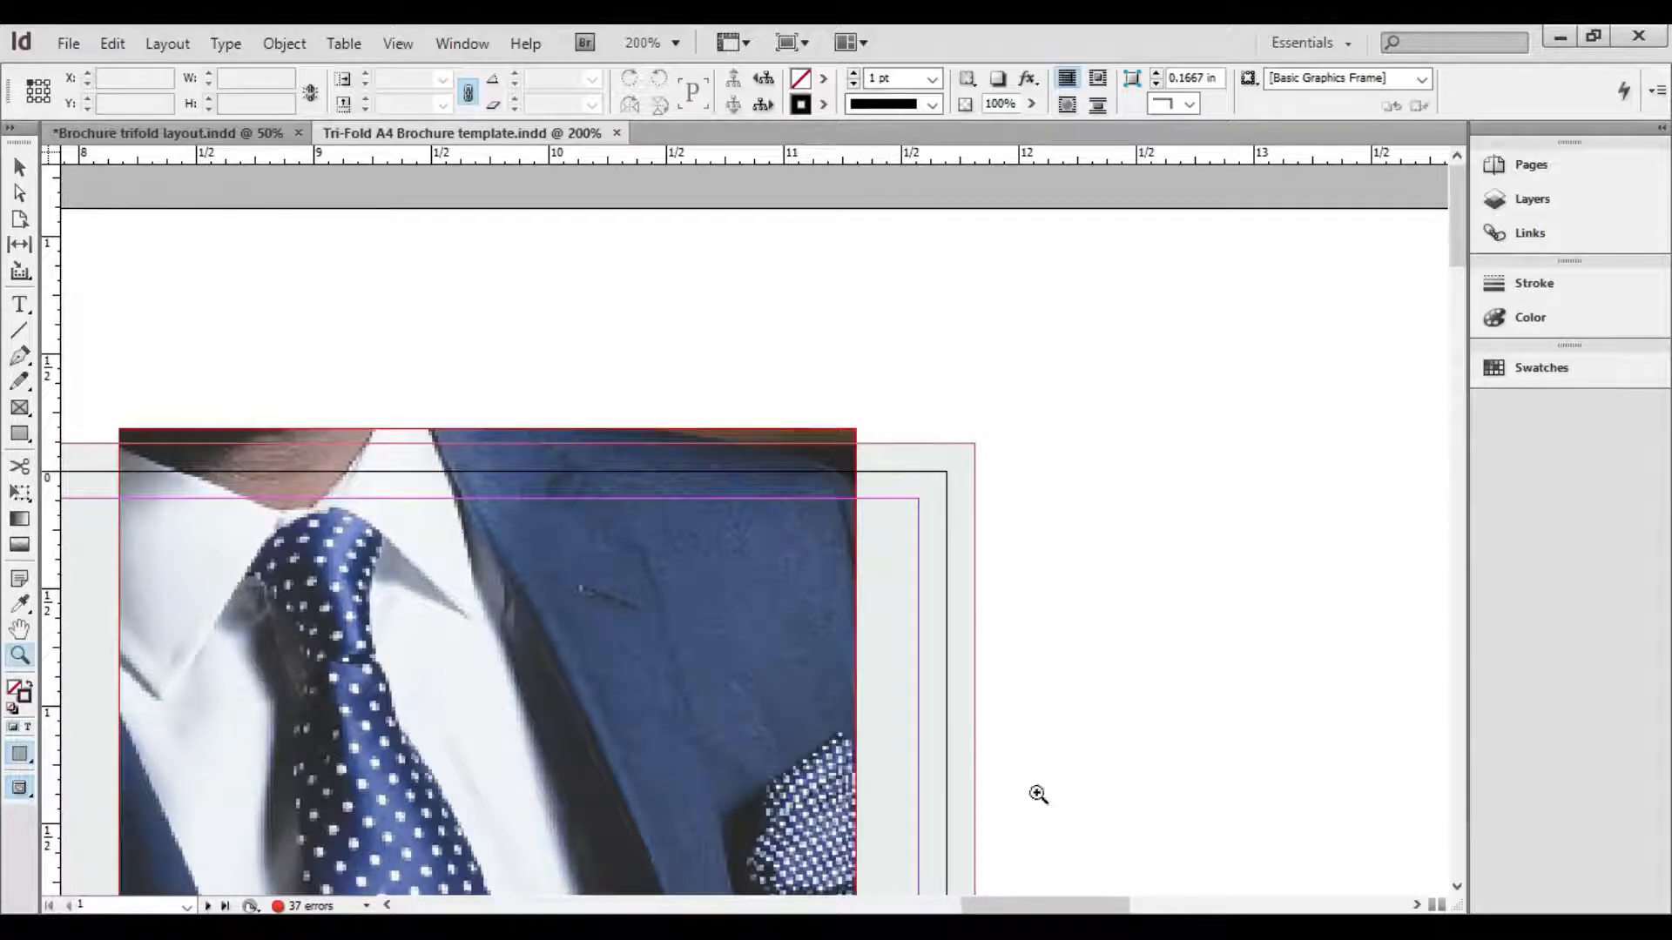
Examine the purple GET TO KNOW panel and the lower page edge against the bleed lines in the template
left_click_drag(1019, 907, 777, 881)
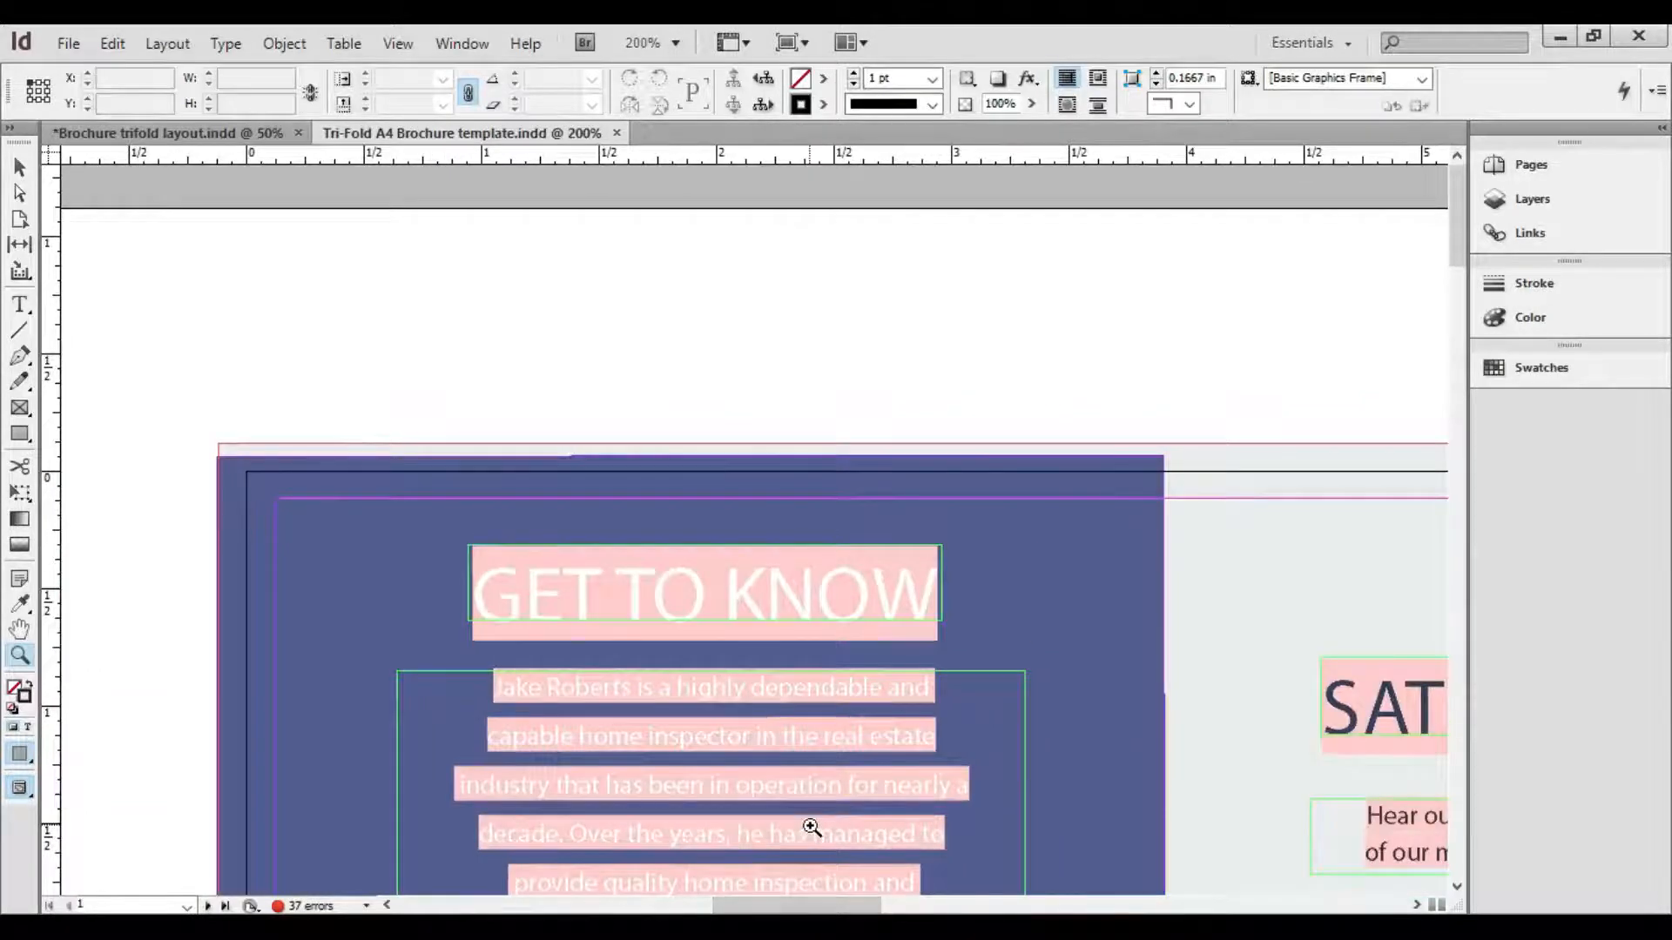
key("ctrl+minus")
key("ctrl+minus")
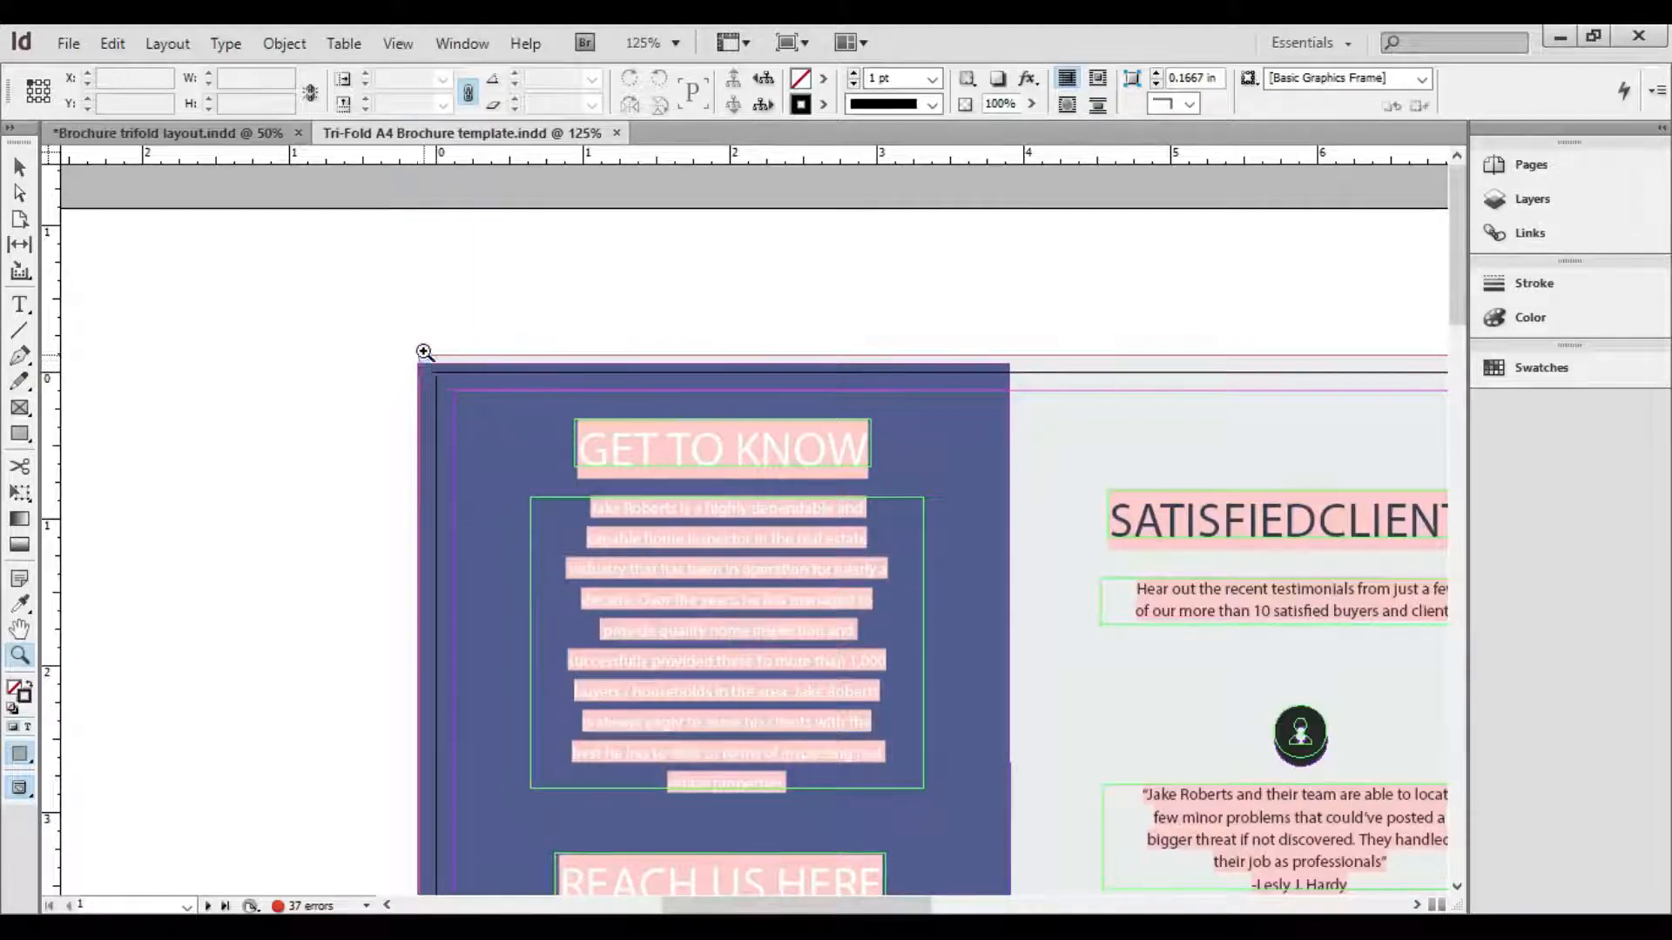
scroll(444, 383, "down", 3)
scroll(447, 391, "down", 9)
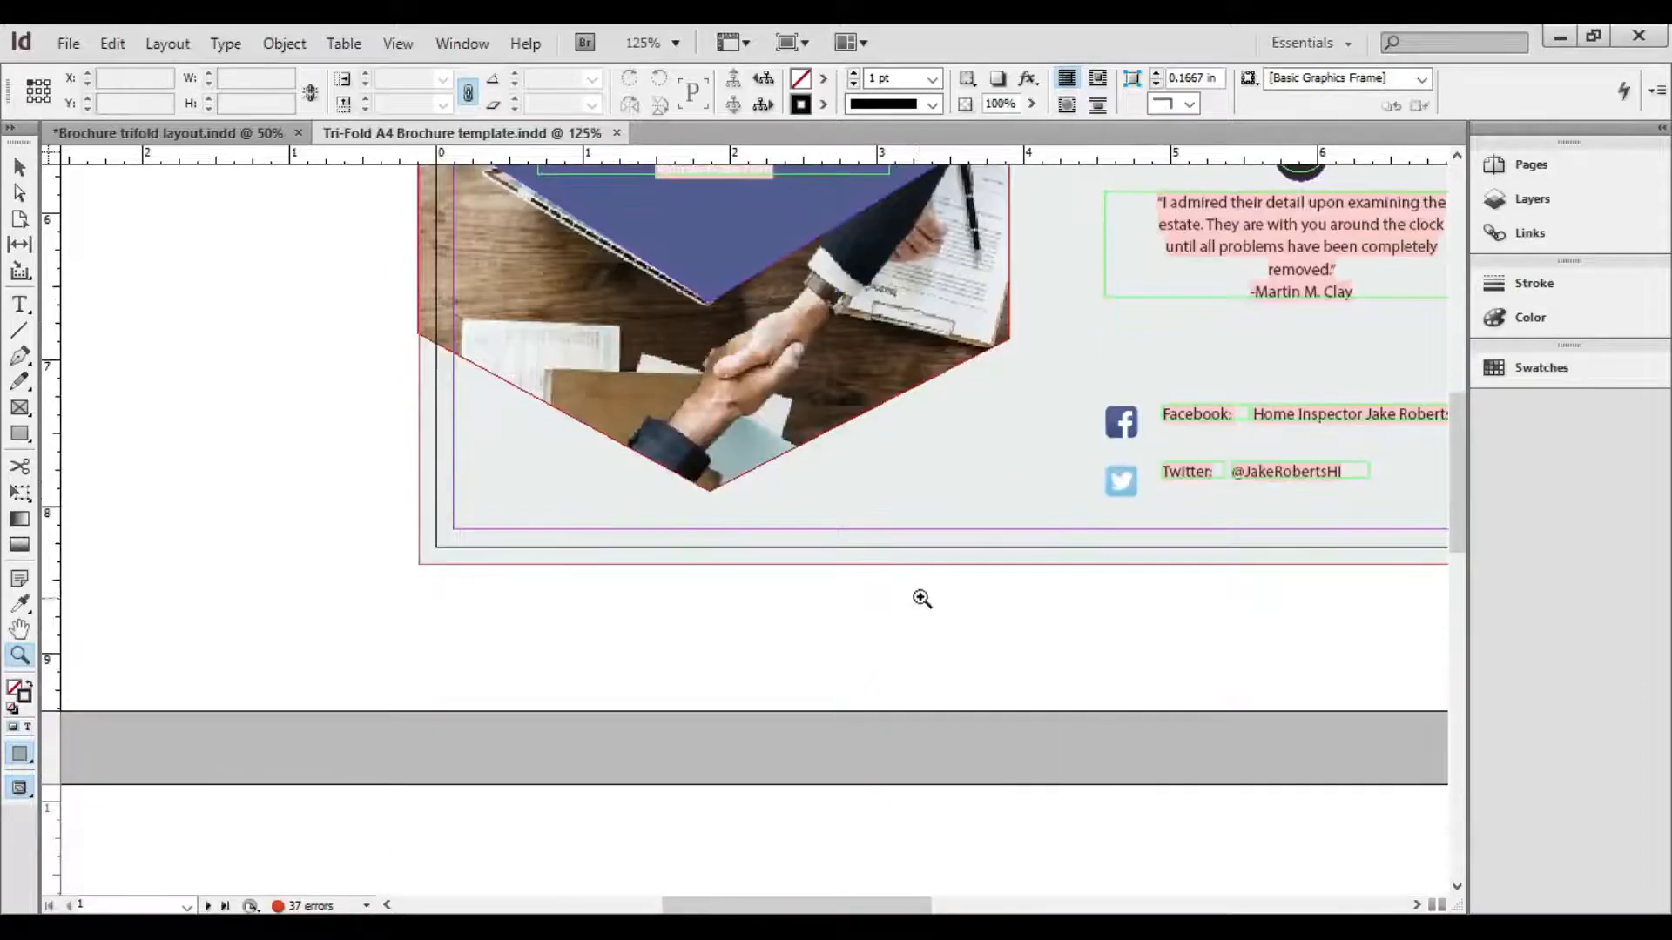
left_click(920, 592, "alt")
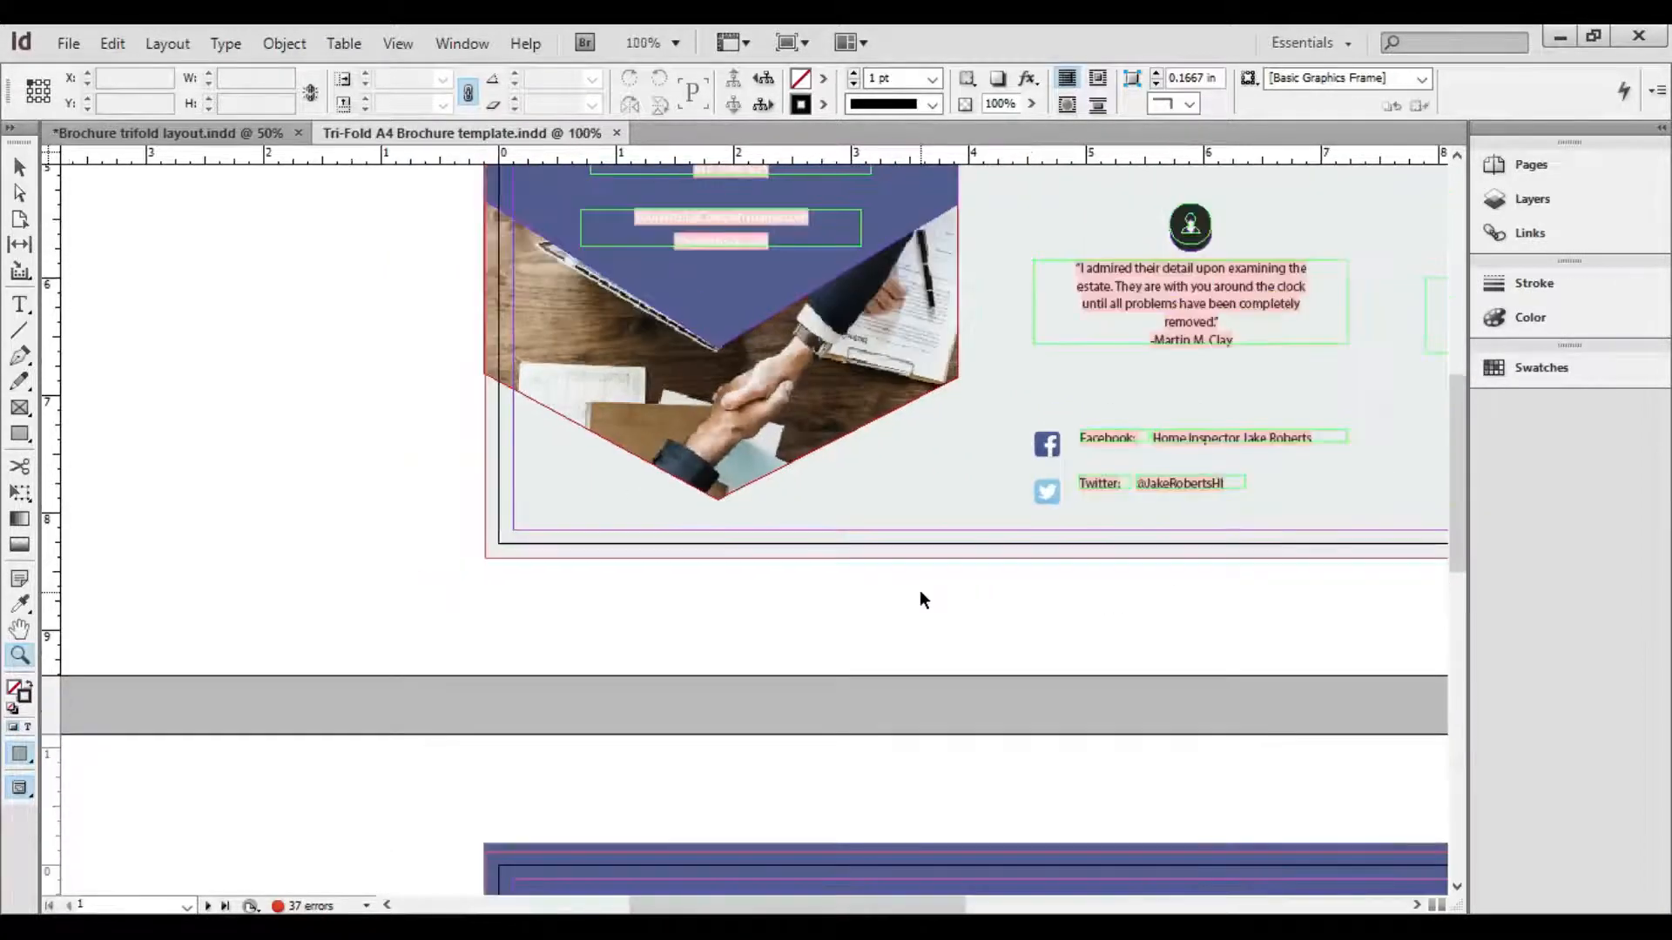
left_click(920, 592, "alt")
scroll(929, 582, "up", 6)
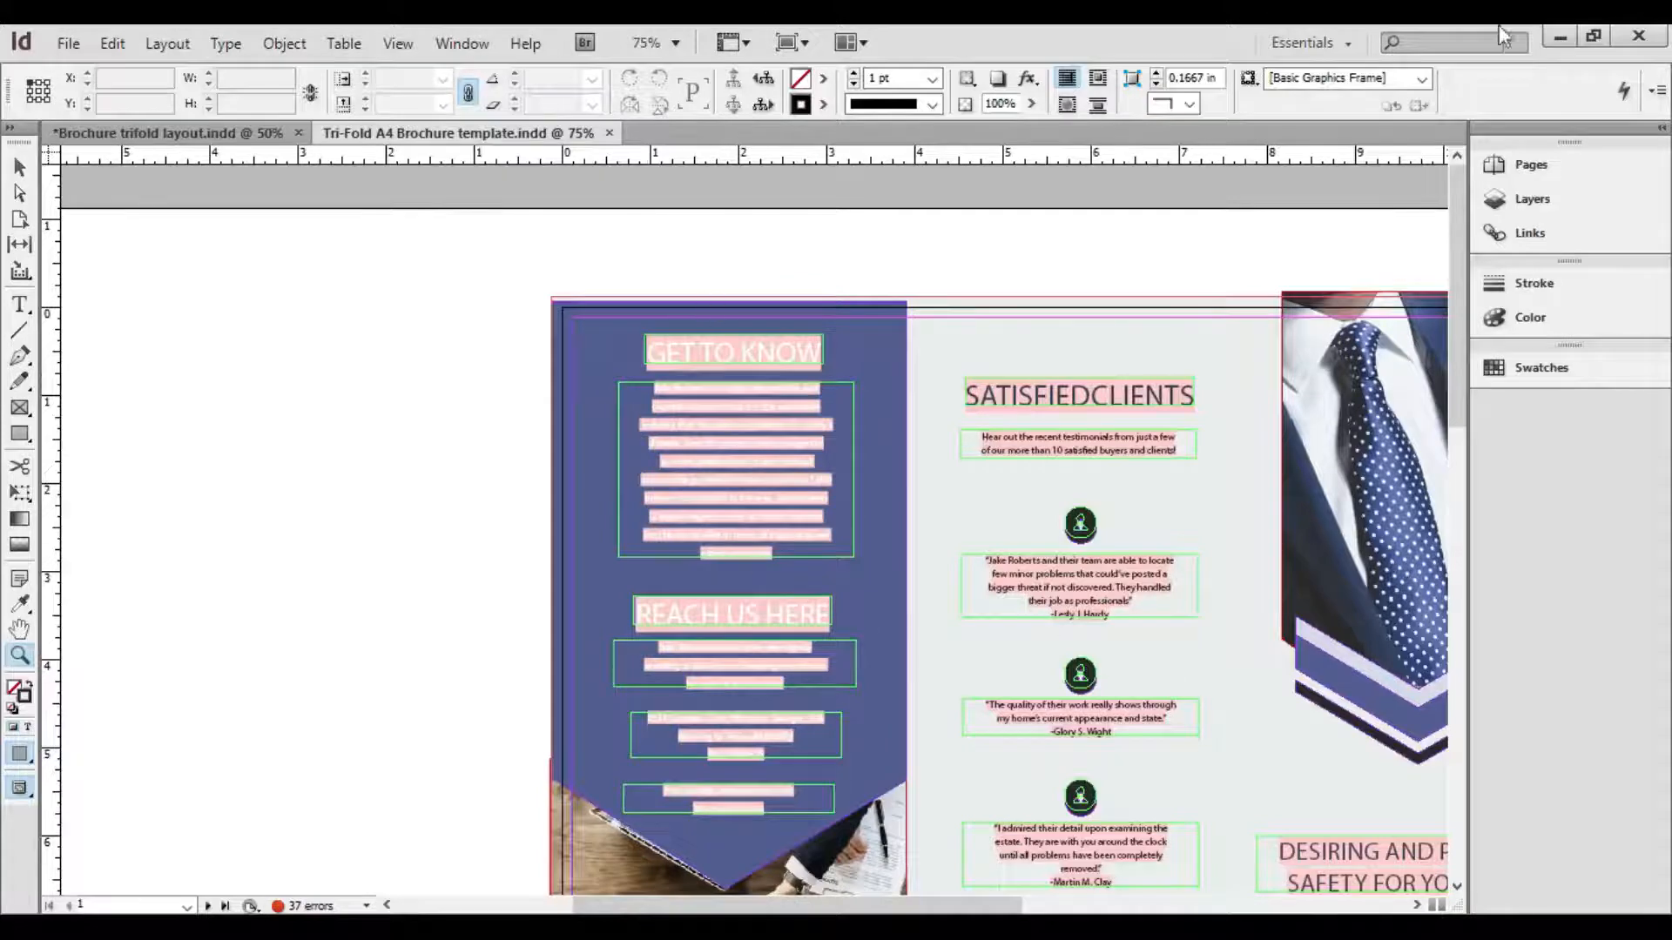
Hide the rulers in the brochure template document
left_click(398, 44)
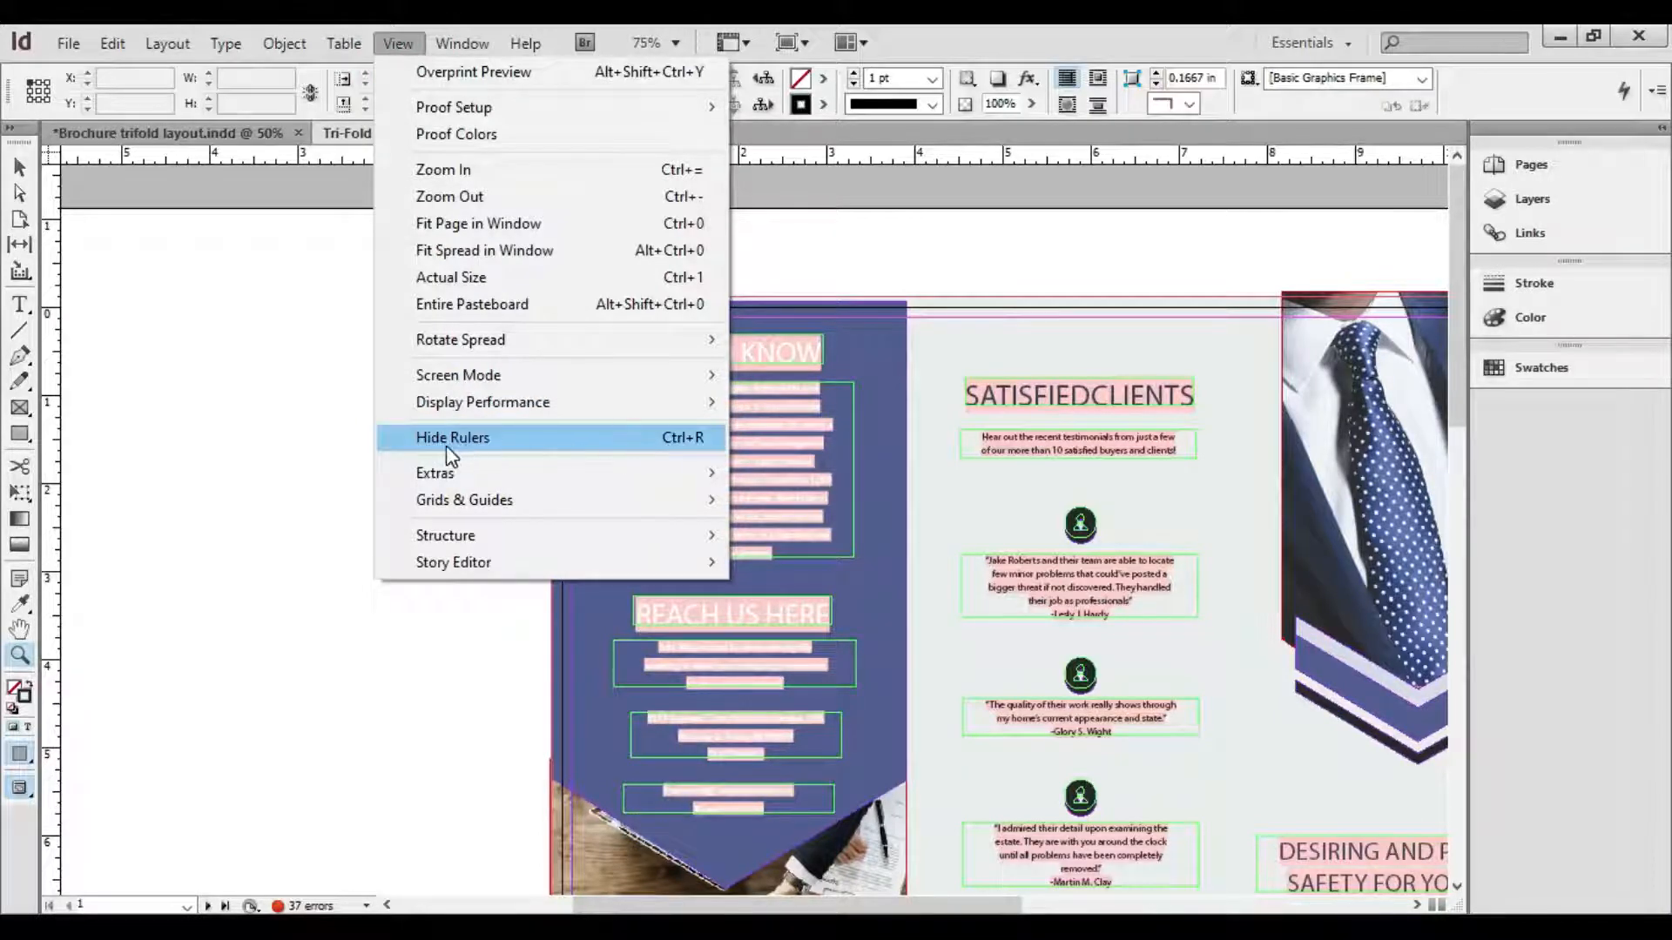
left_click(590, 451)
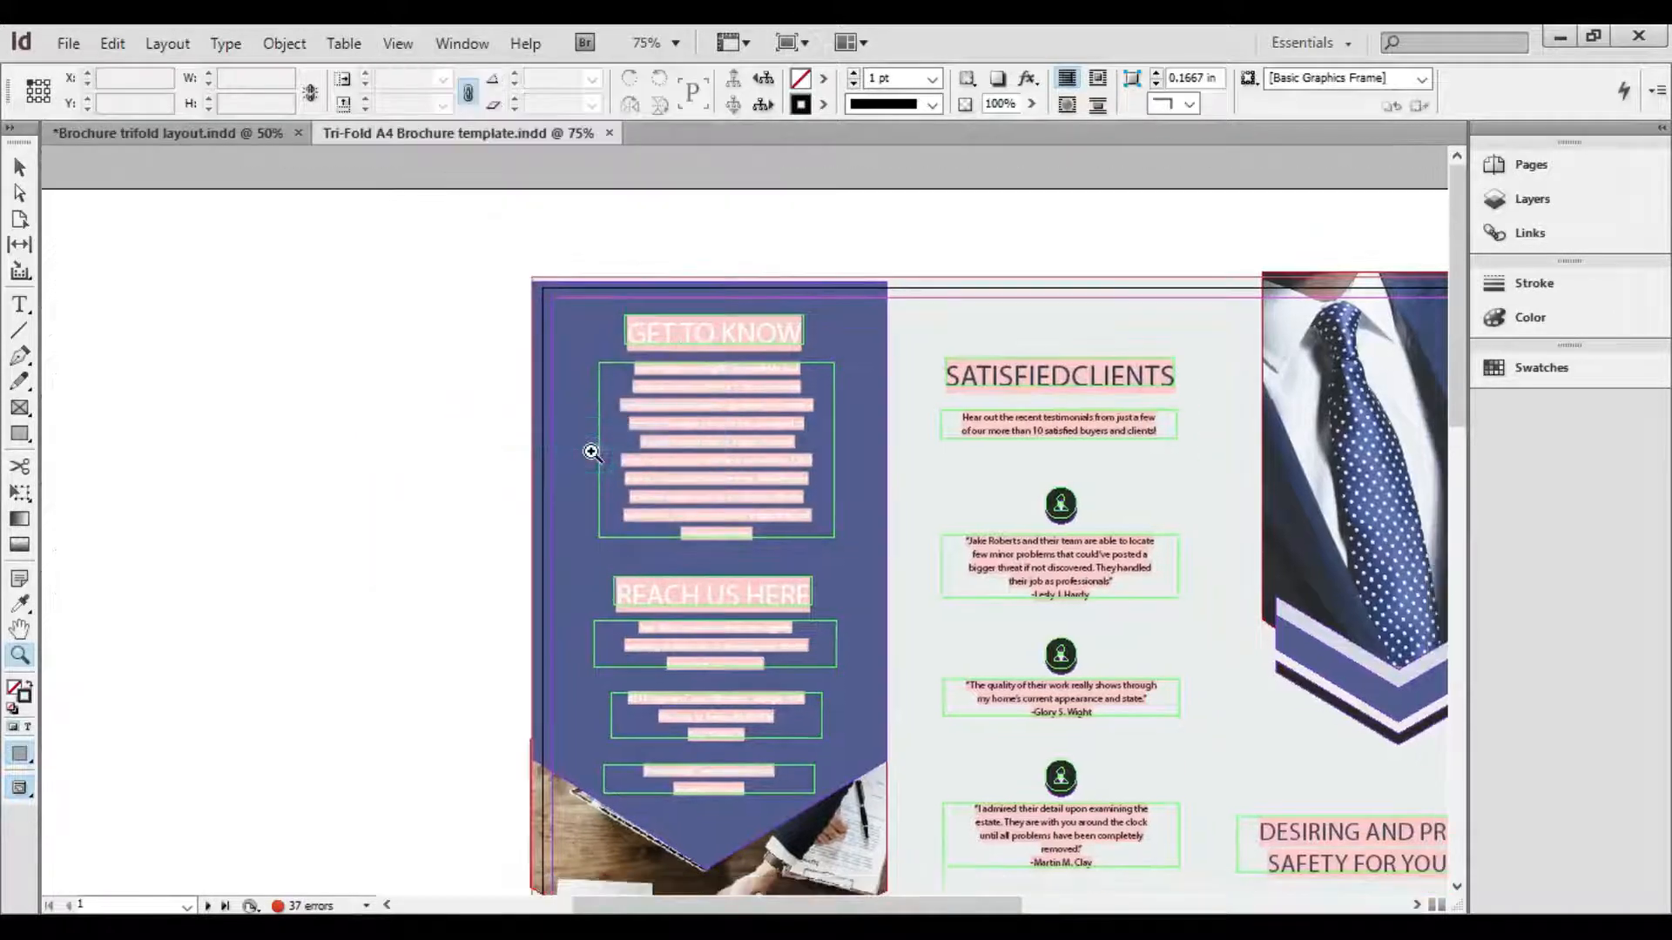
Show the rulers again in the brochure template document
left_click(398, 44)
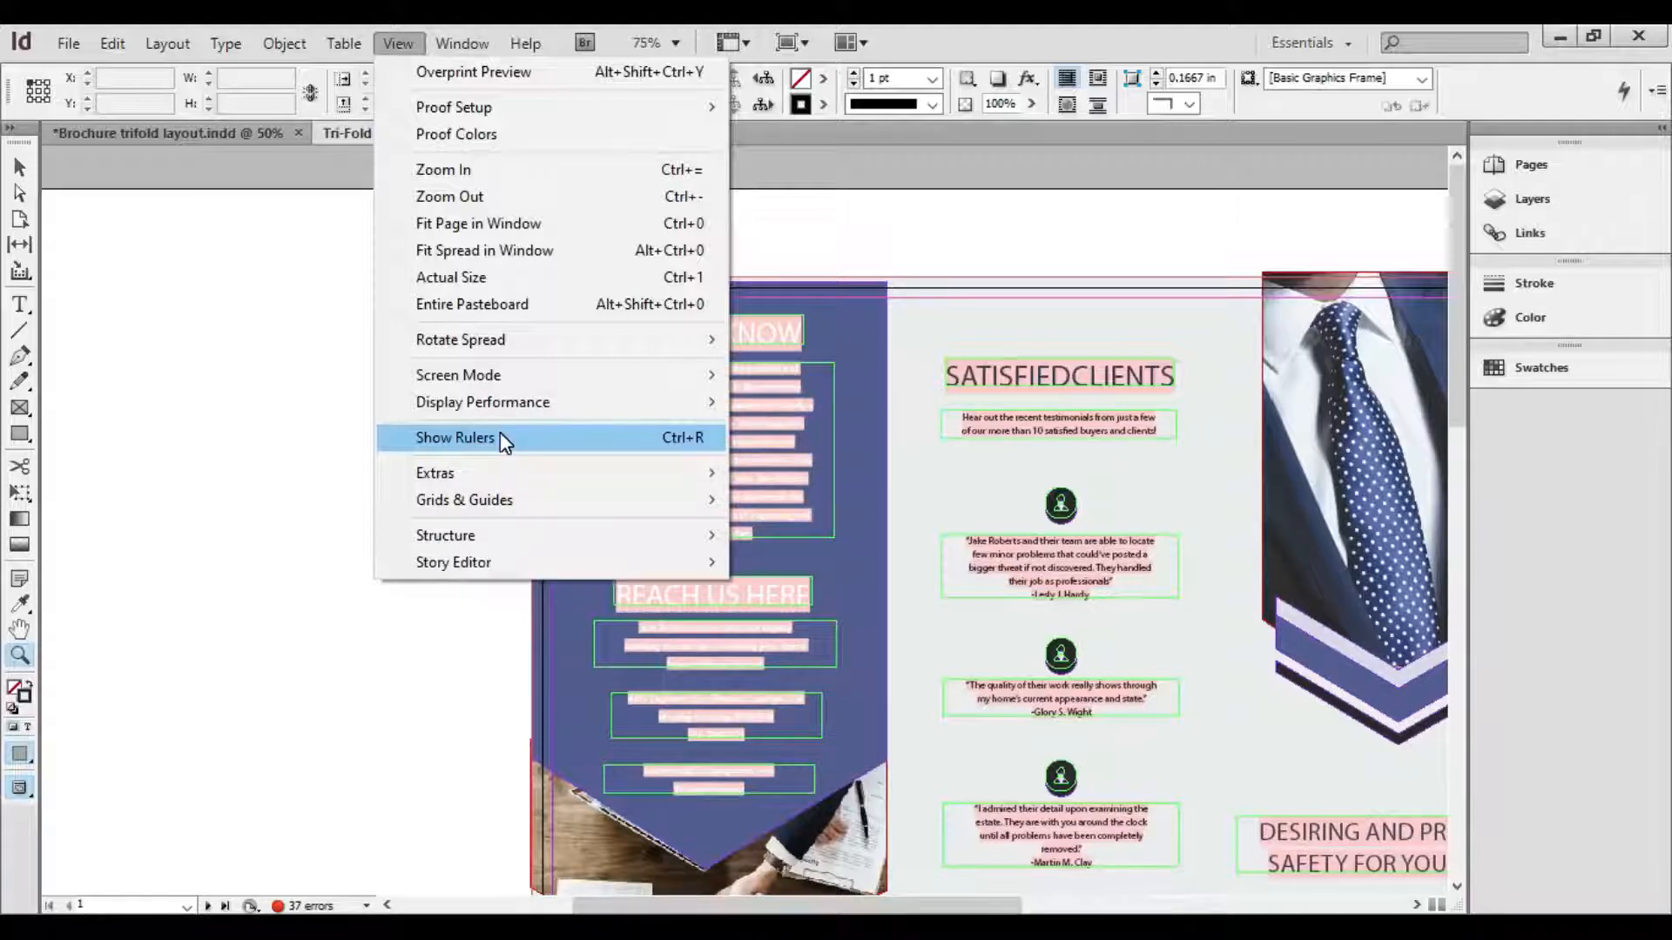
left_click(452, 438)
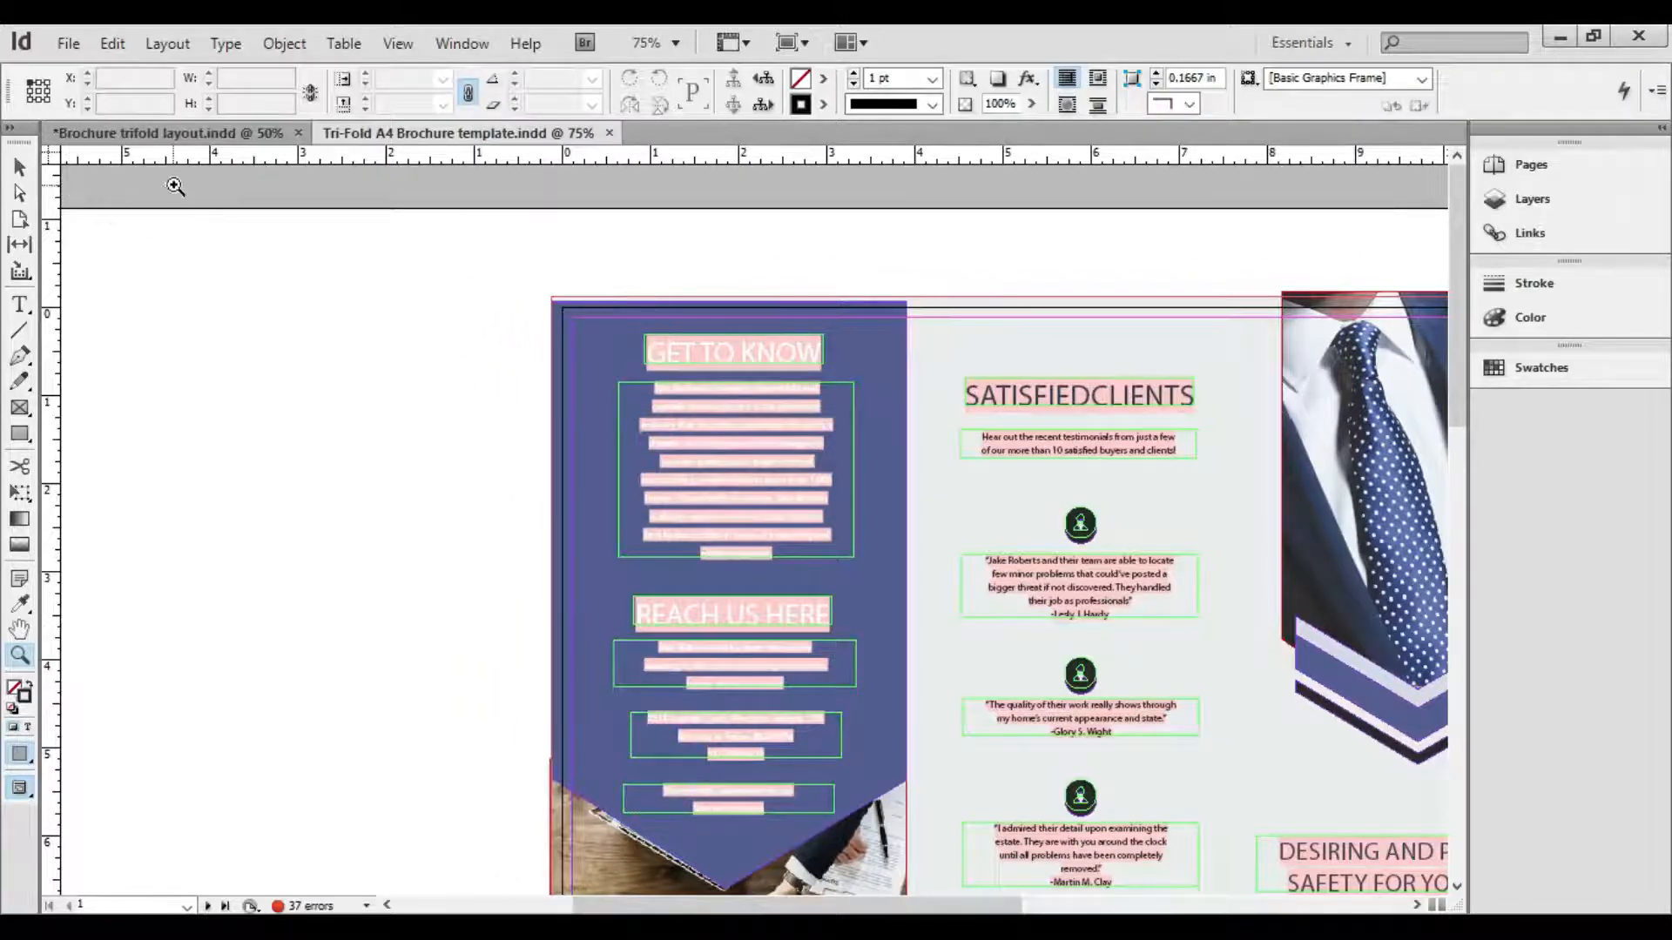
Switch both rulers' units to millimeters and back to inches
right_click(51, 162)
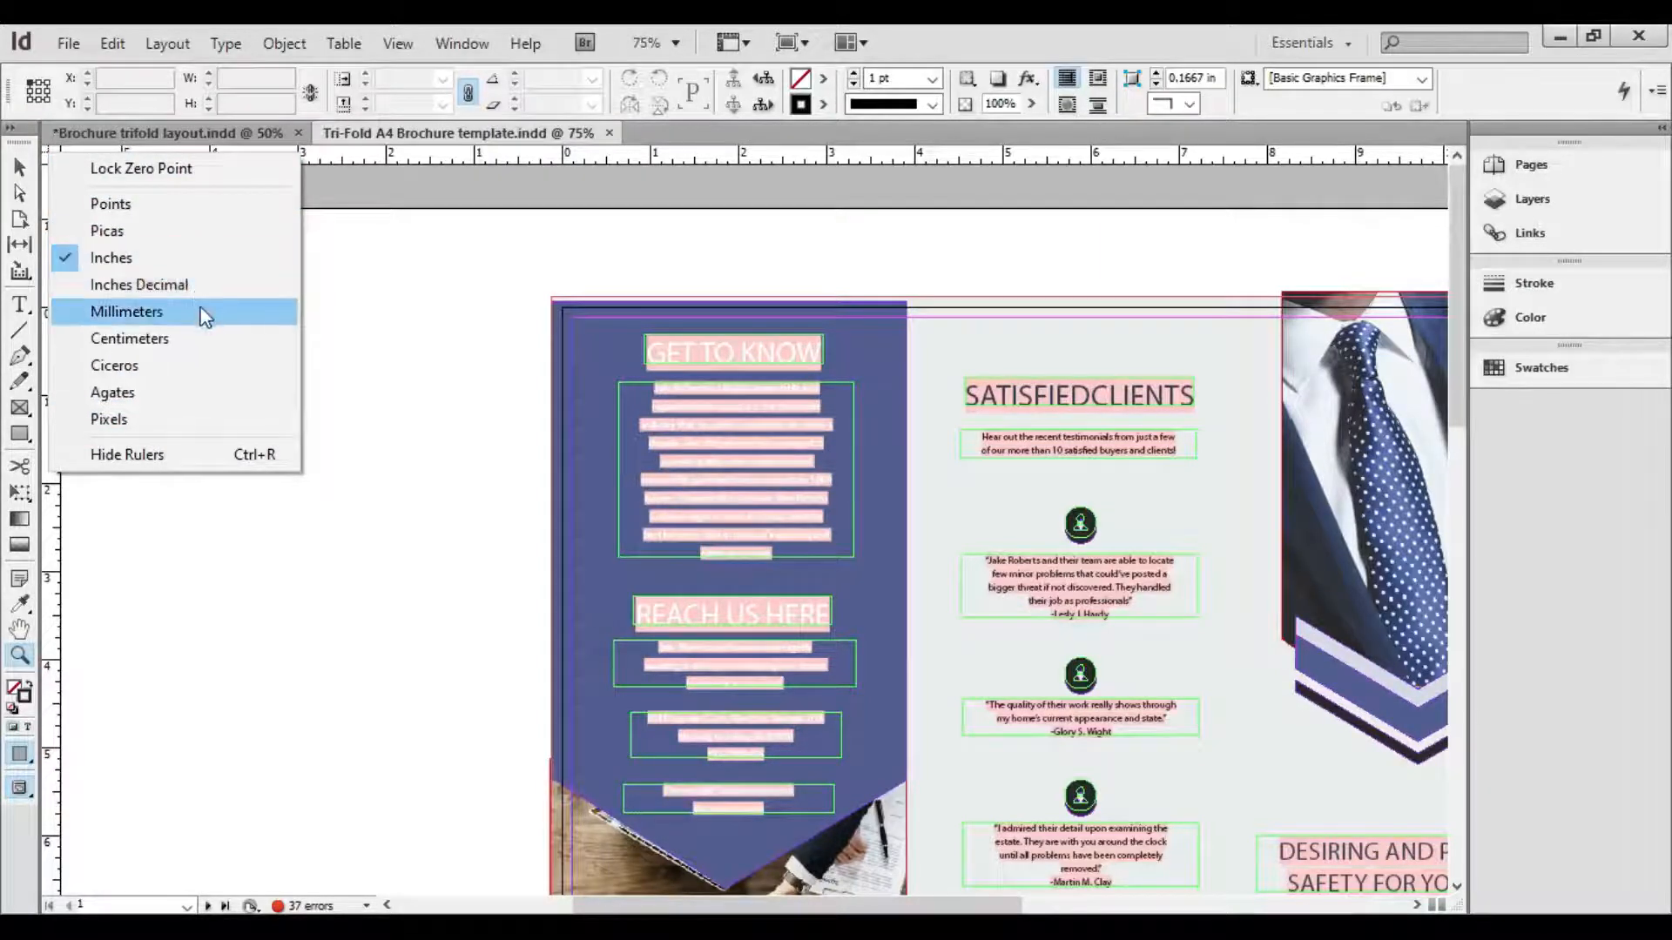
left_click(154, 319)
right_click(54, 155)
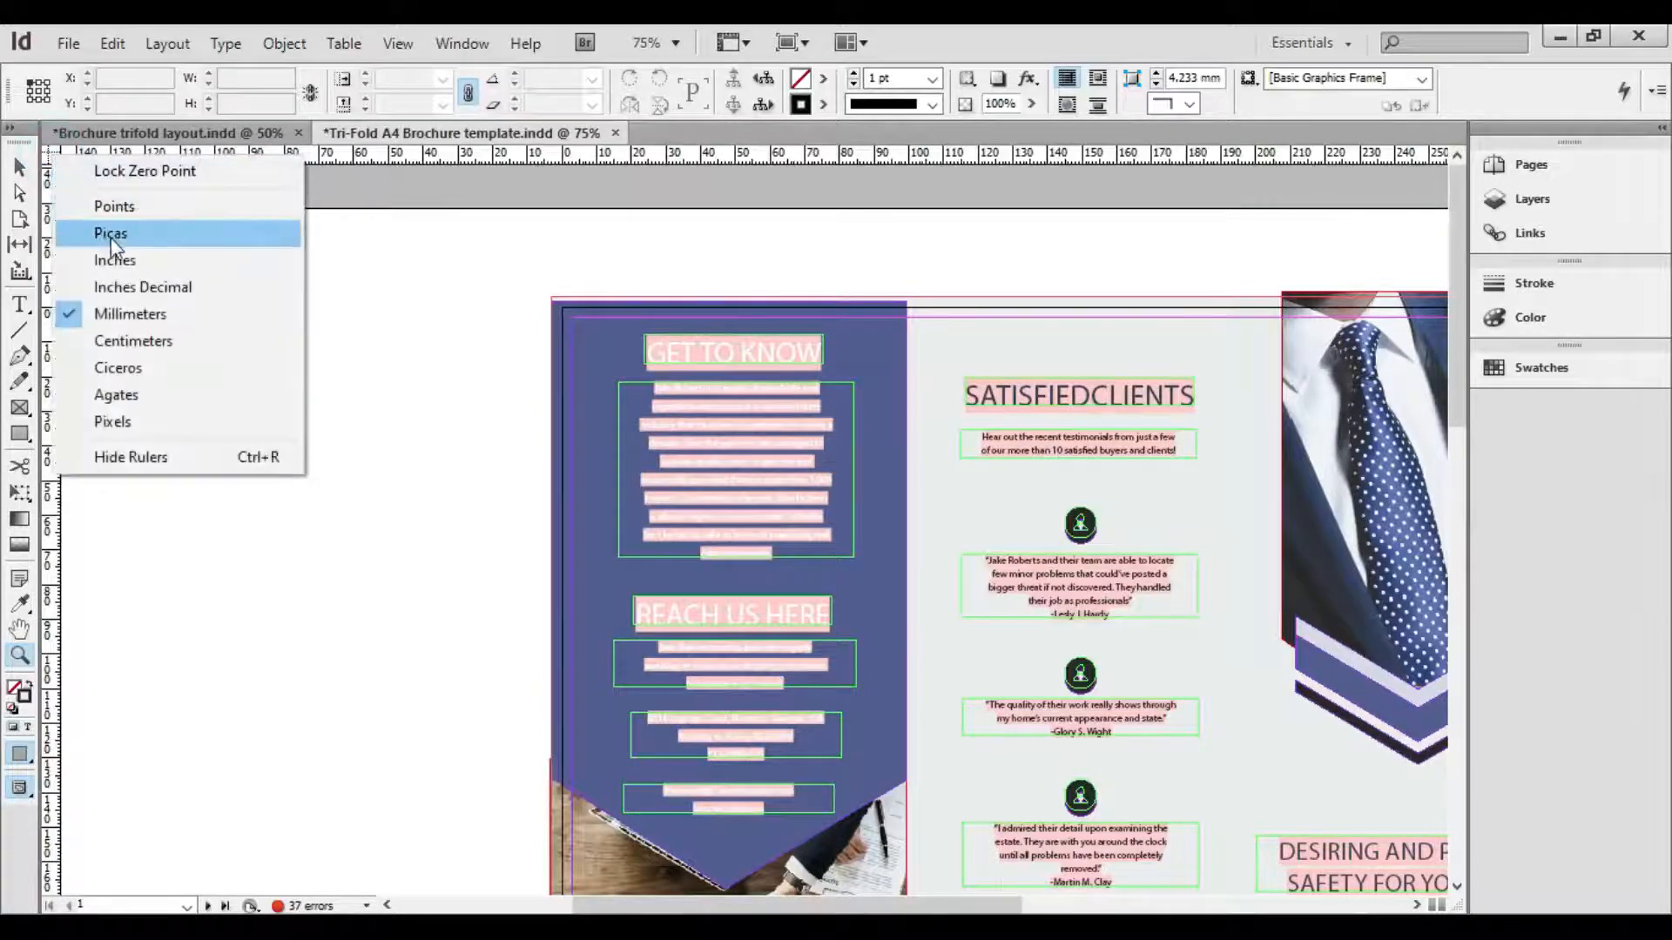
left_click(113, 259)
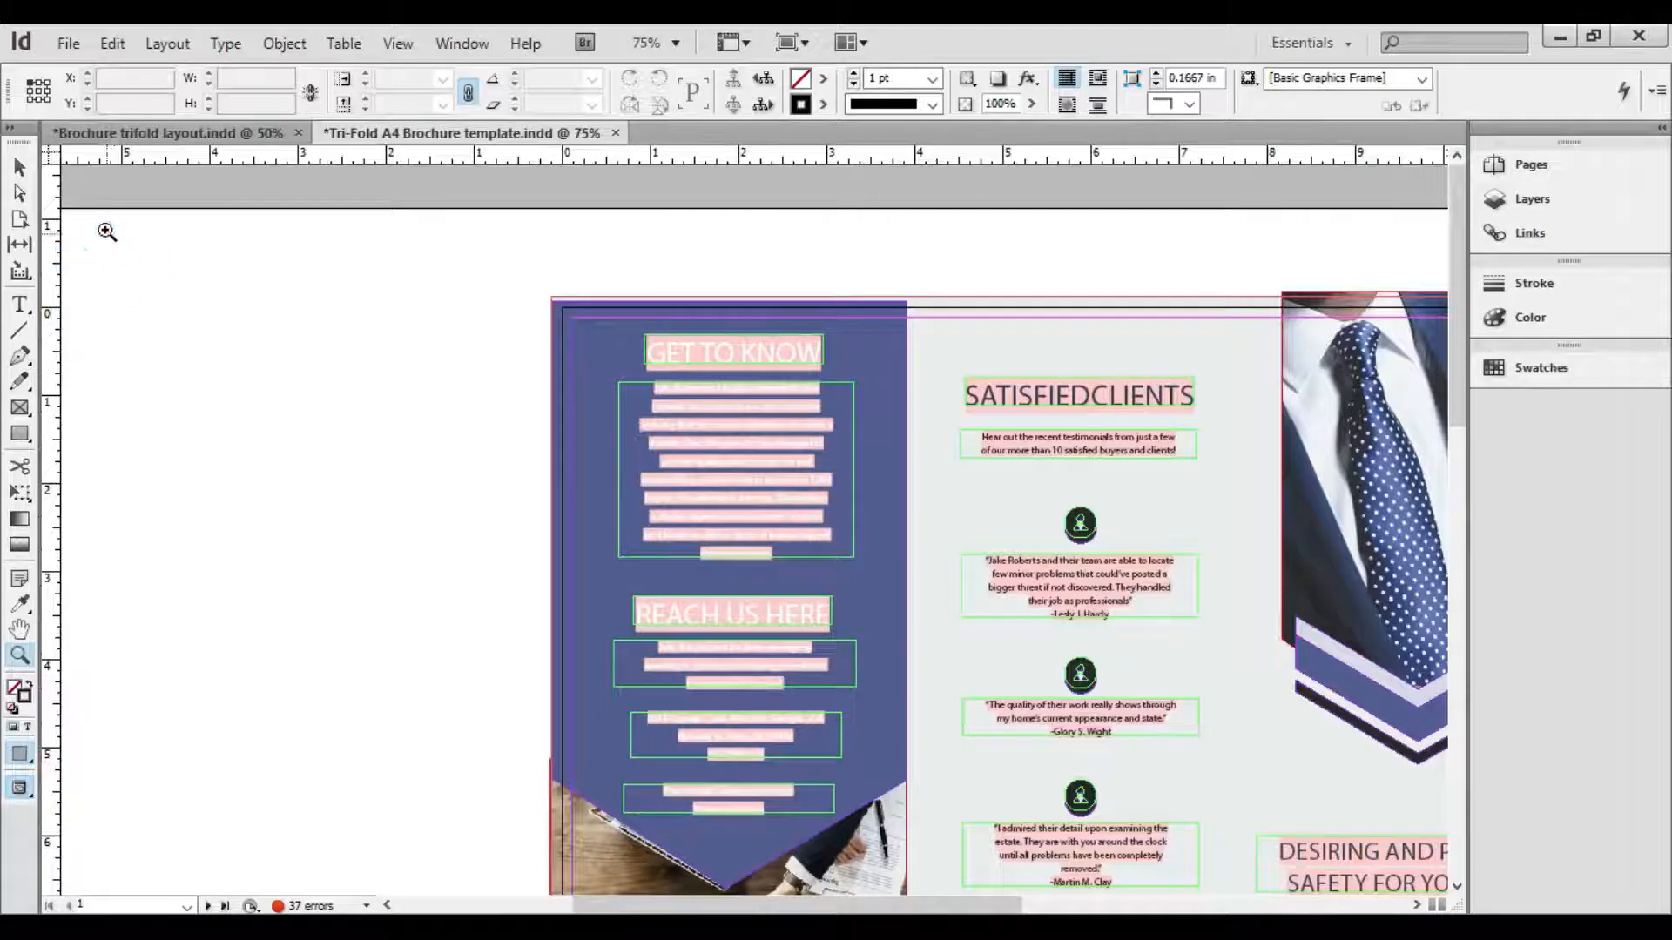
right_click(50, 154)
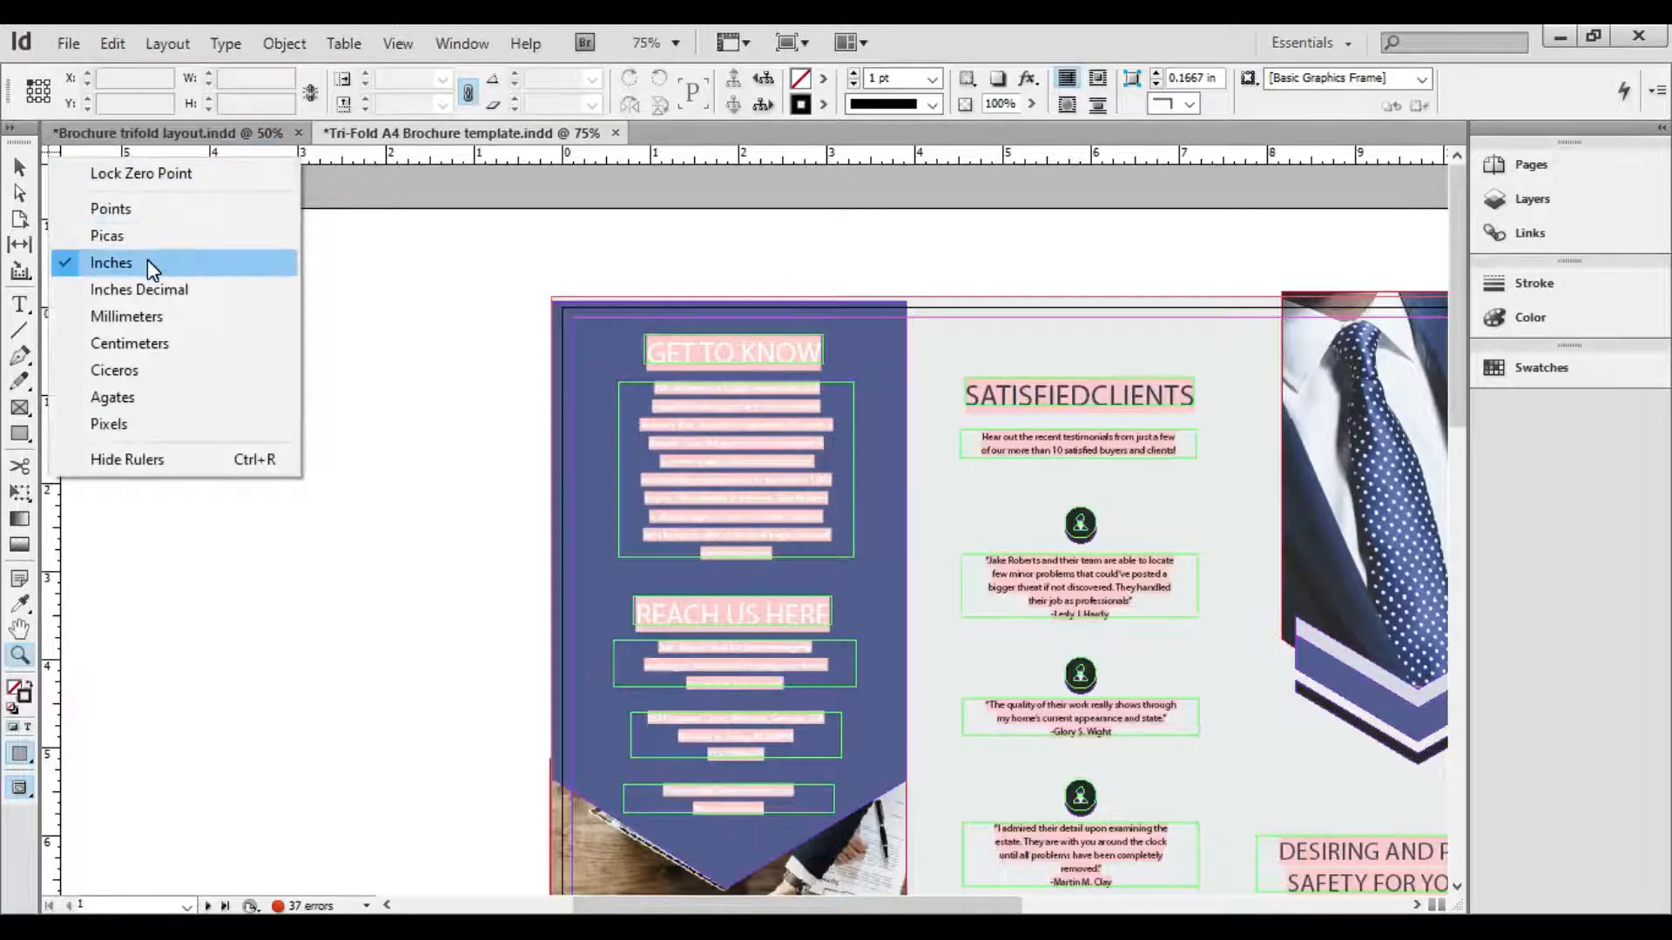
left_click(410, 291)
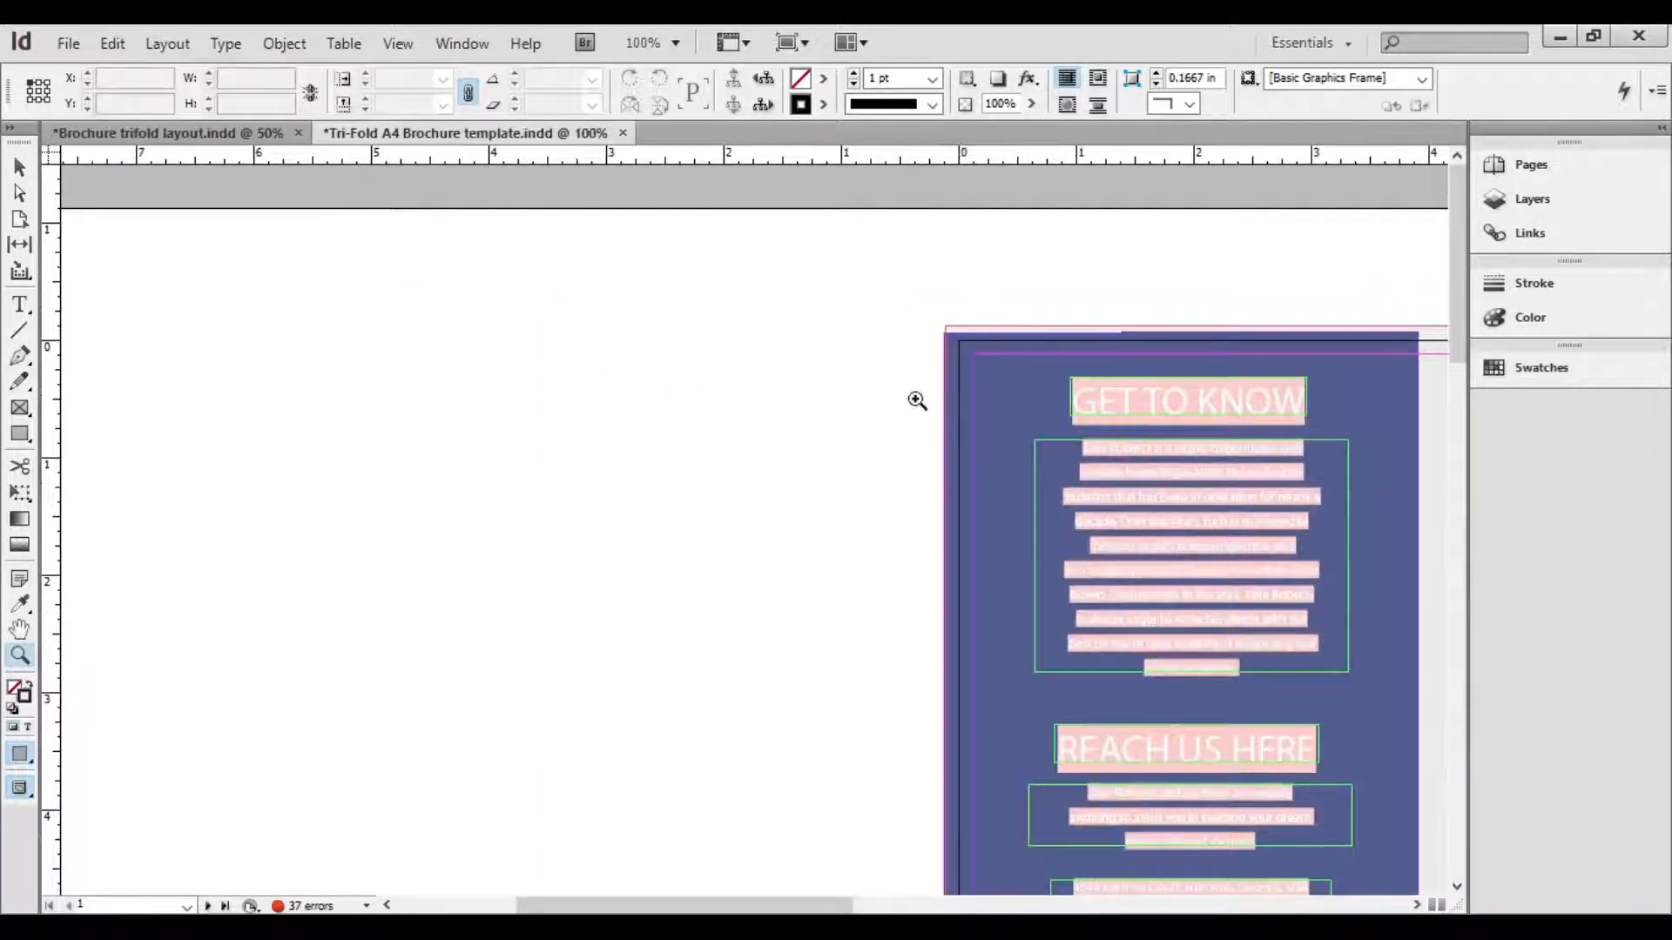
Examine how the panels and photos on both template pages sit against the page, margin and bleed lines
key("ctrl+minus")
left_click_drag(1201, 614, 541, 496)
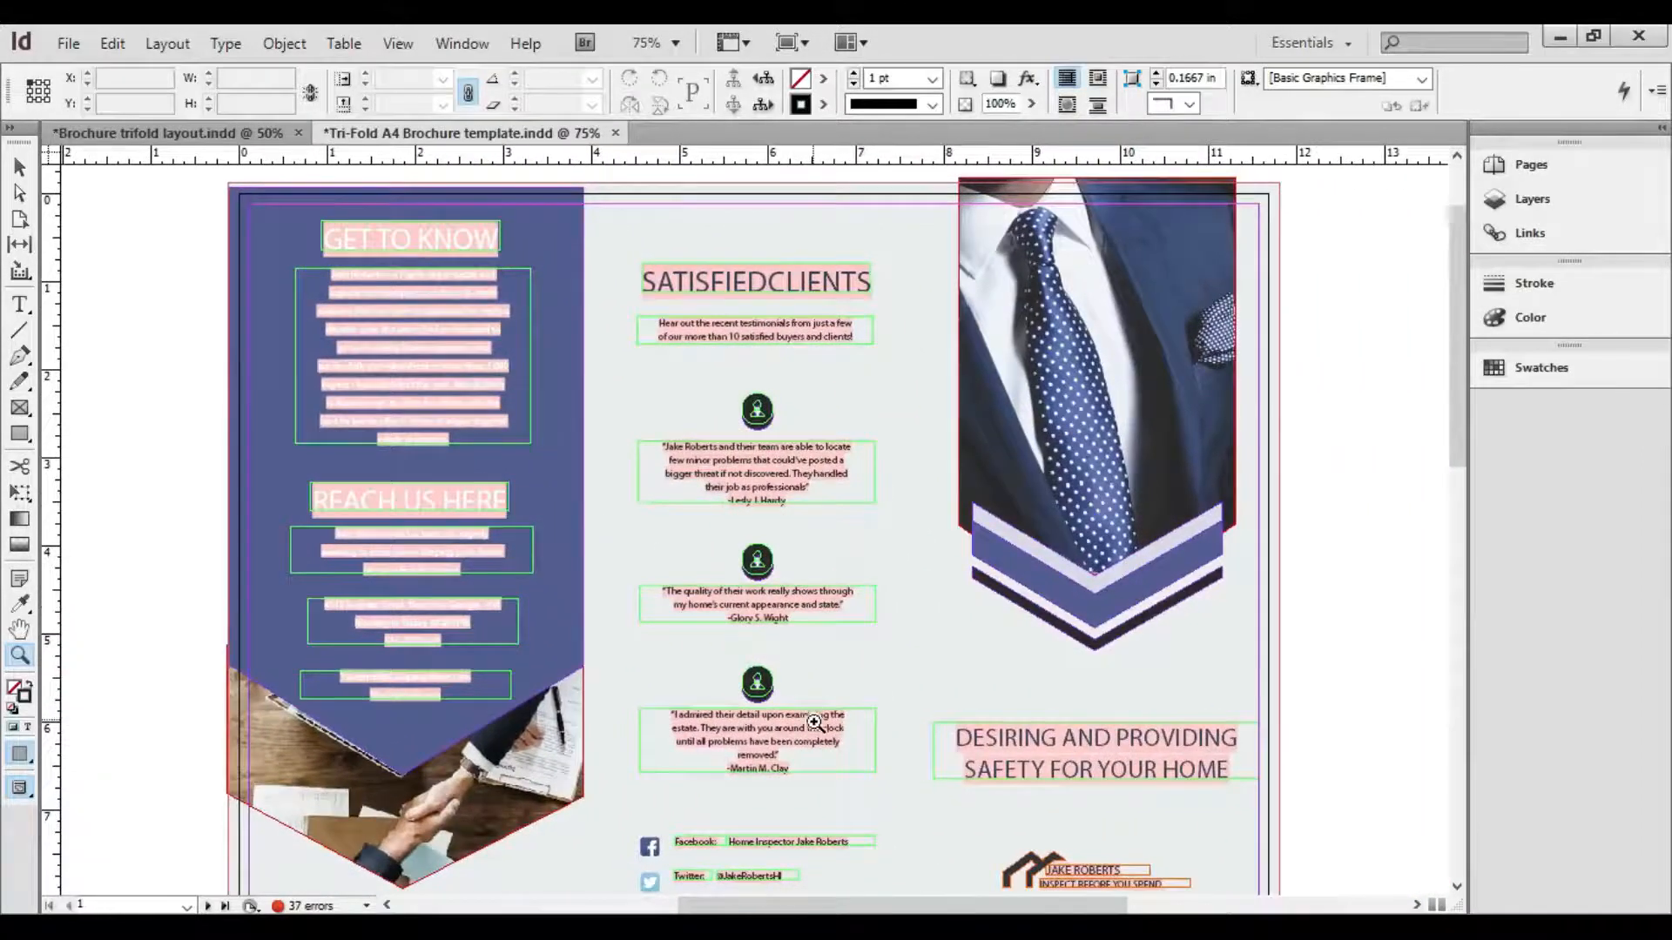
scroll(821, 731, "down", 10)
scroll(822, 749, "down", 3)
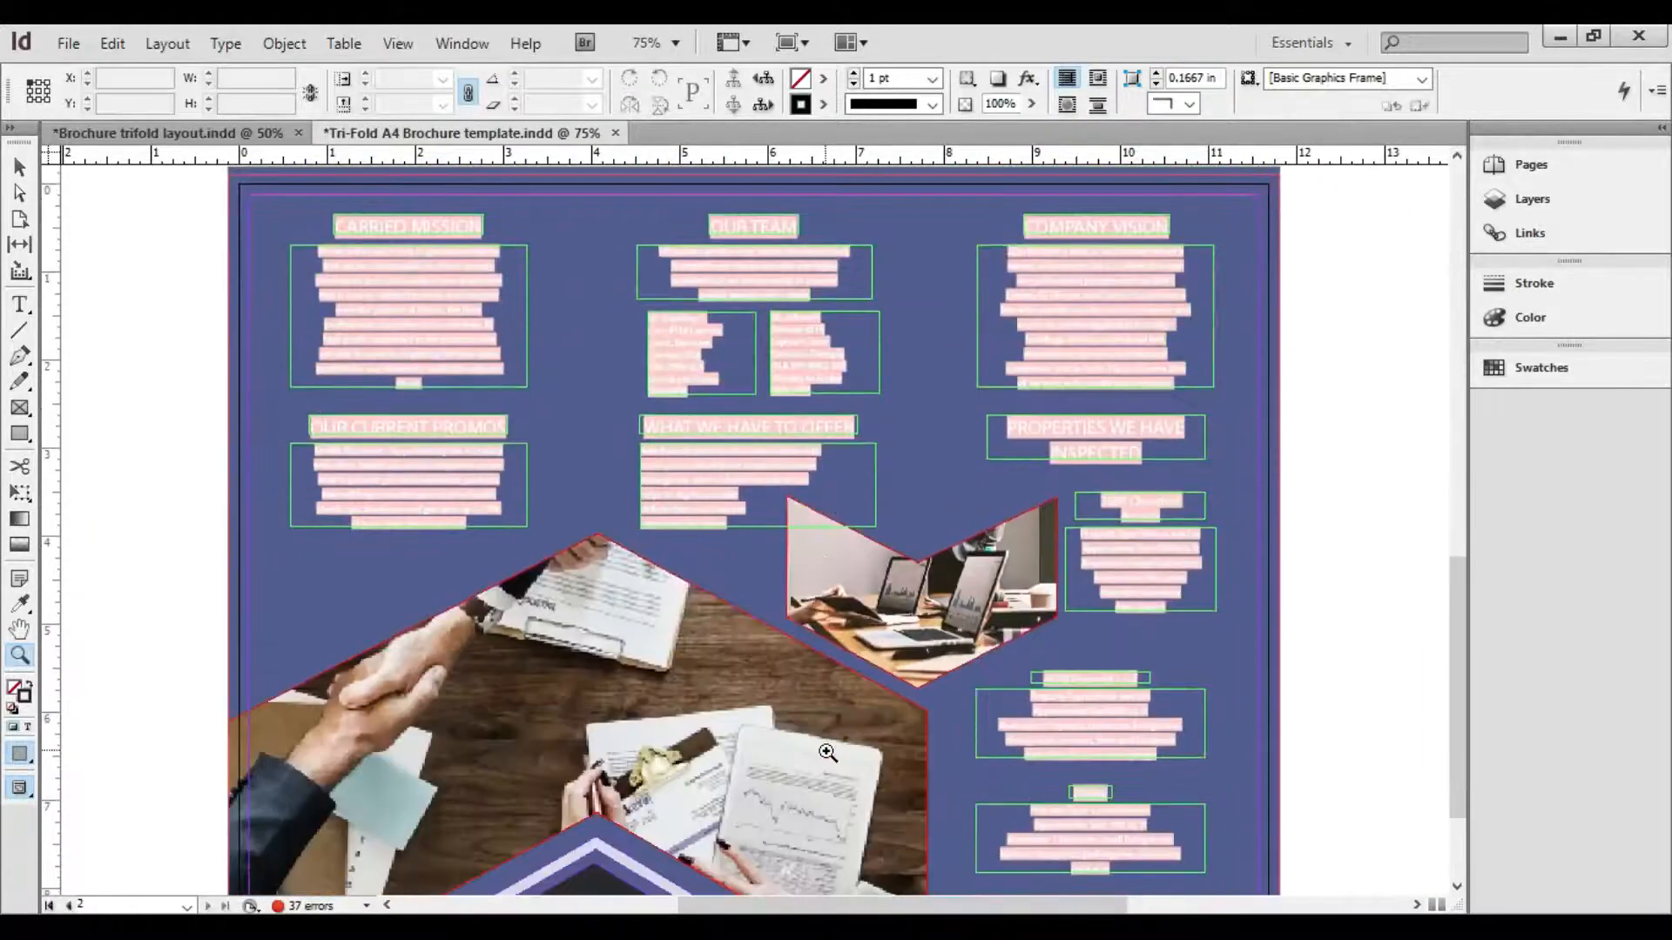
scroll(823, 748, "up", 10)
scroll(834, 798, "up", 3)
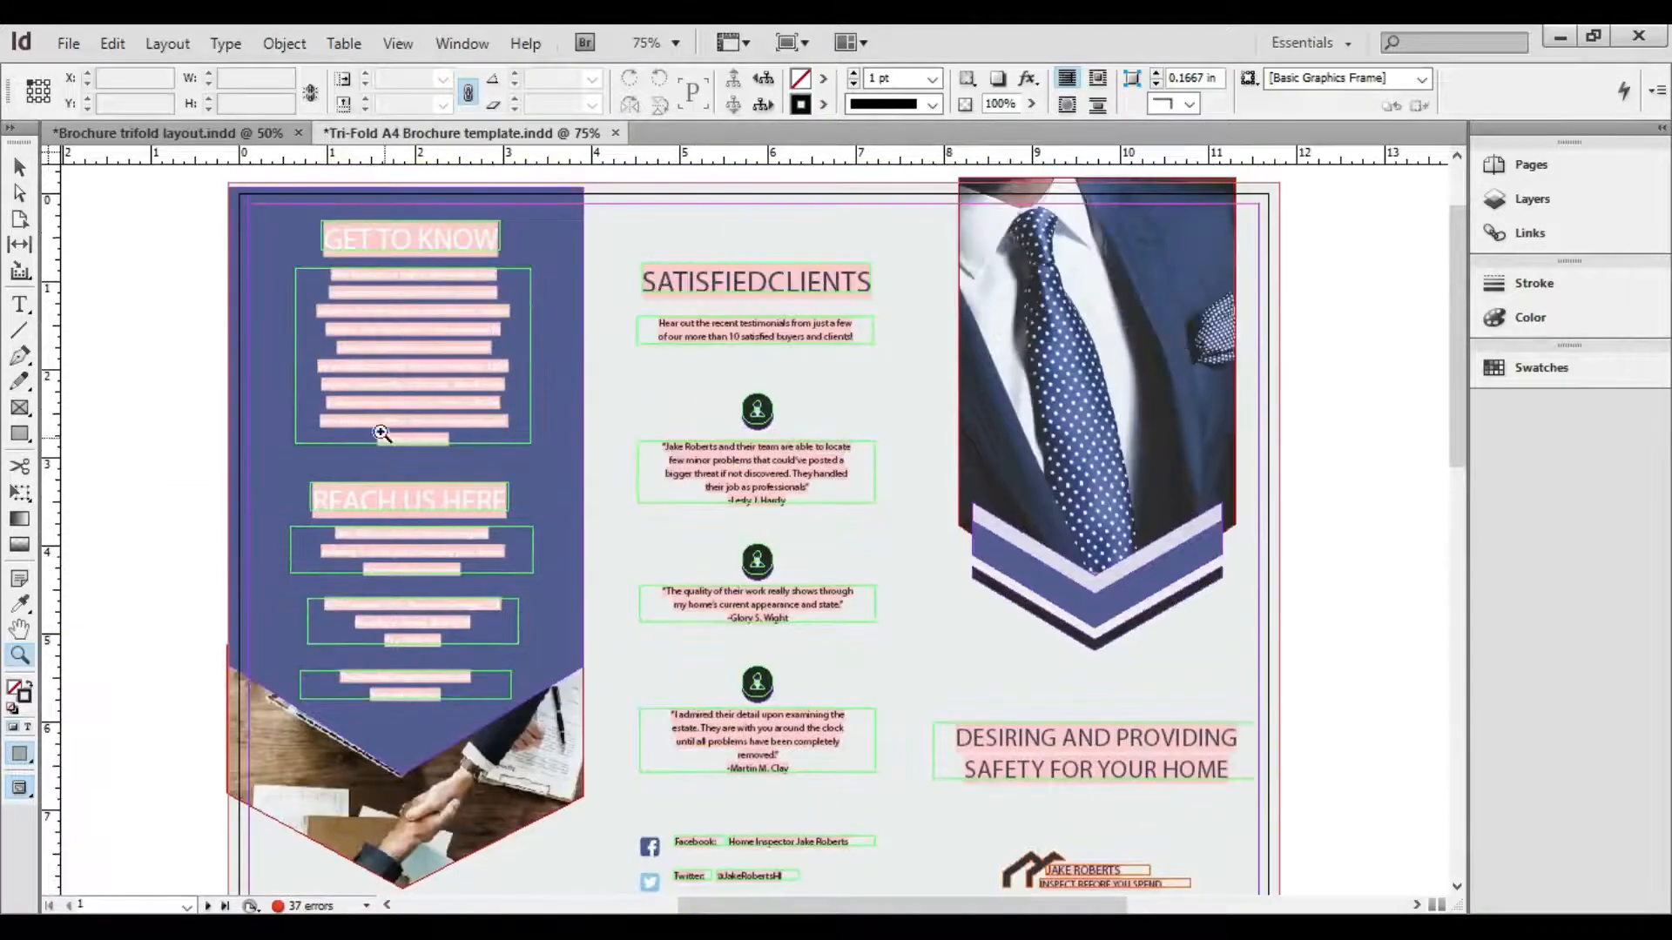
scroll(1017, 720, "down", 1)
scroll(1017, 719, "down", 6)
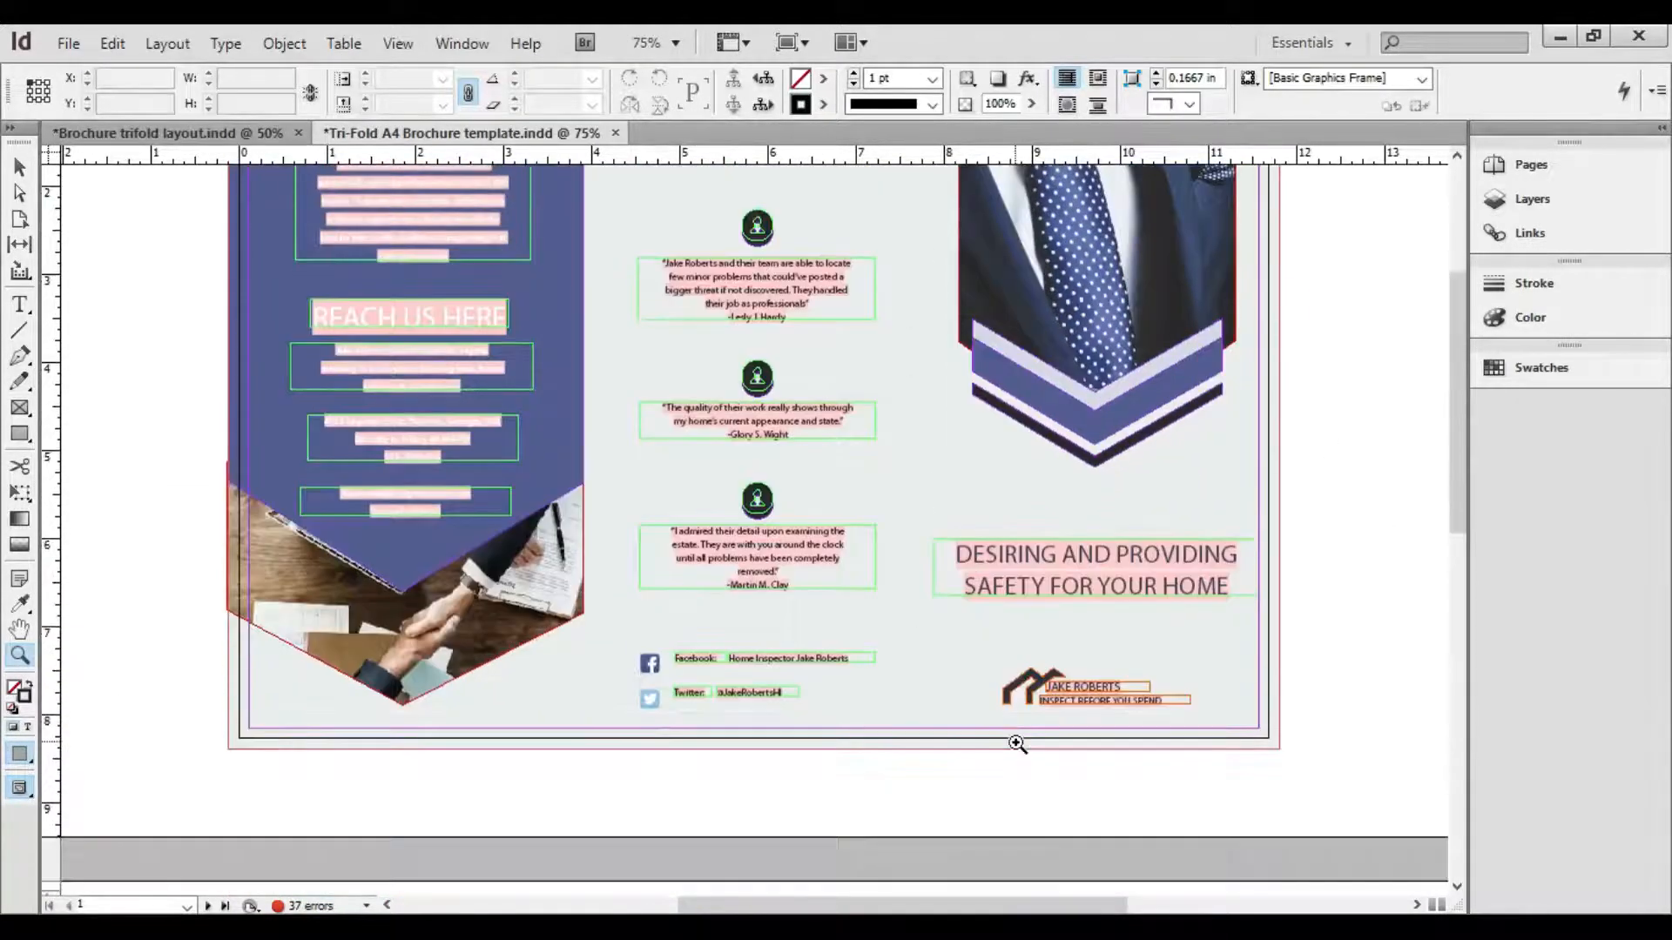
scroll(887, 803, "down", 4)
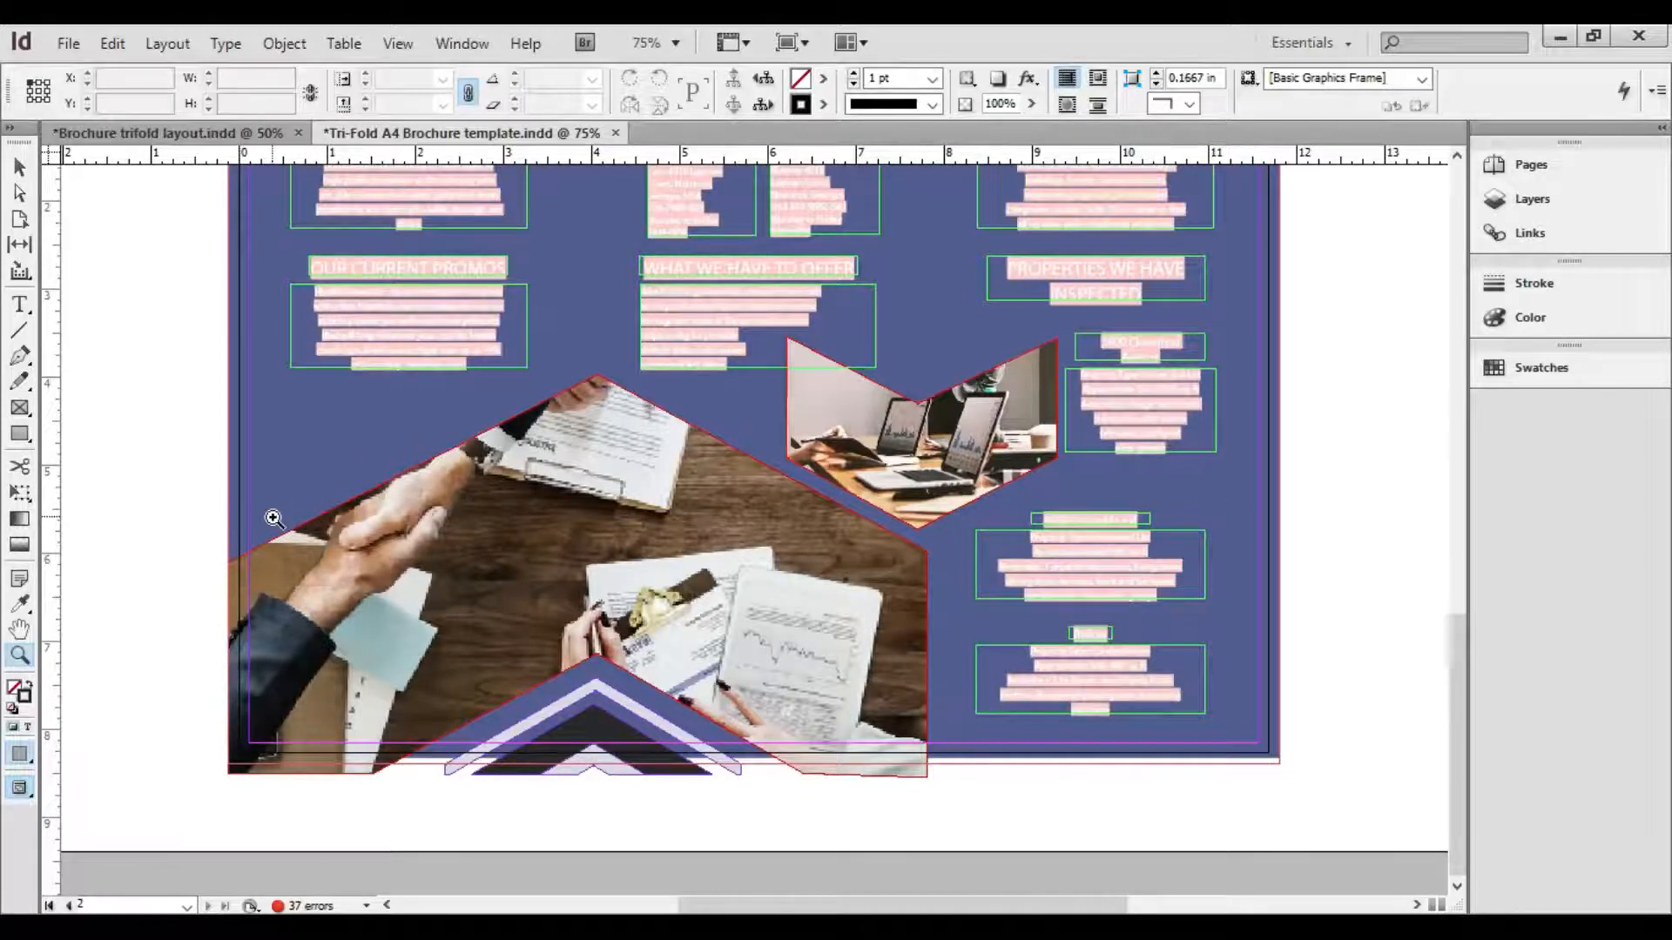
scroll(408, 679, "up", 3)
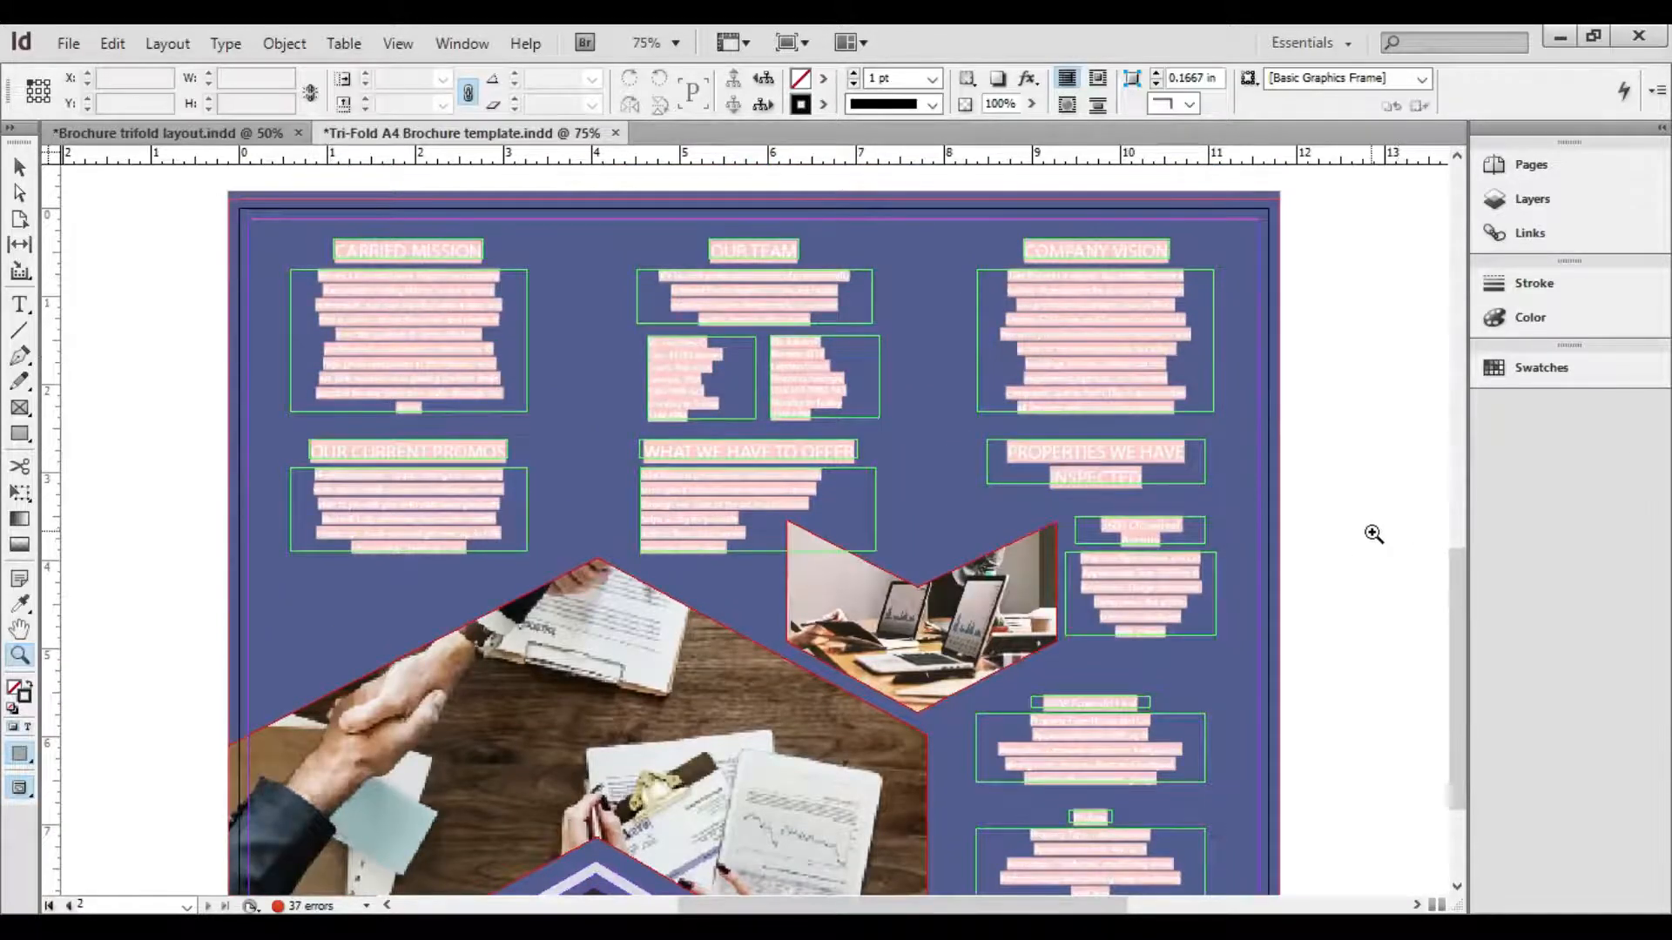
scroll(1374, 534, "up", 13)
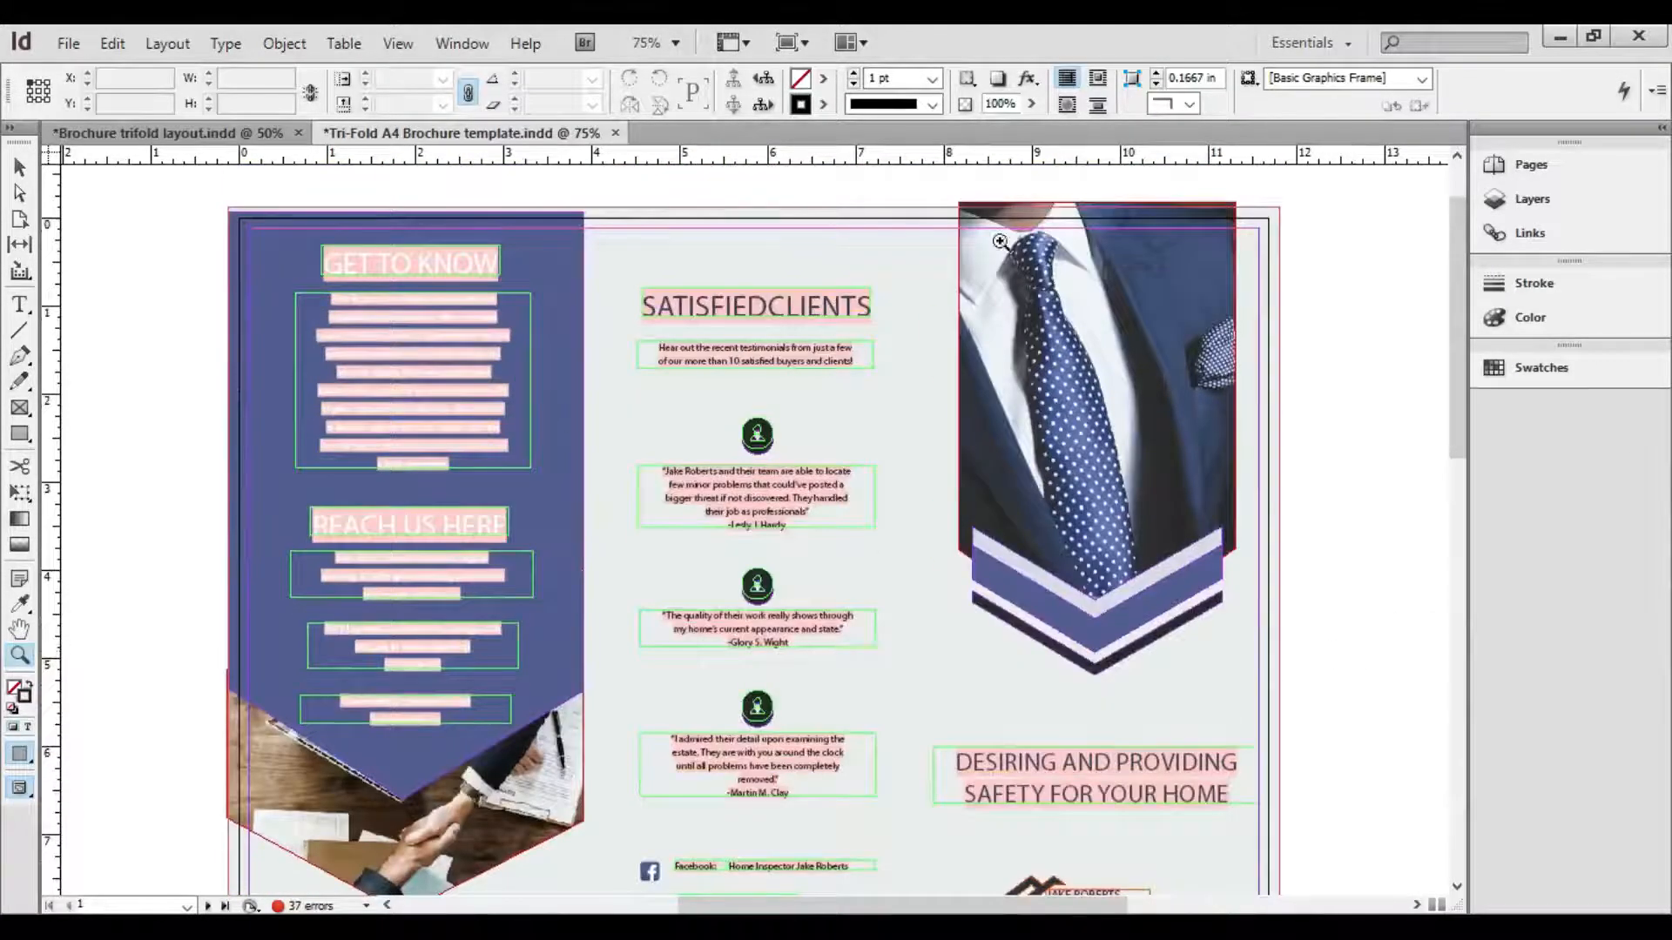
scroll(478, 607, "down", 1)
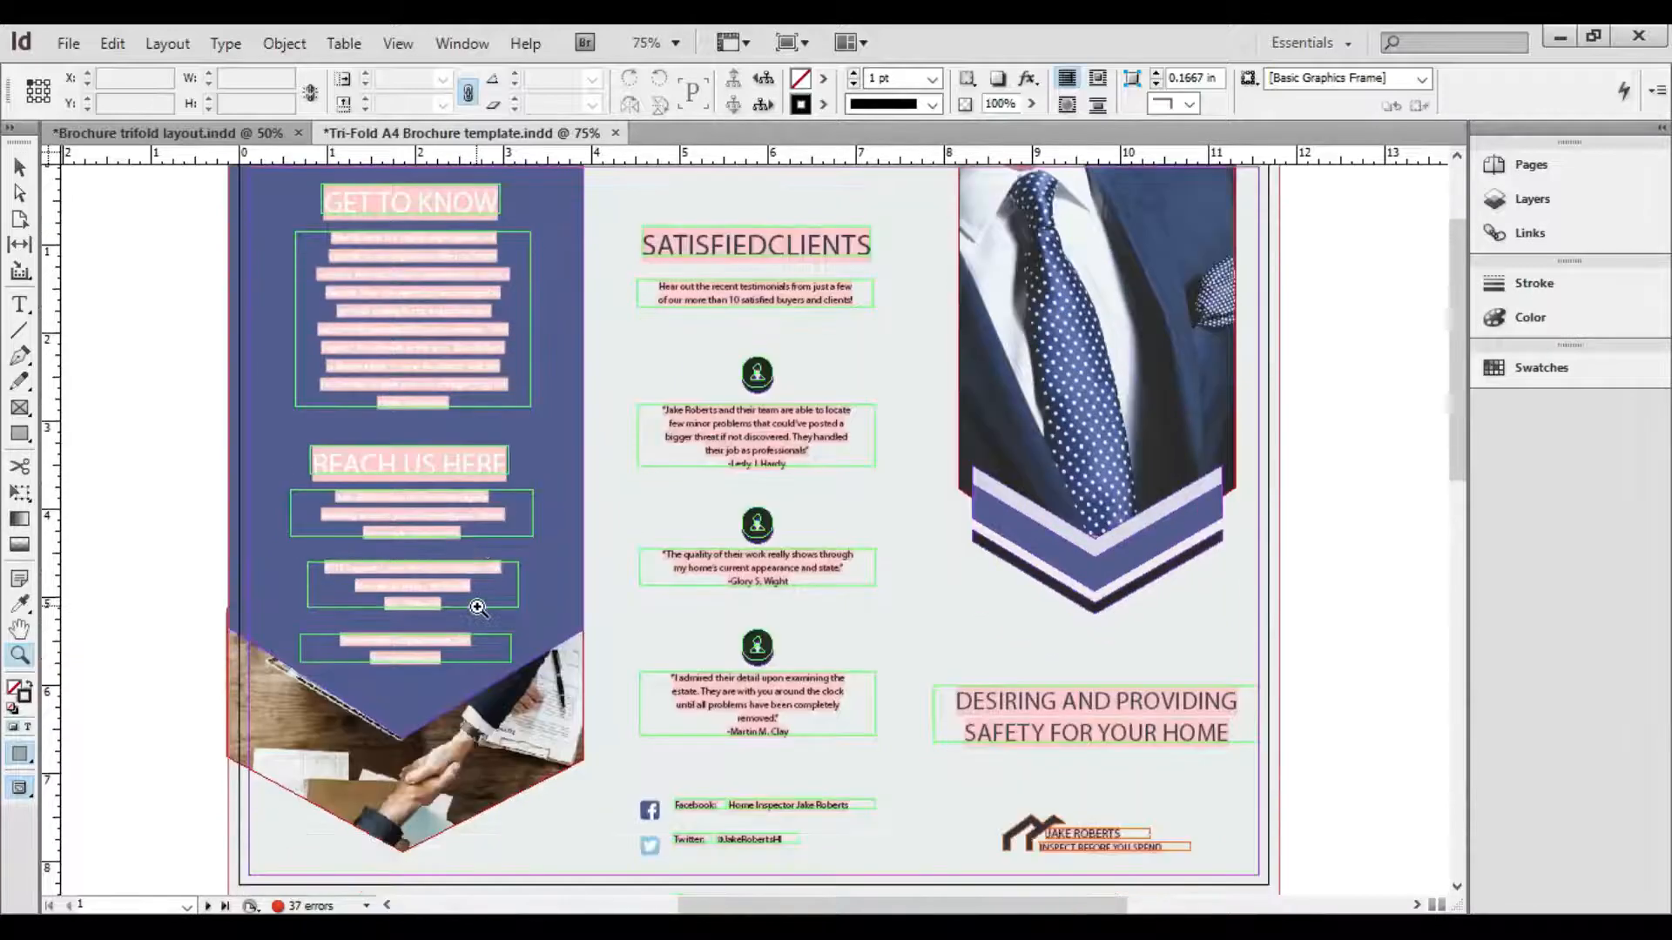
Preview the first page without guides and frame edges, and fit the whole page in the window
key("w")
left_click_drag(1455, 408, 1458, 397)
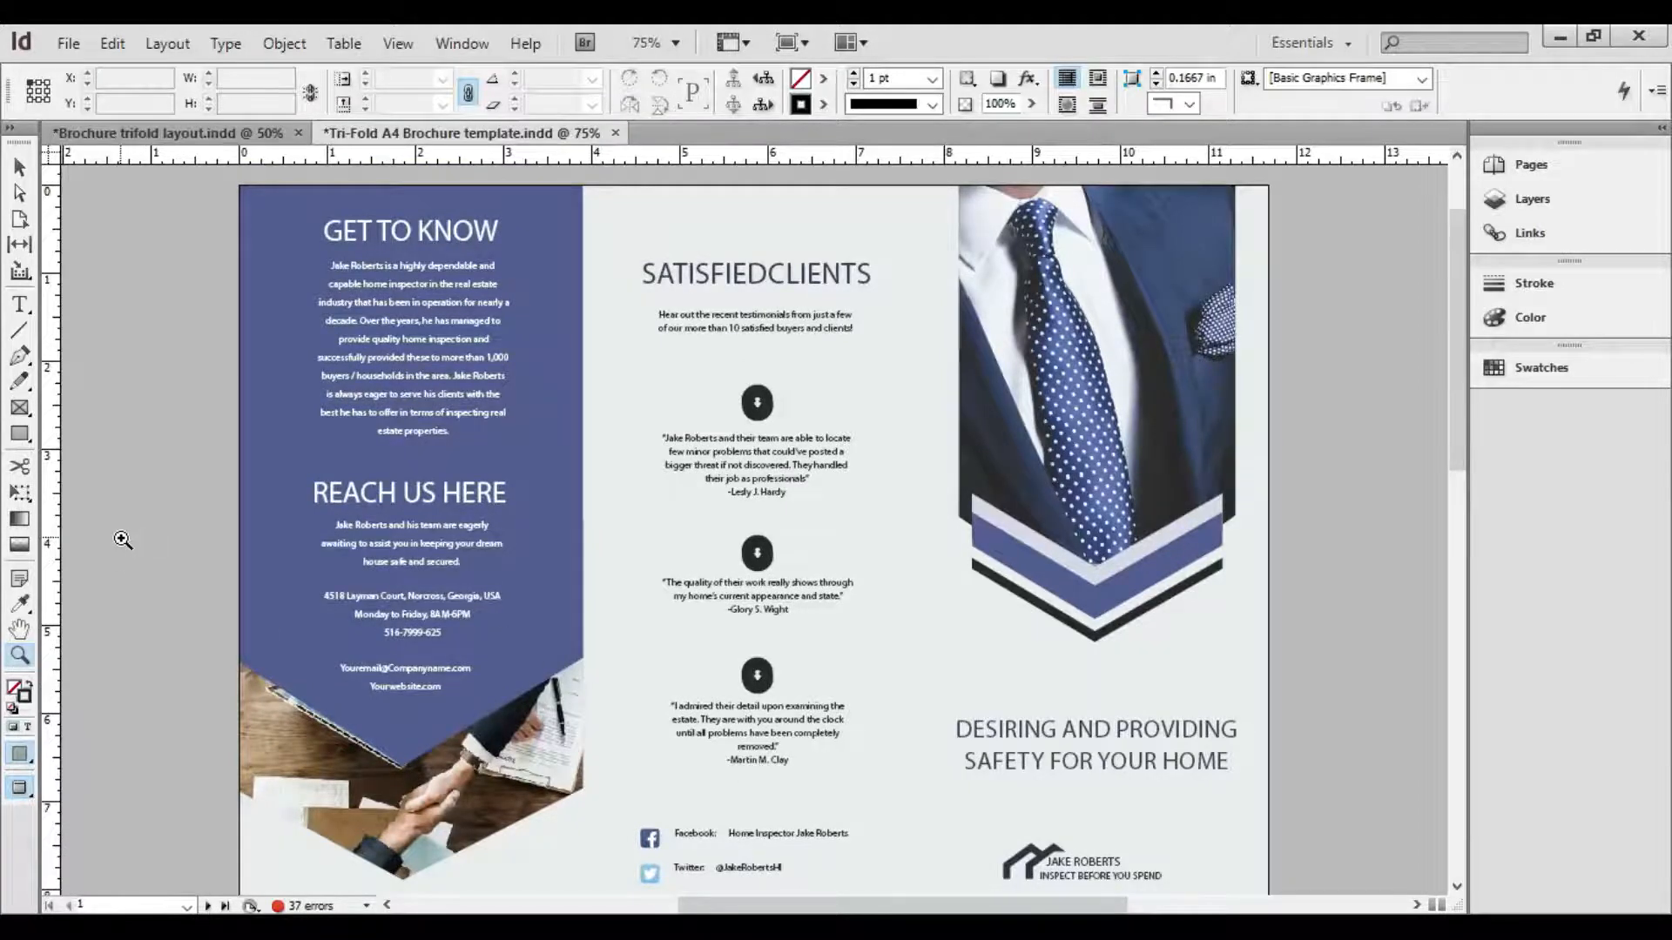
key("ctrl+0")
Start exporting the brochure as an Adobe PDF (Print) file named Tri-Fold A4 Brochure template
left_click(69, 43)
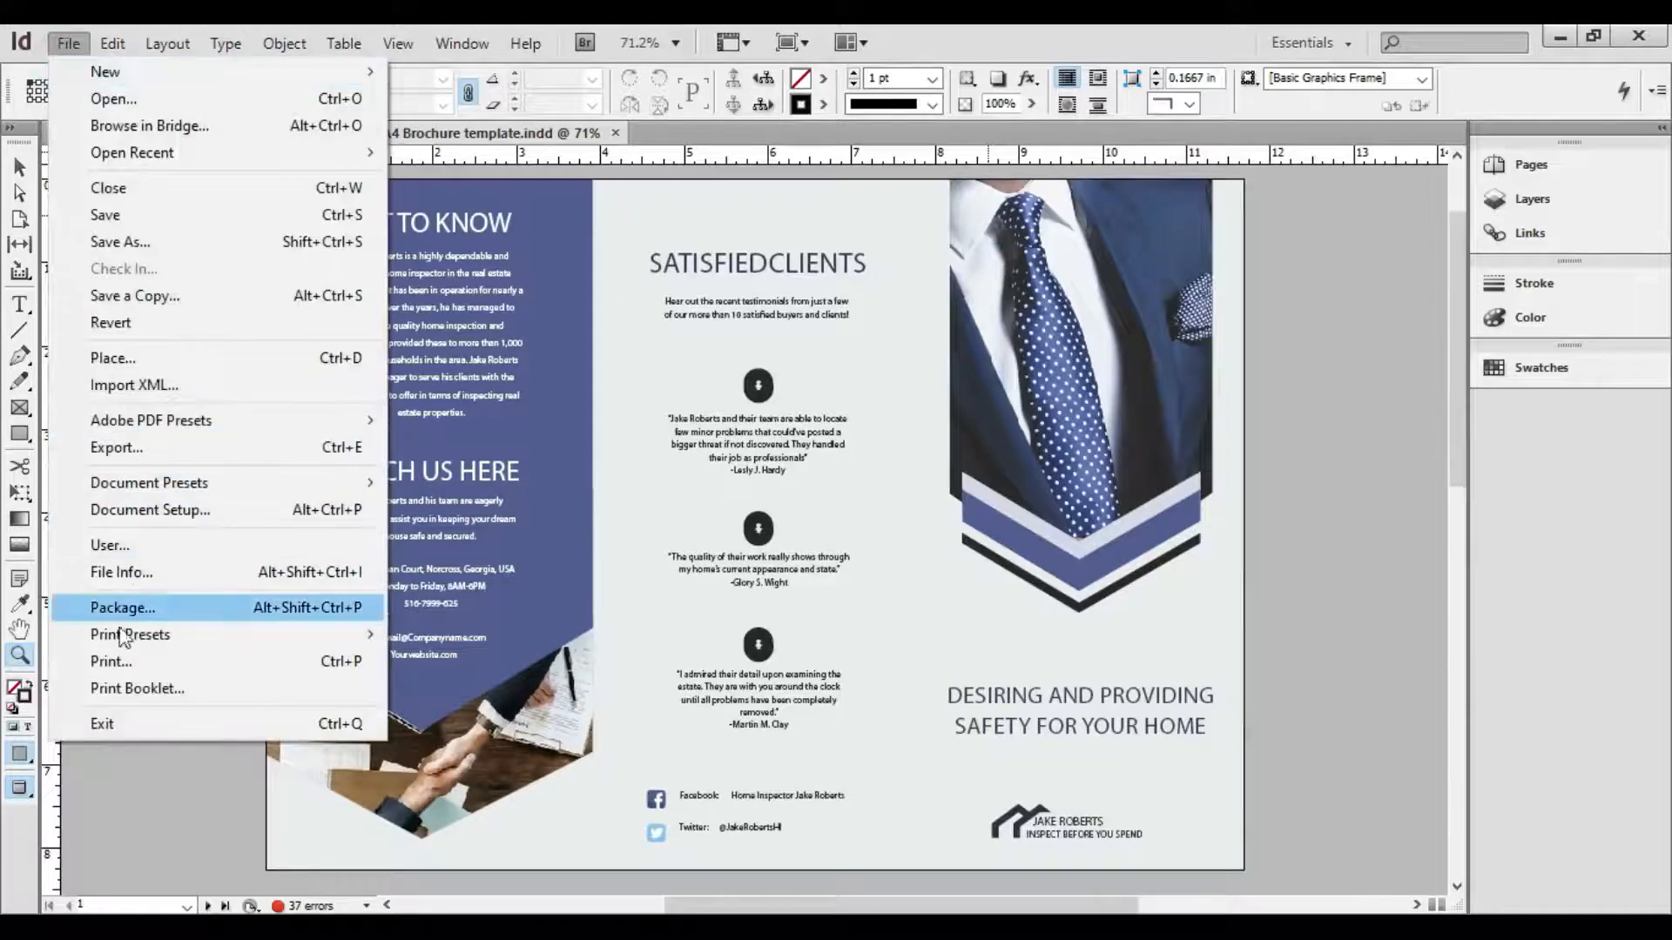
left_click(123, 448)
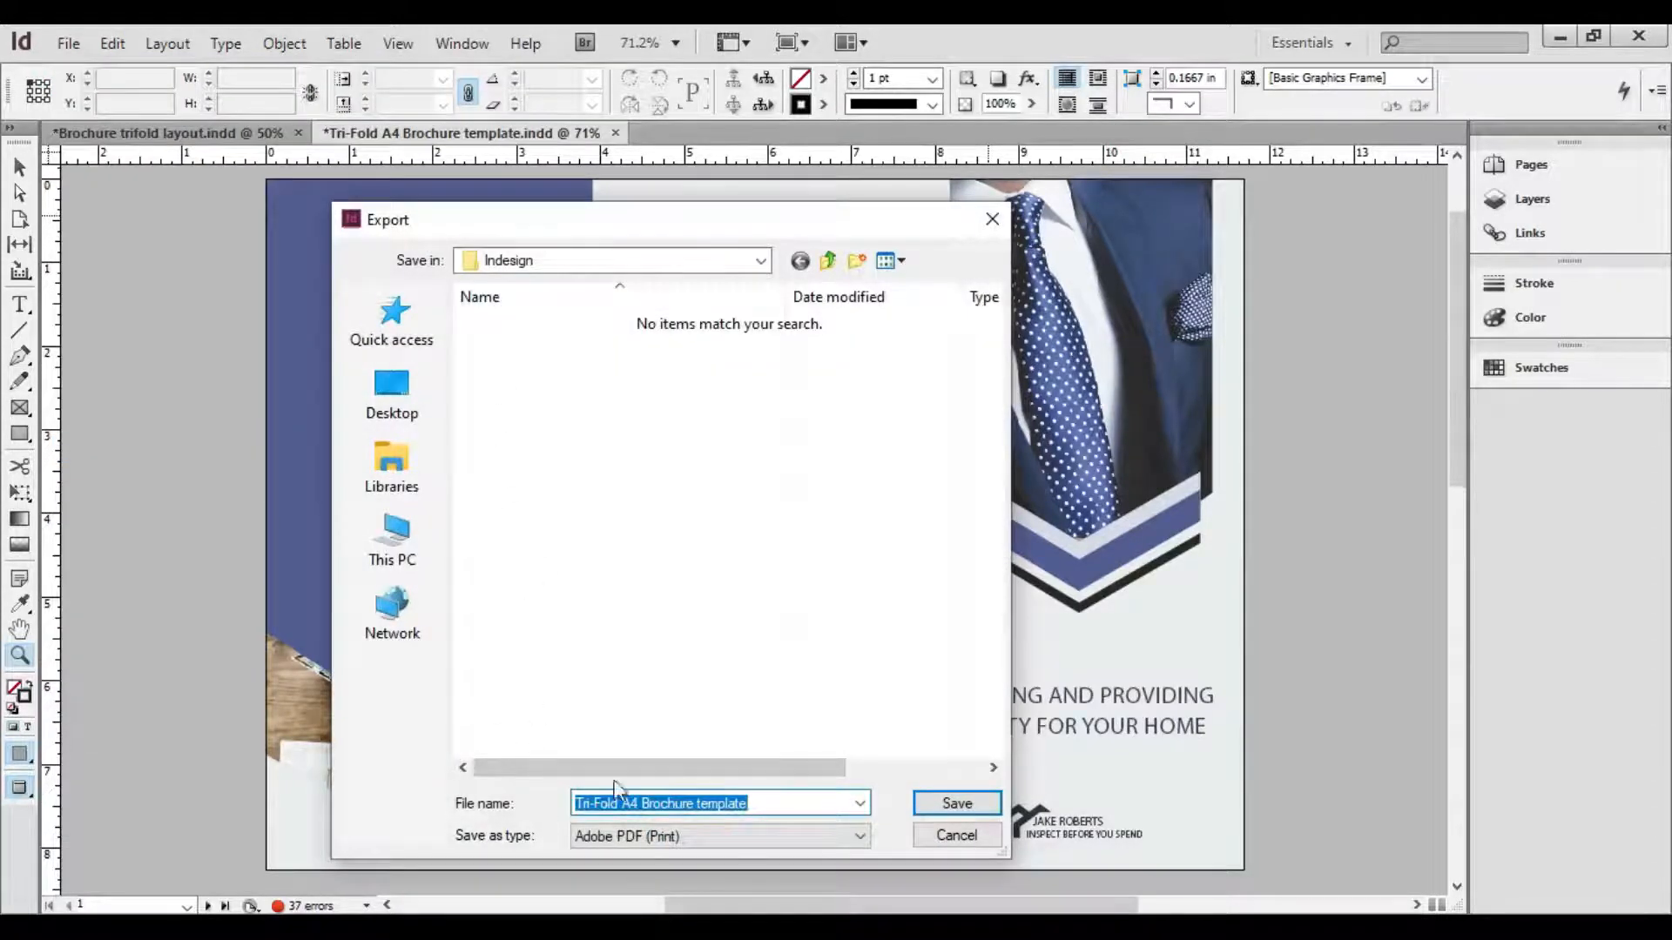
left_click(940, 801)
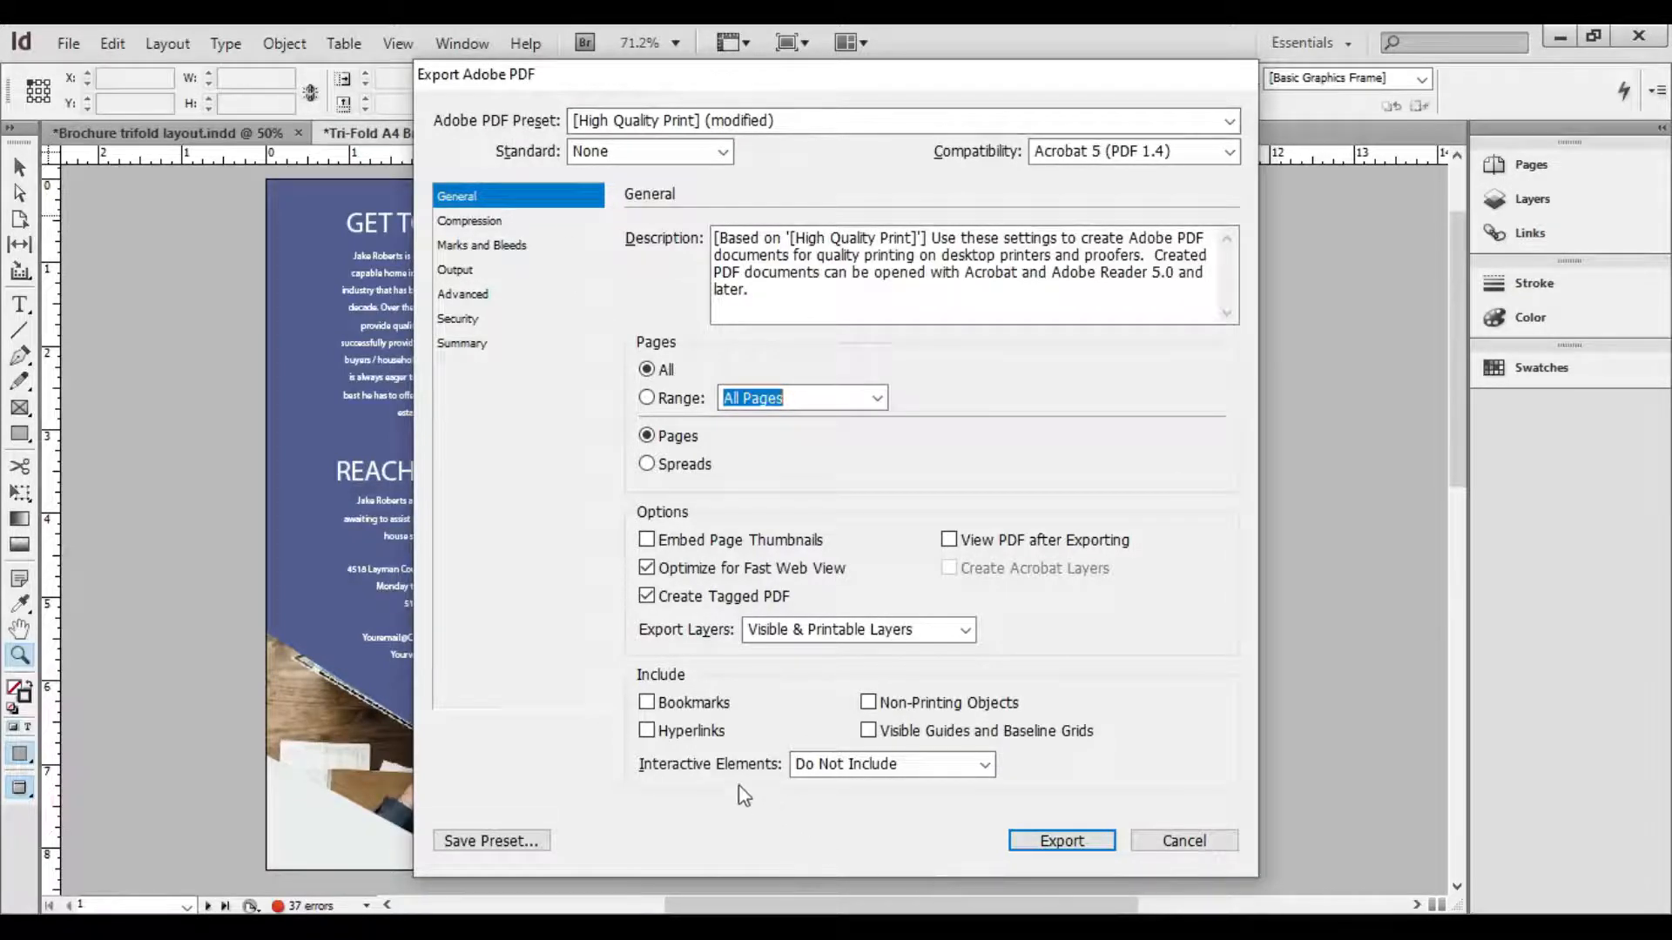
Export the PDF with crop marks, bleed marks, registration marks and color bars but no page information, accepting the missing fonts
left_click(486, 247)
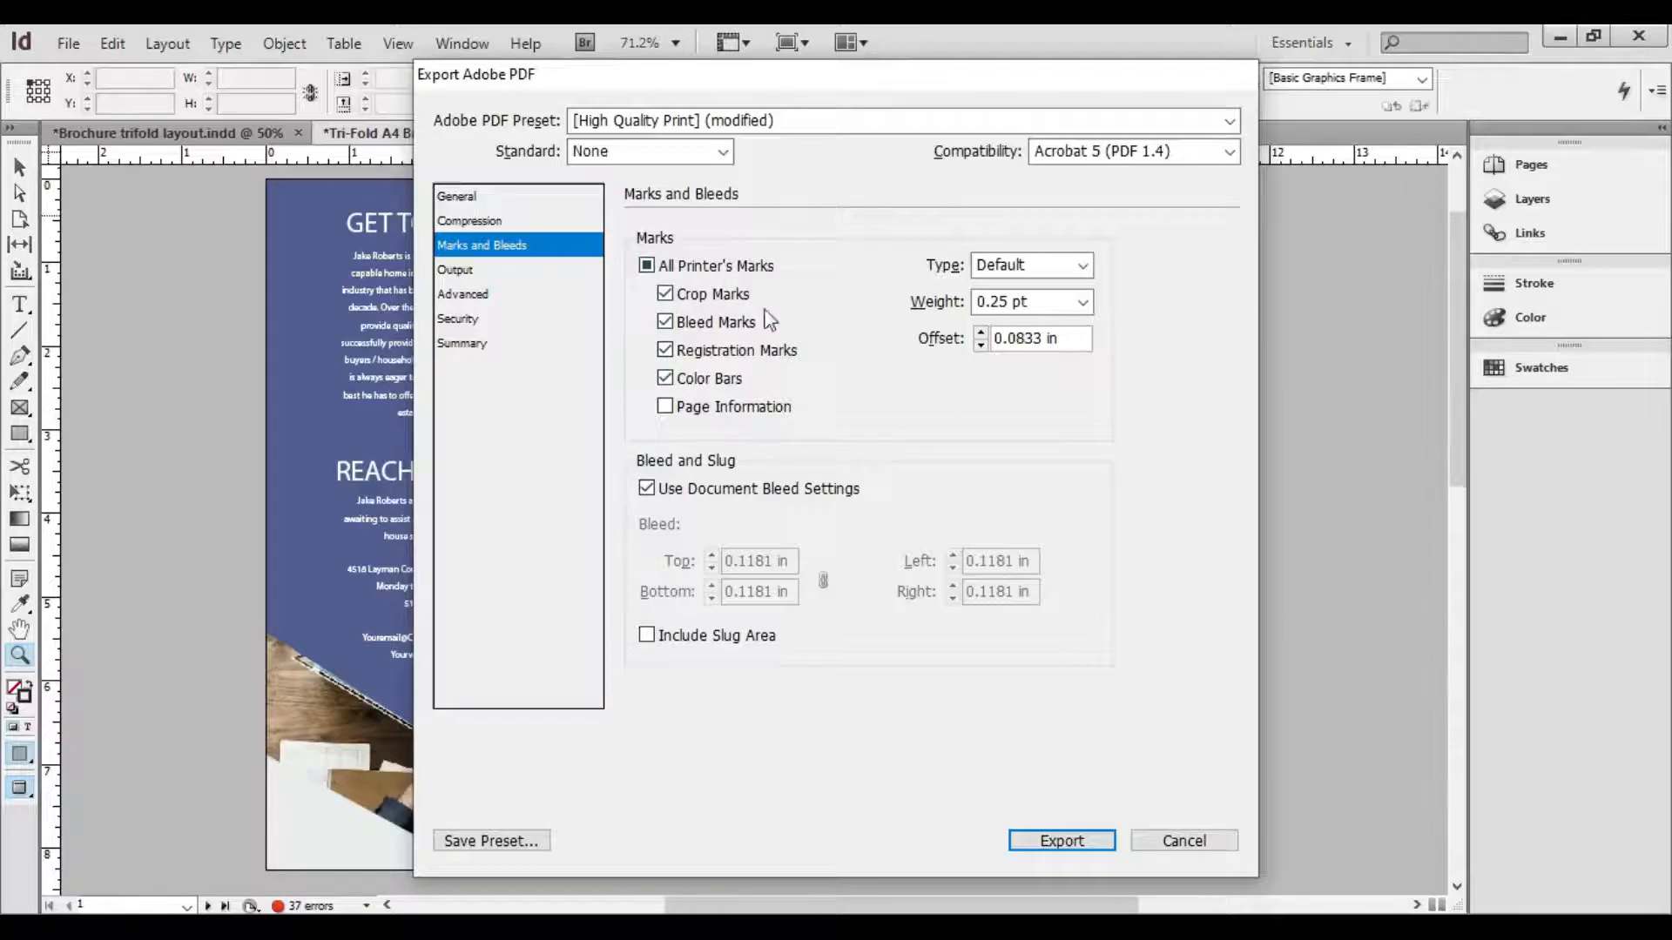
left_click(655, 266)
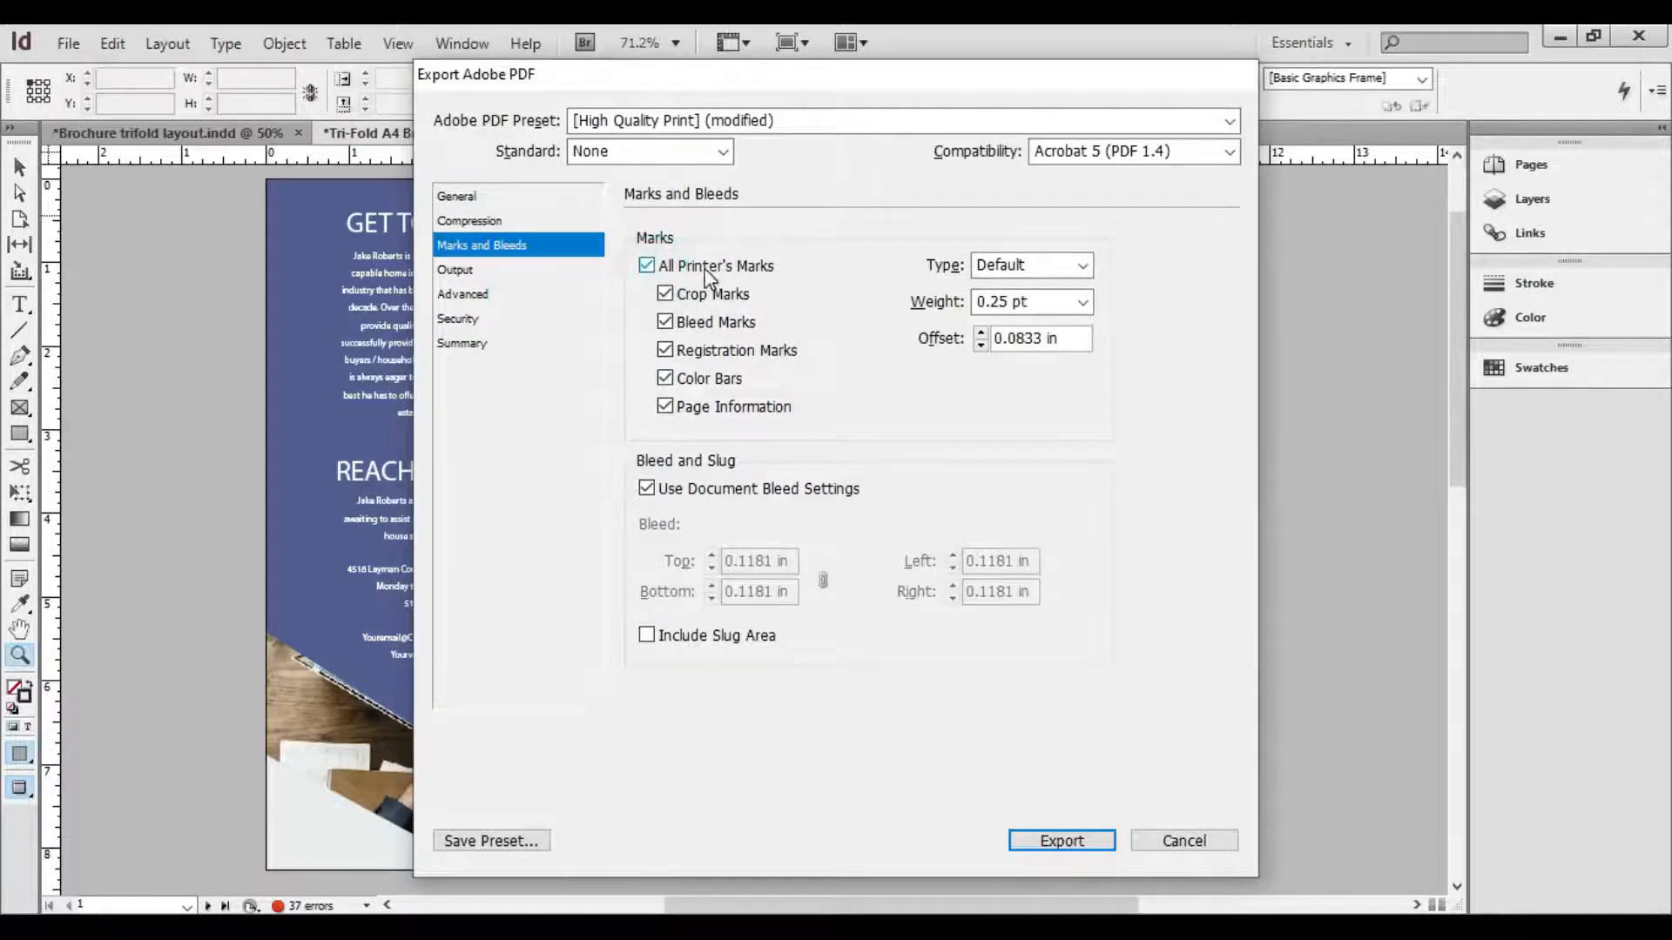
left_click(646, 265)
left_click(666, 296)
left_click(665, 322)
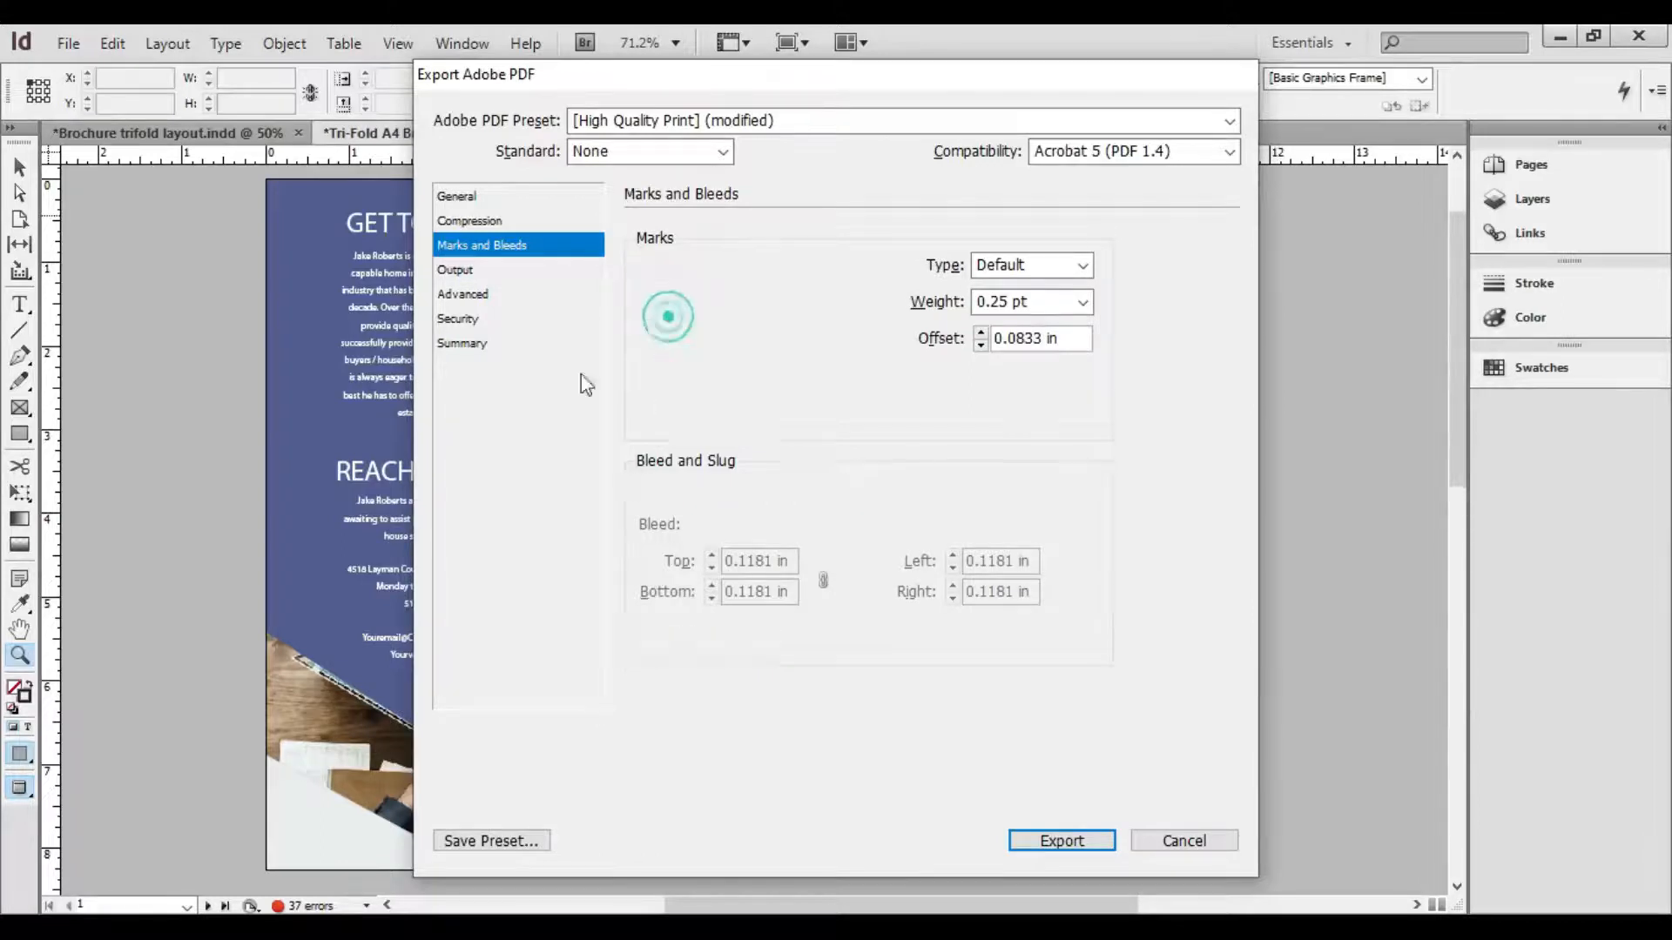
left_click(665, 380)
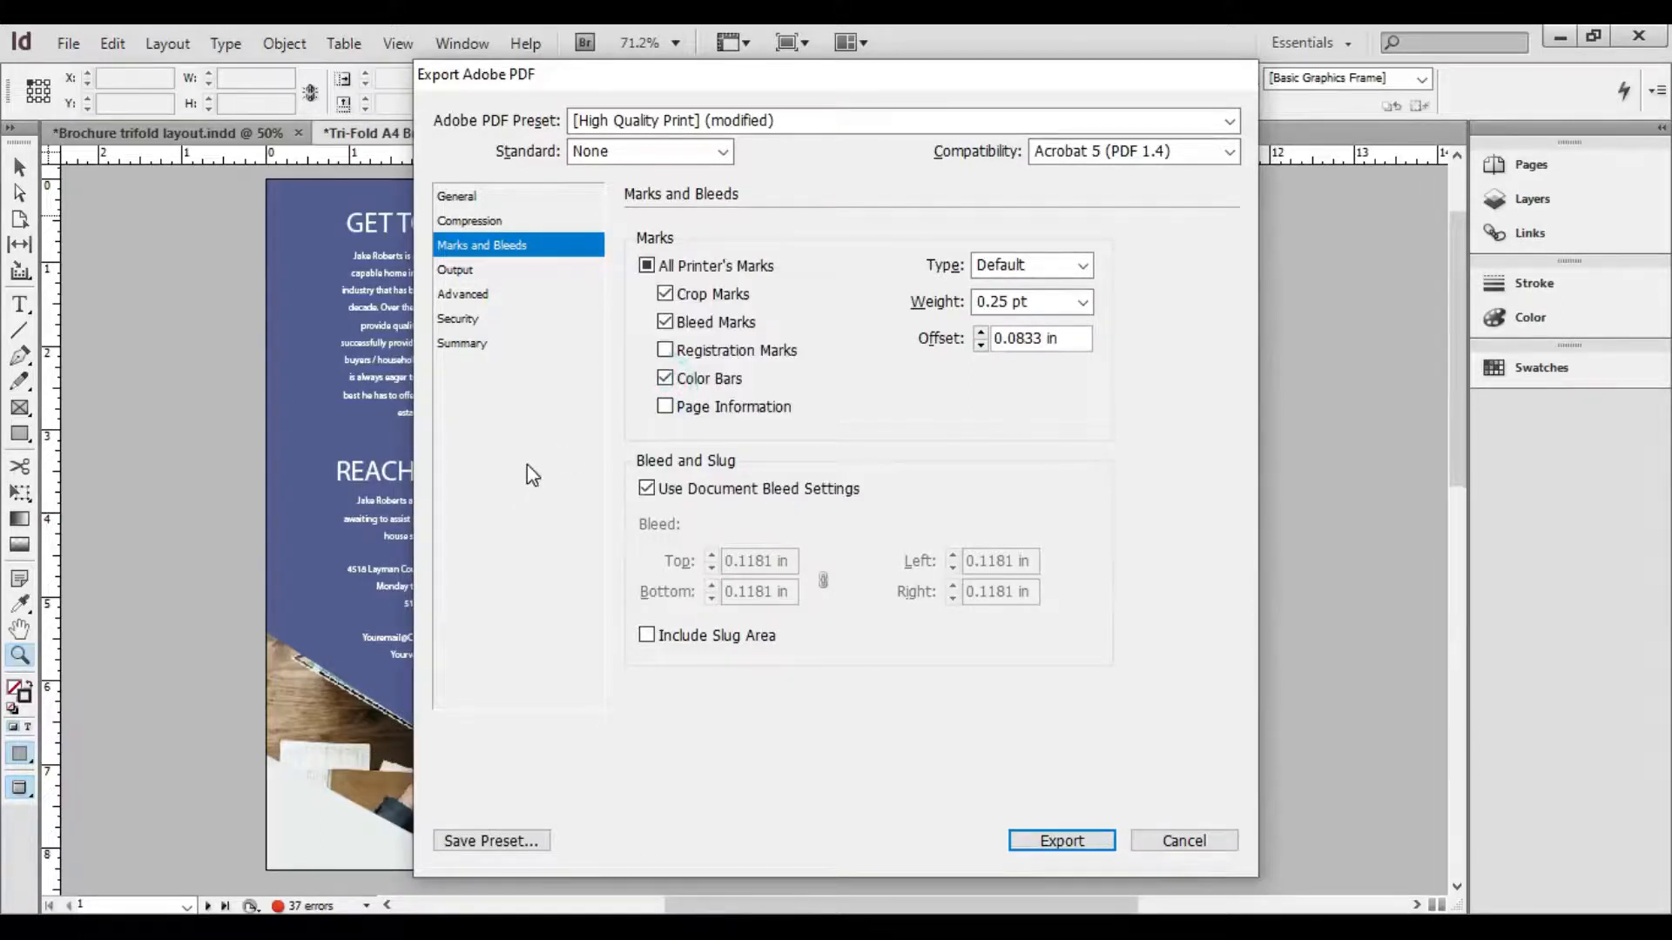
left_click(666, 351)
left_click(1055, 841)
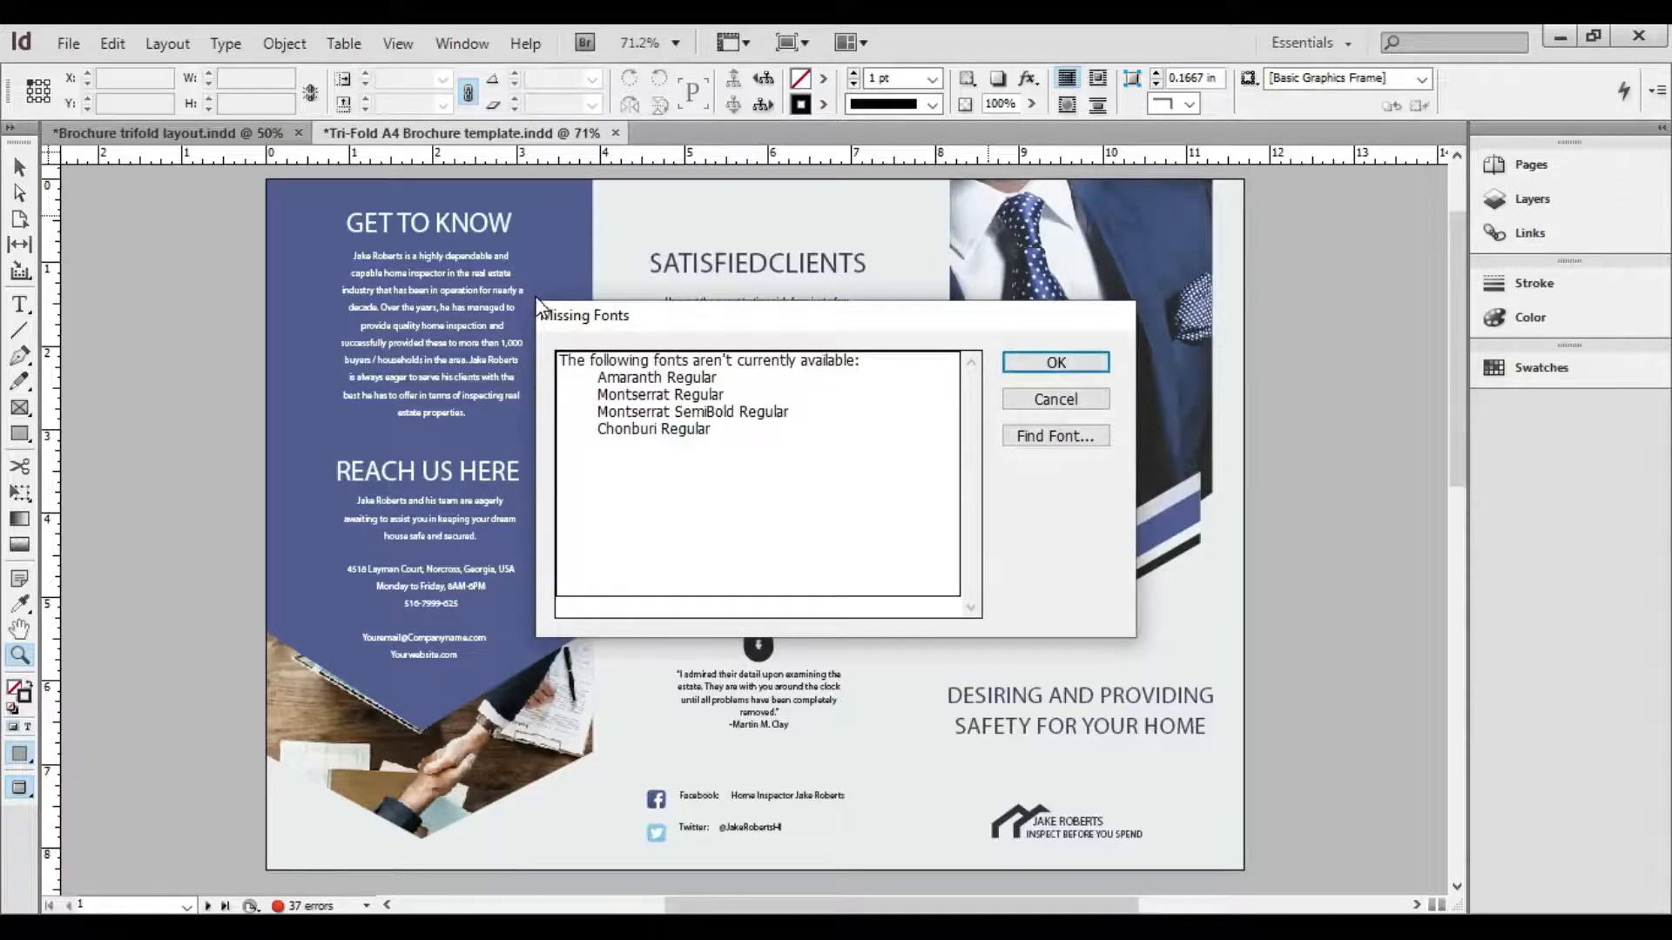
left_click(1055, 363)
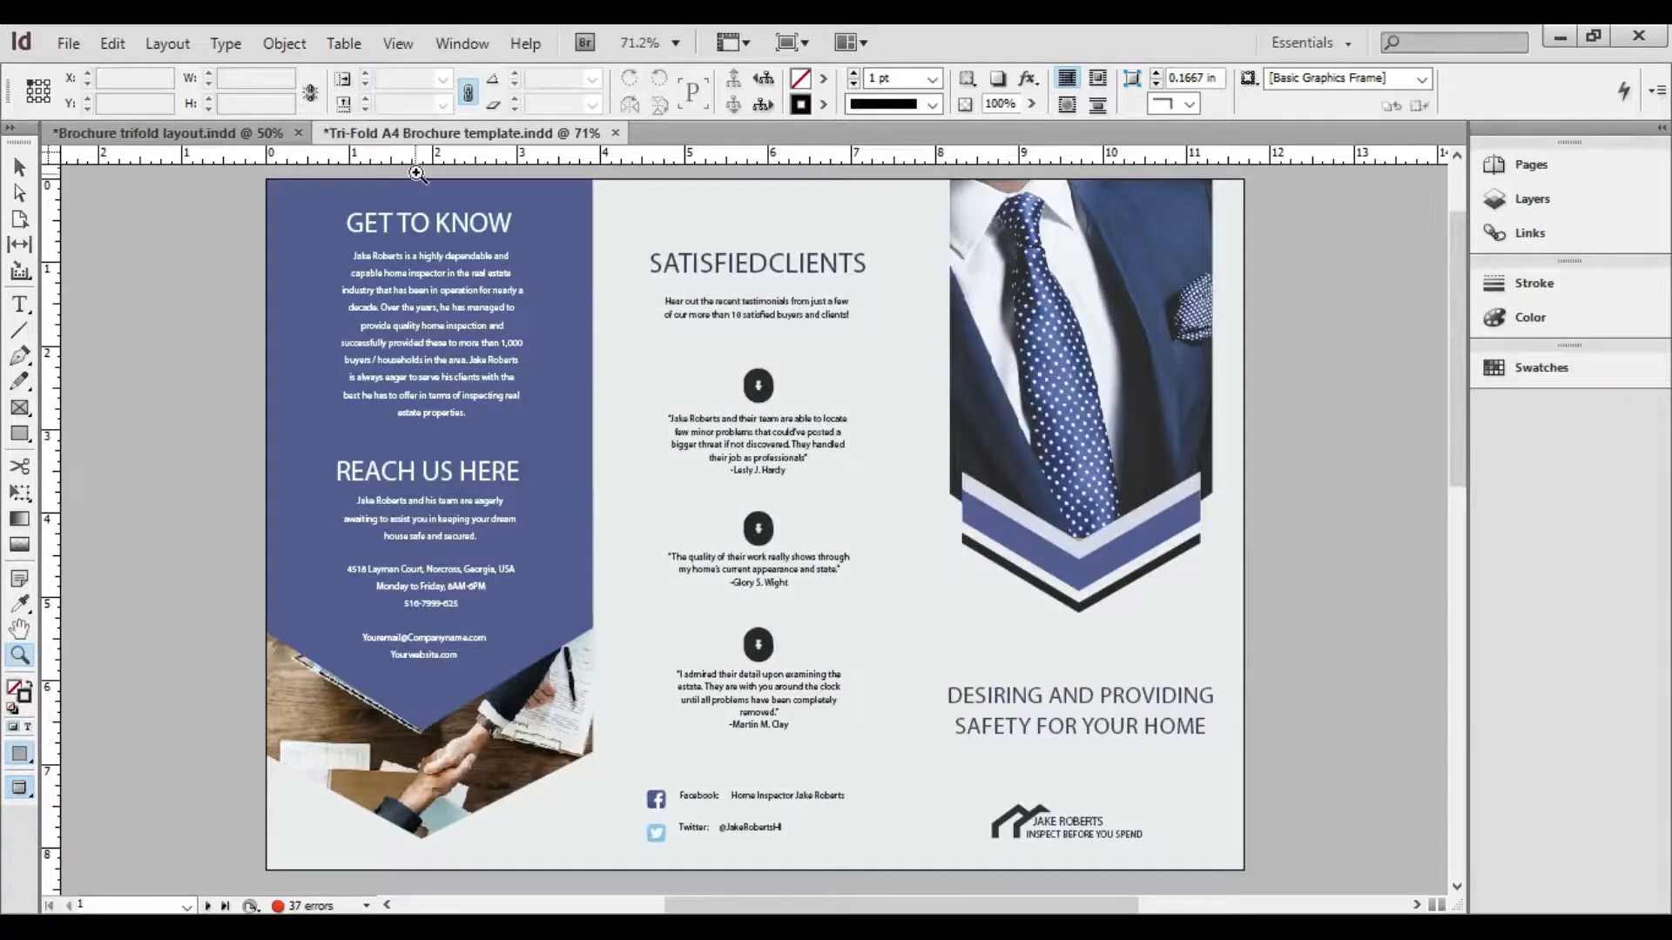